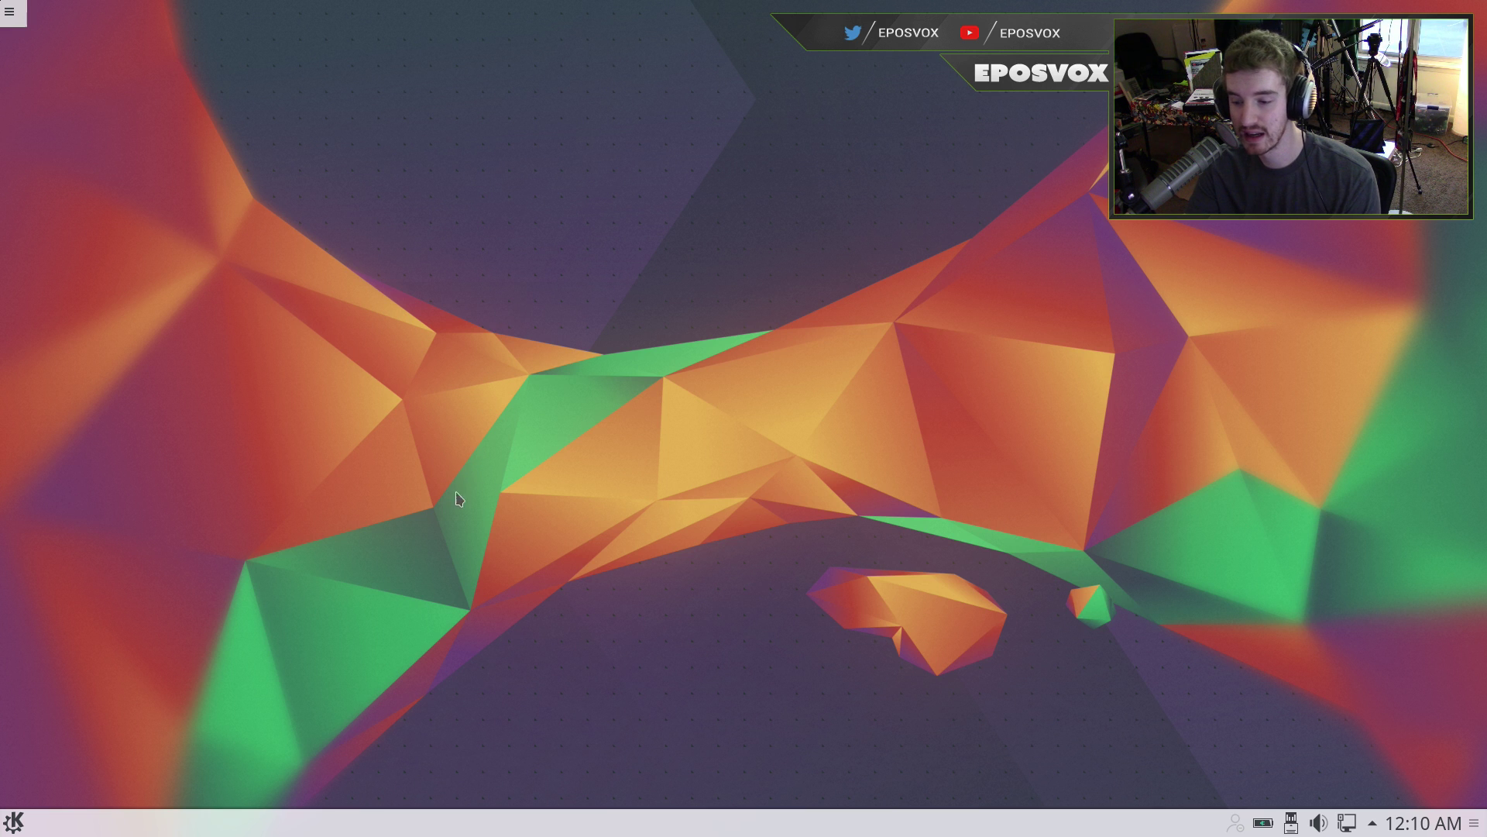
- Launch IM Contacts from the launcher's Internet category, skip account setup, move it, then close it
left_click(14, 821)
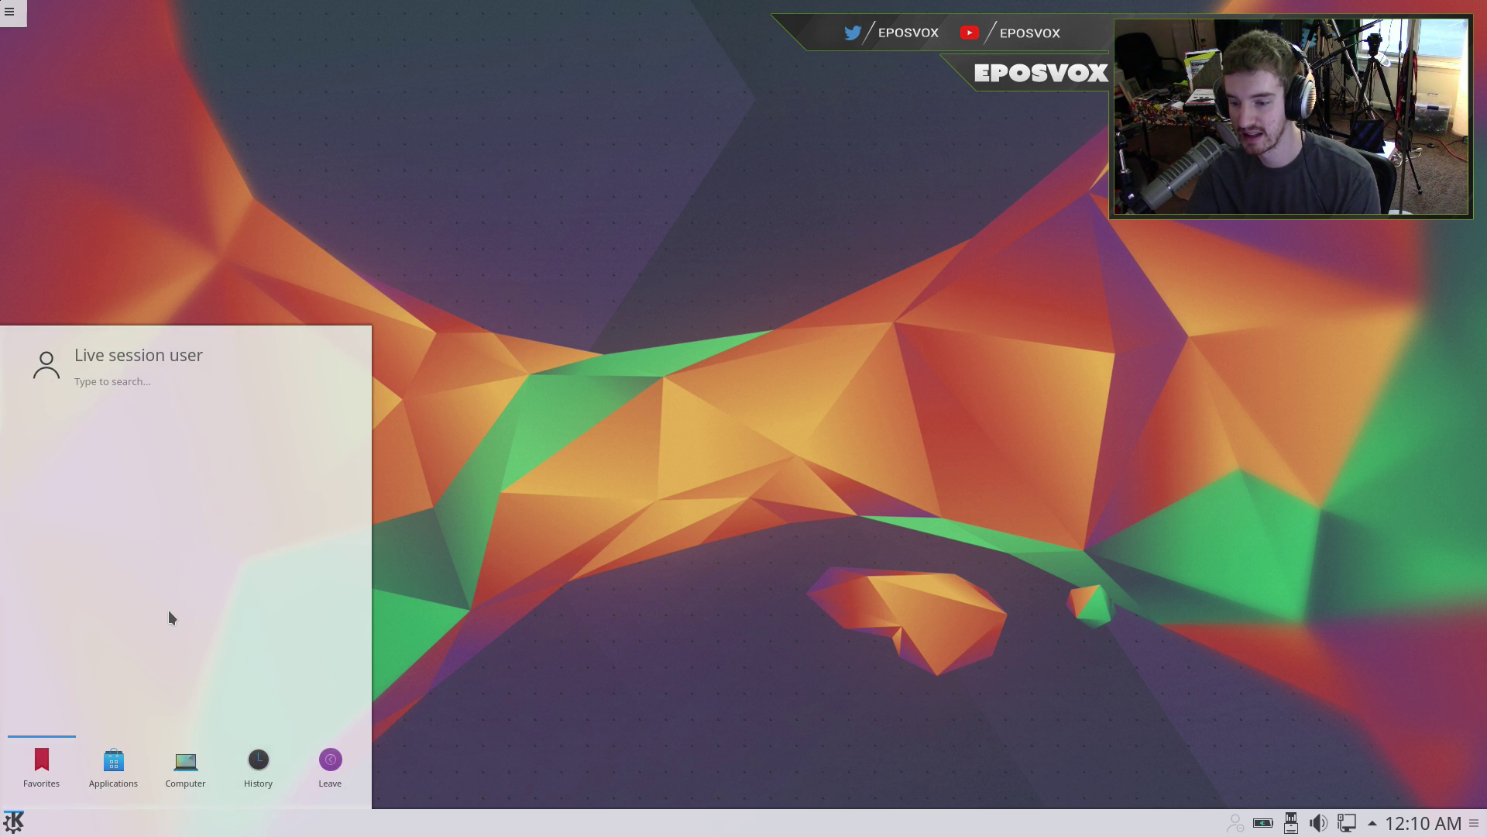
left_click(425, 183)
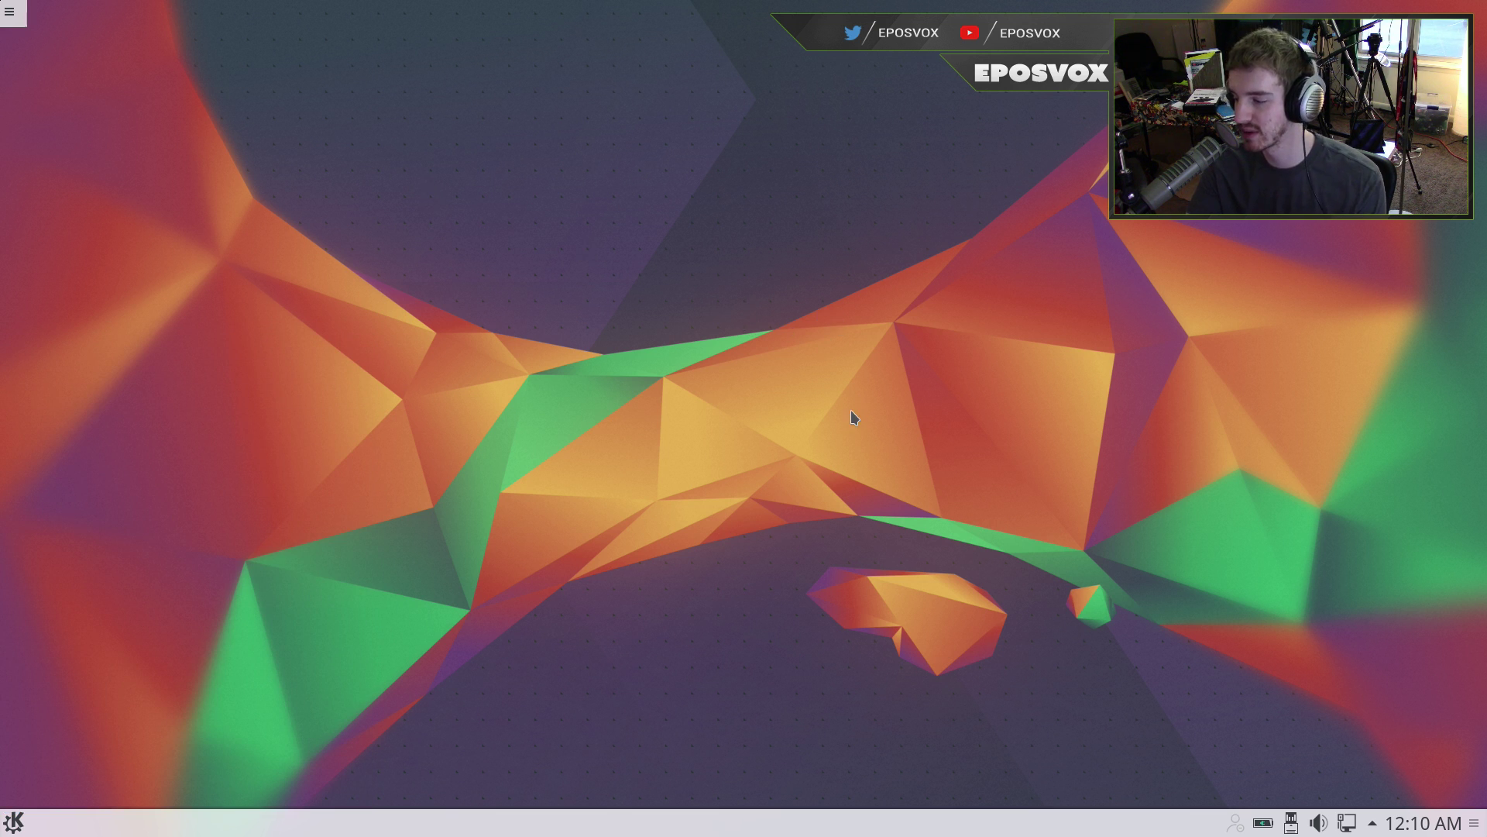
left_click(12, 822)
left_click(130, 781)
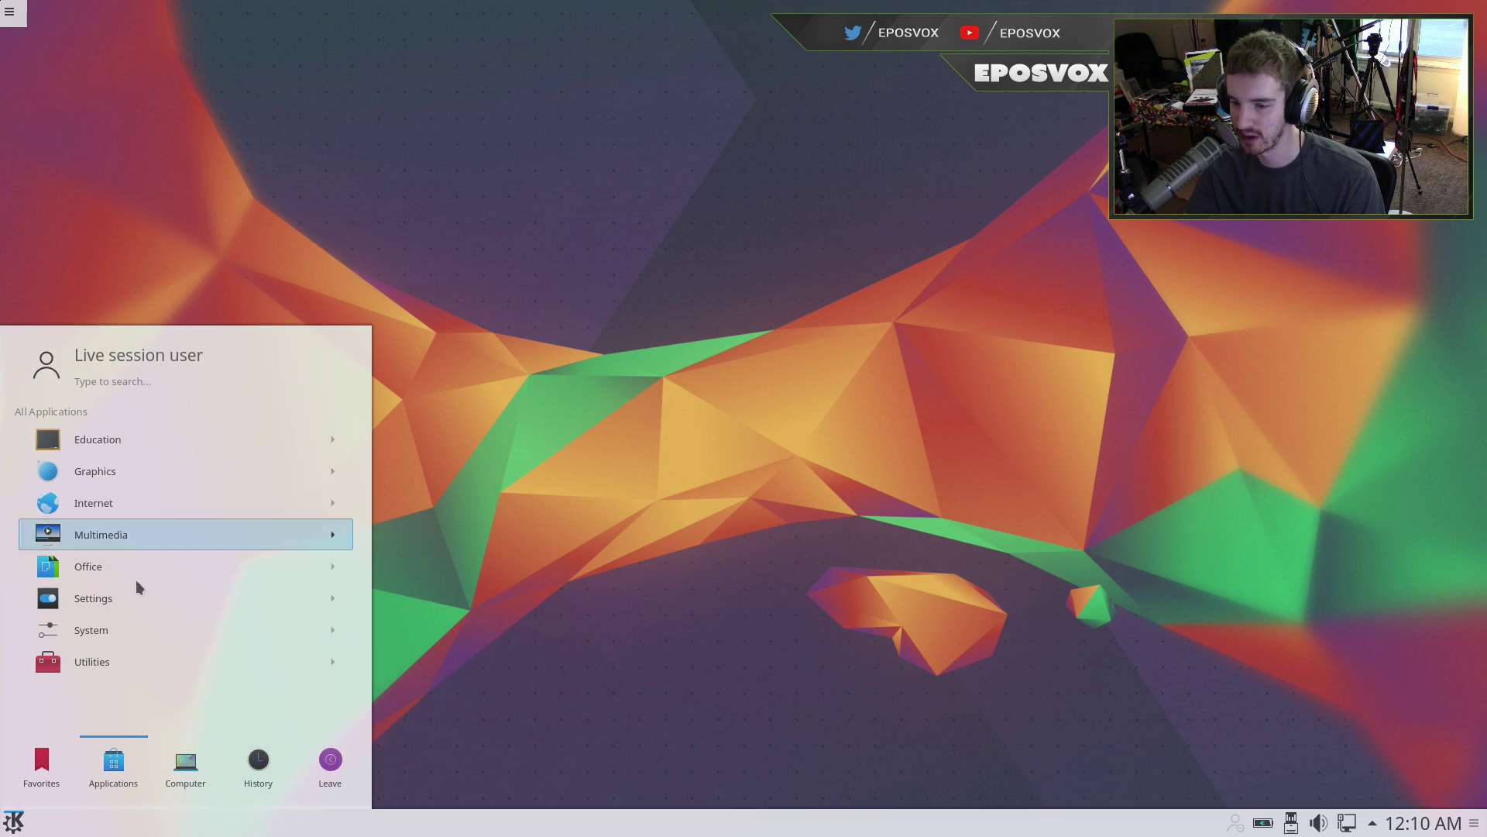
left_click(116, 503)
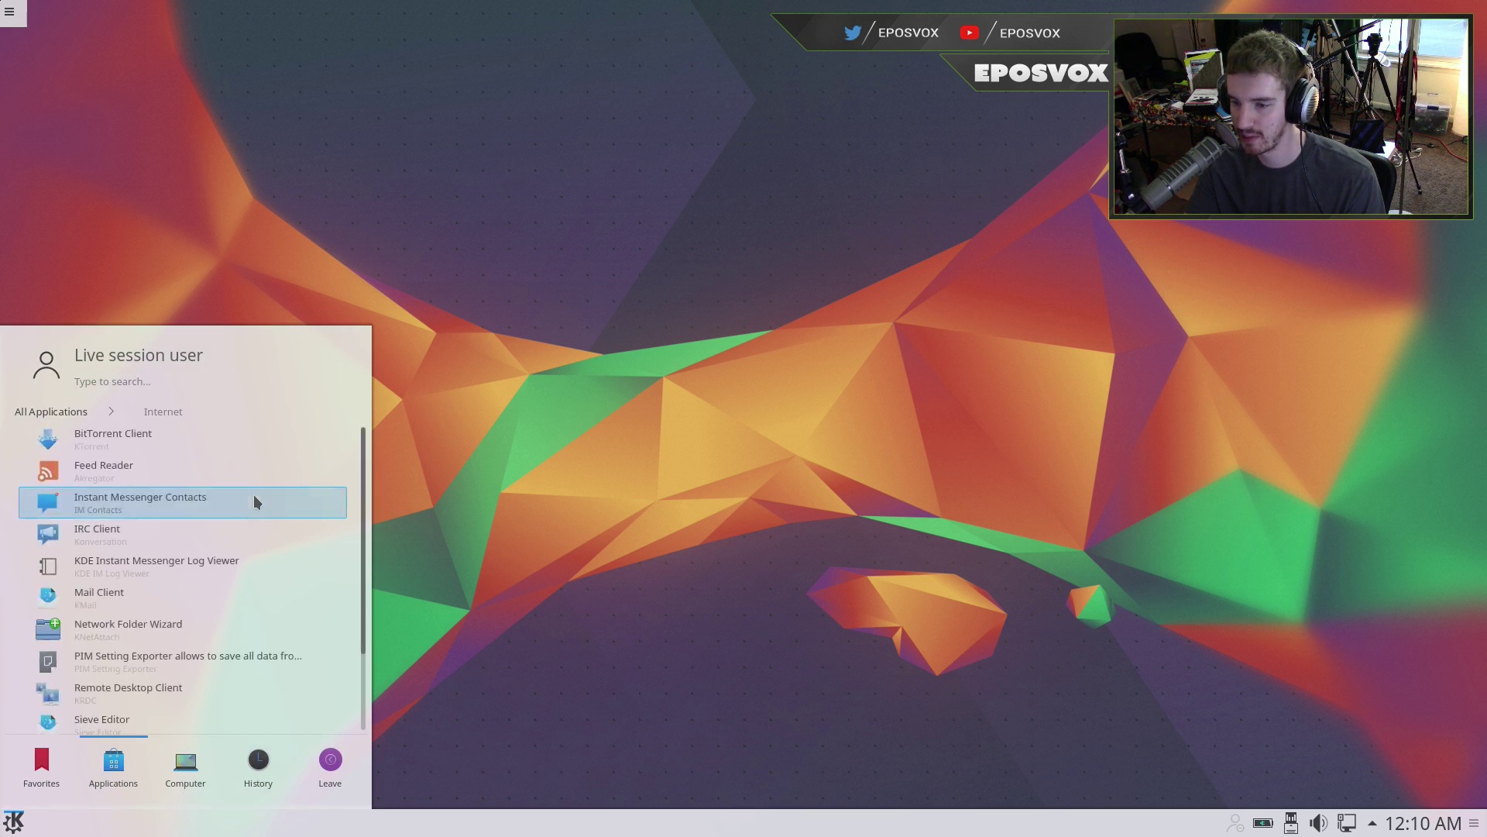
left_click(141, 503)
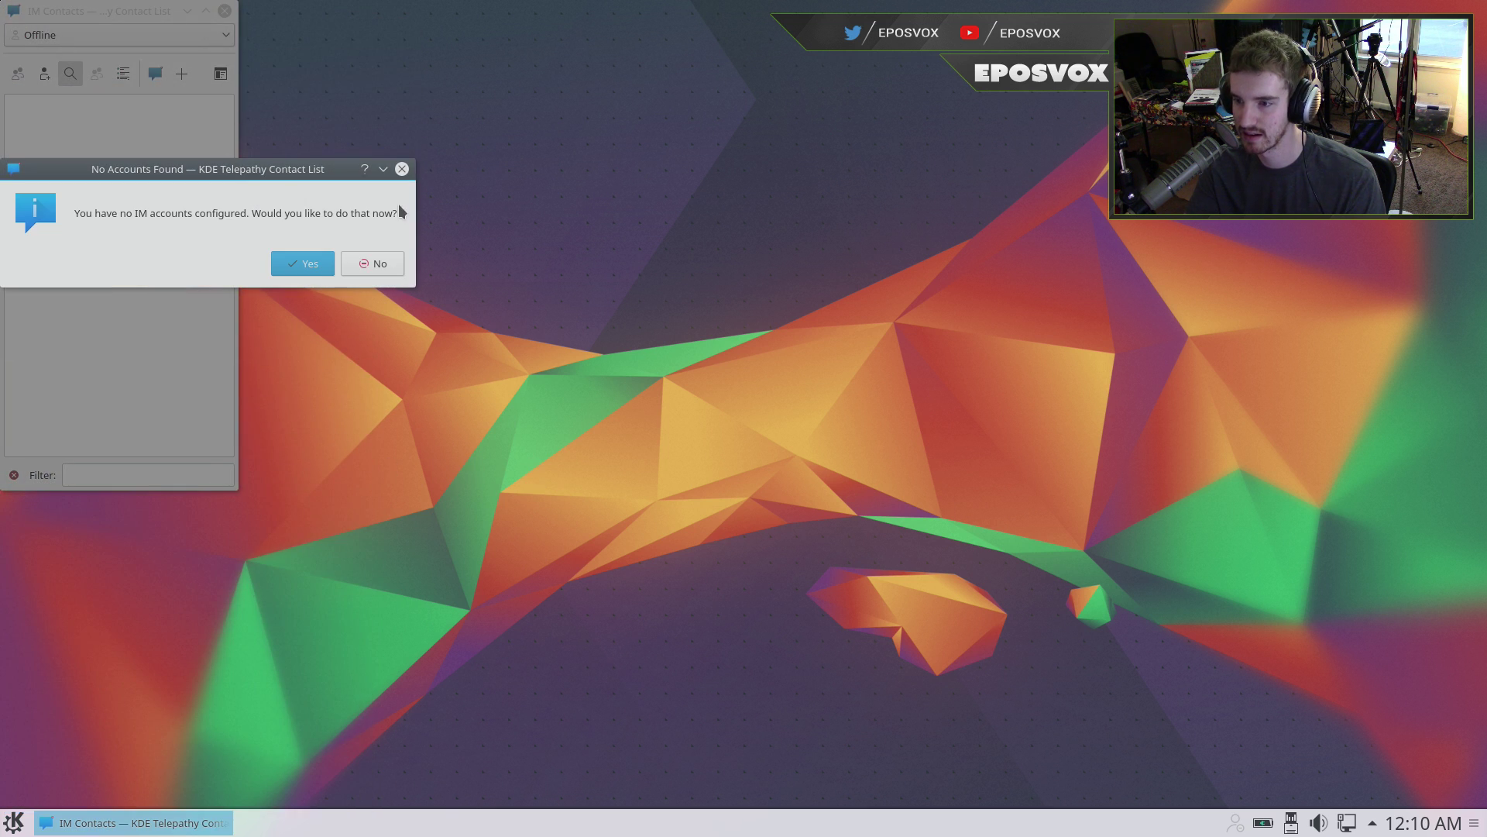
left_click(355, 264)
left_click_drag(111, 16, 294, 147)
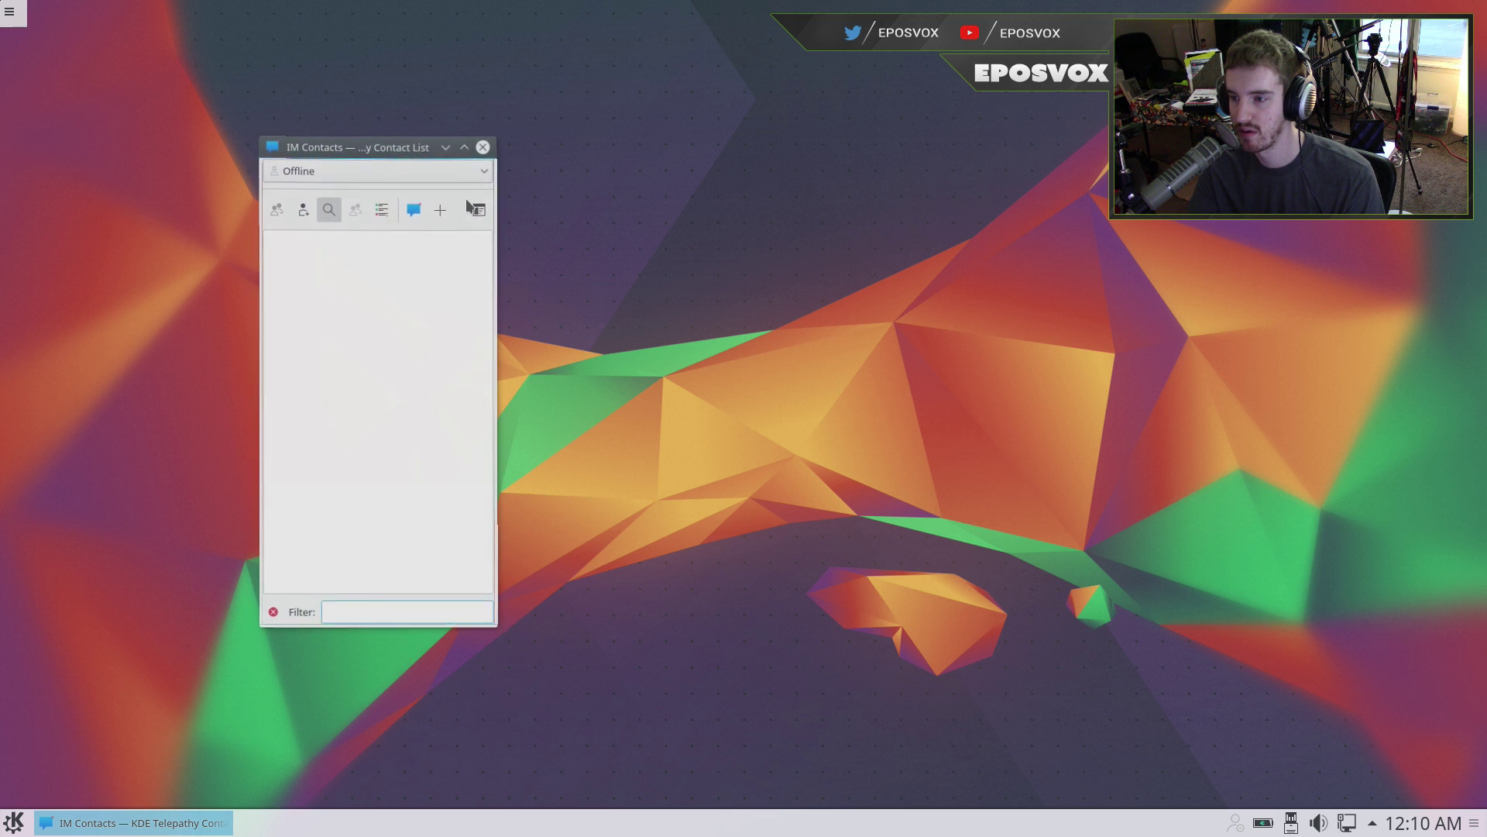
left_click(477, 151)
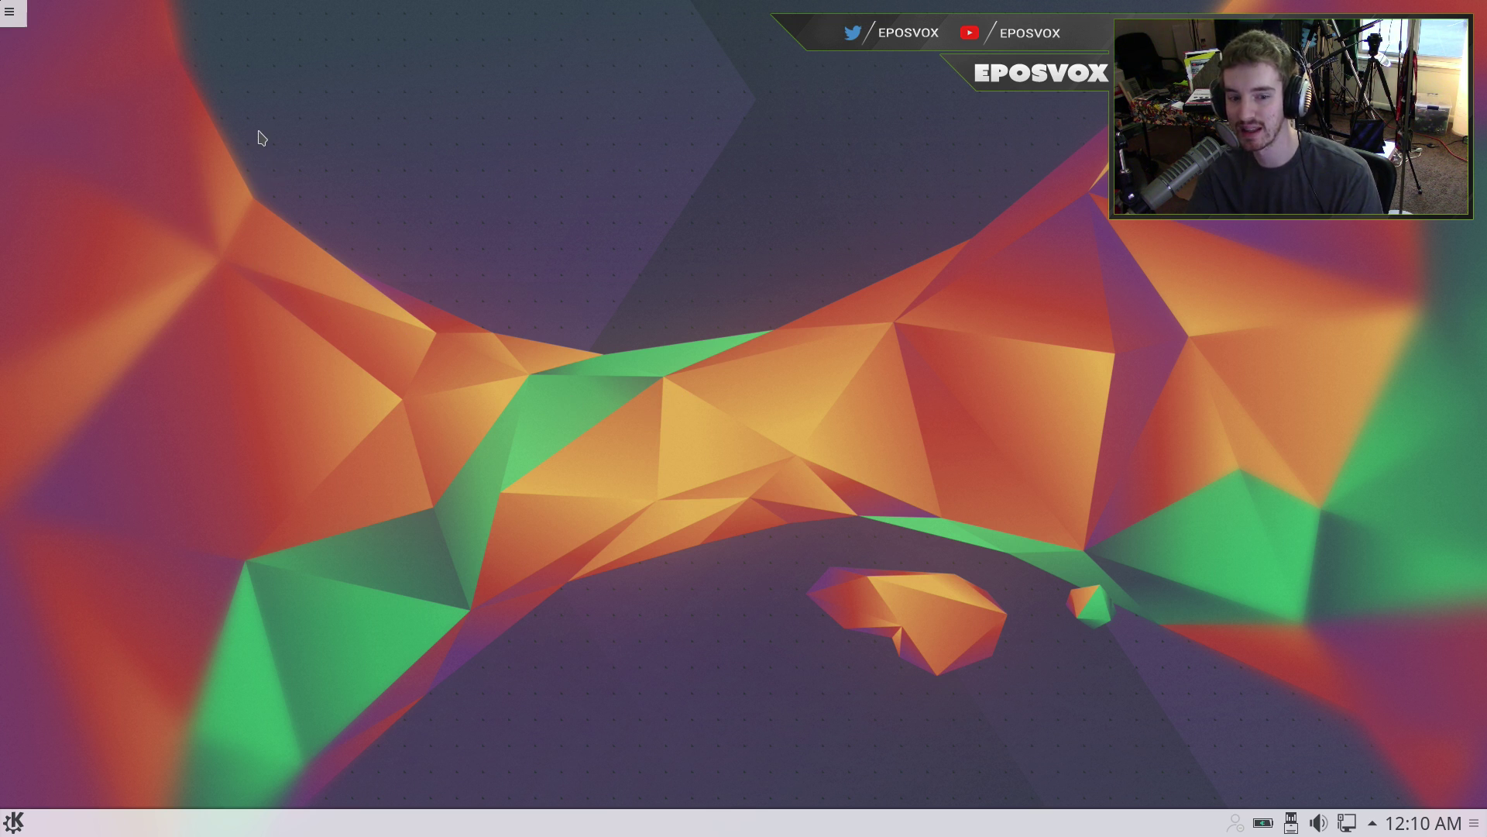
- Launch Firefox from the Internet category, move and close its window, then reopen the launcher
left_click(14, 822)
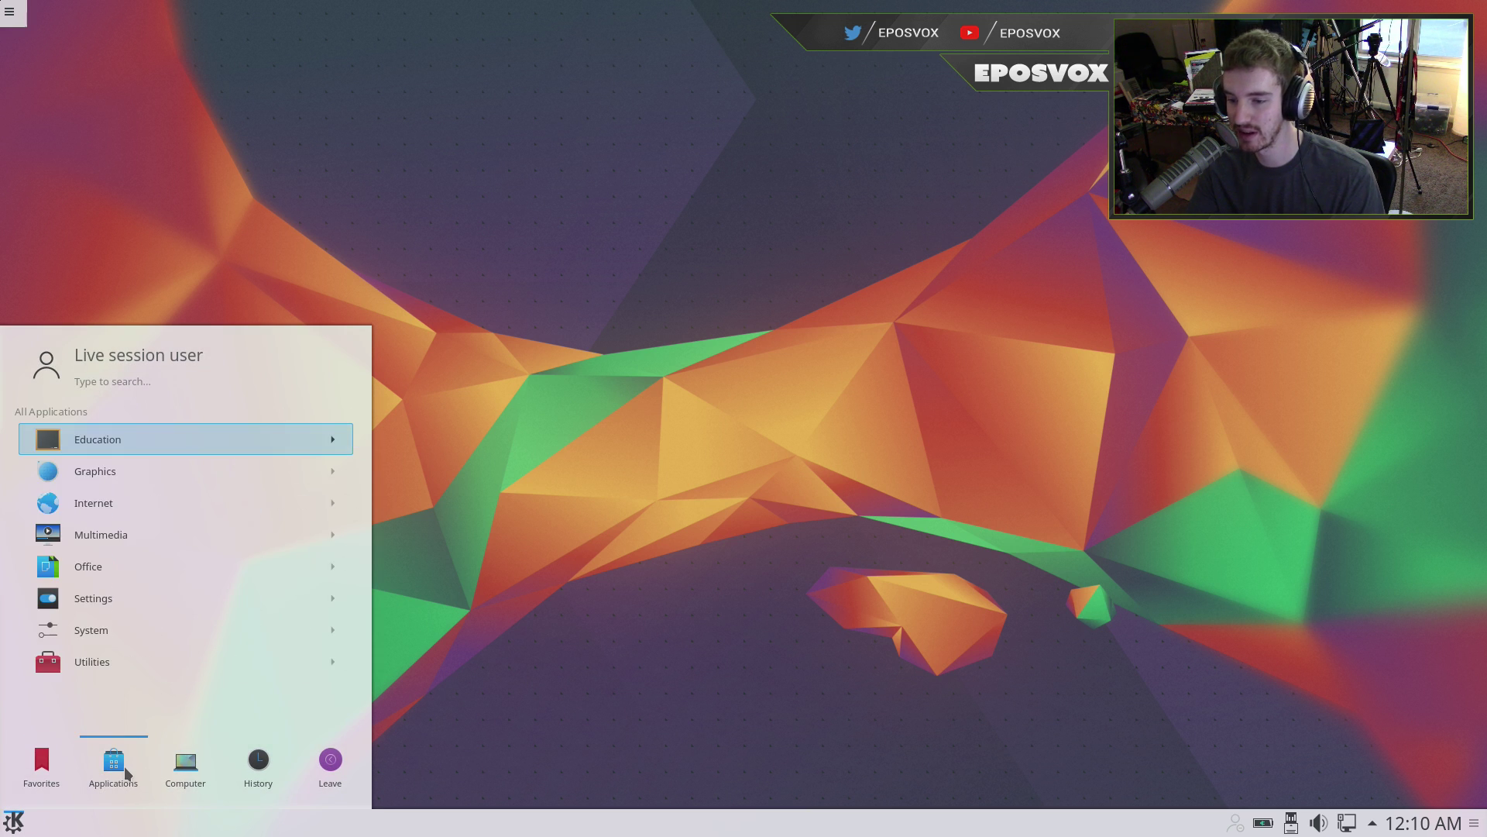
left_click(113, 518)
scroll(136, 561, "down", 2)
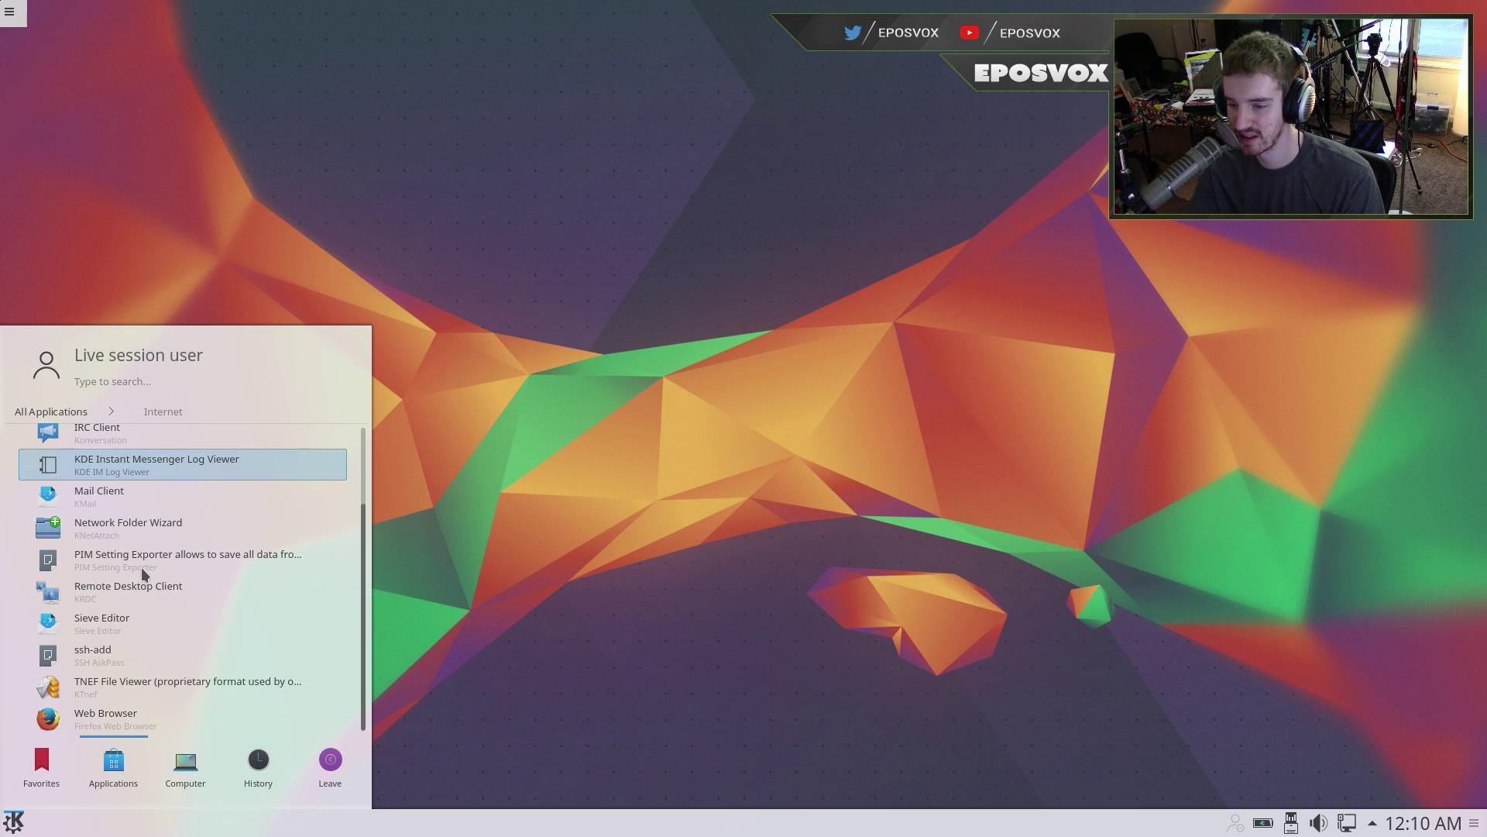
left_click(116, 717)
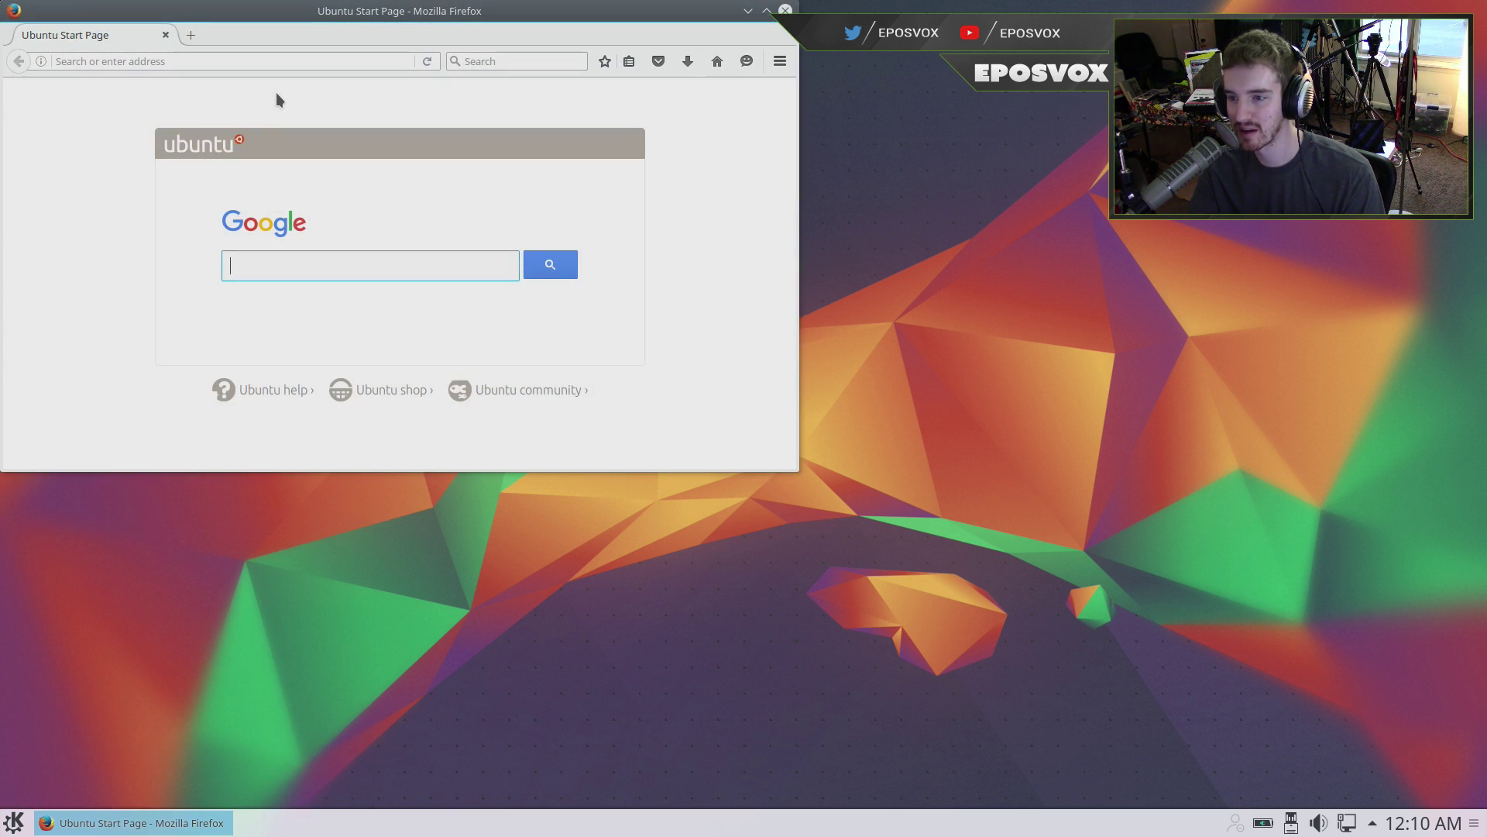
left_click_drag(279, 39, 438, 156)
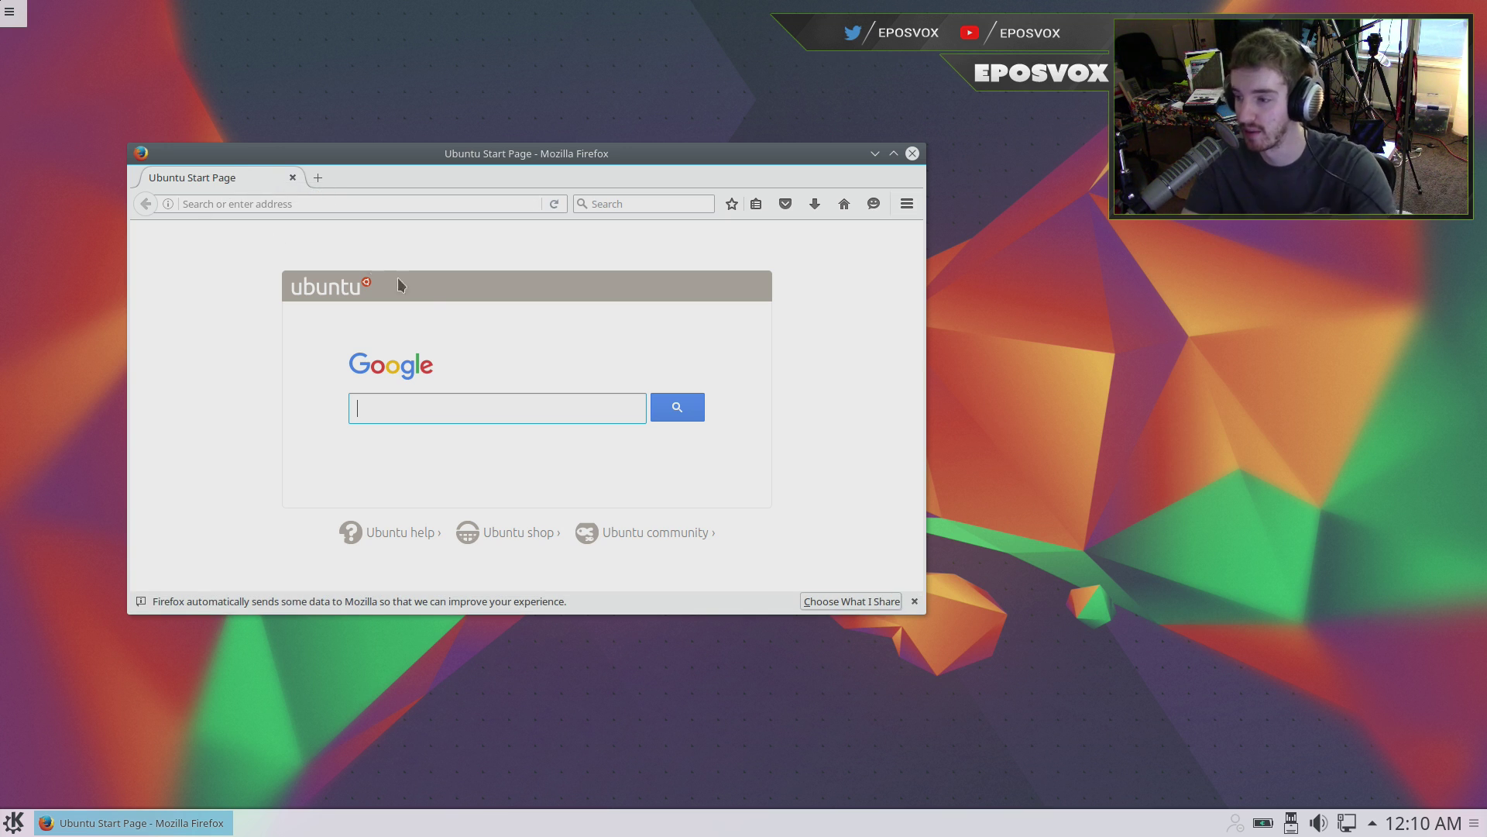
left_click(913, 155)
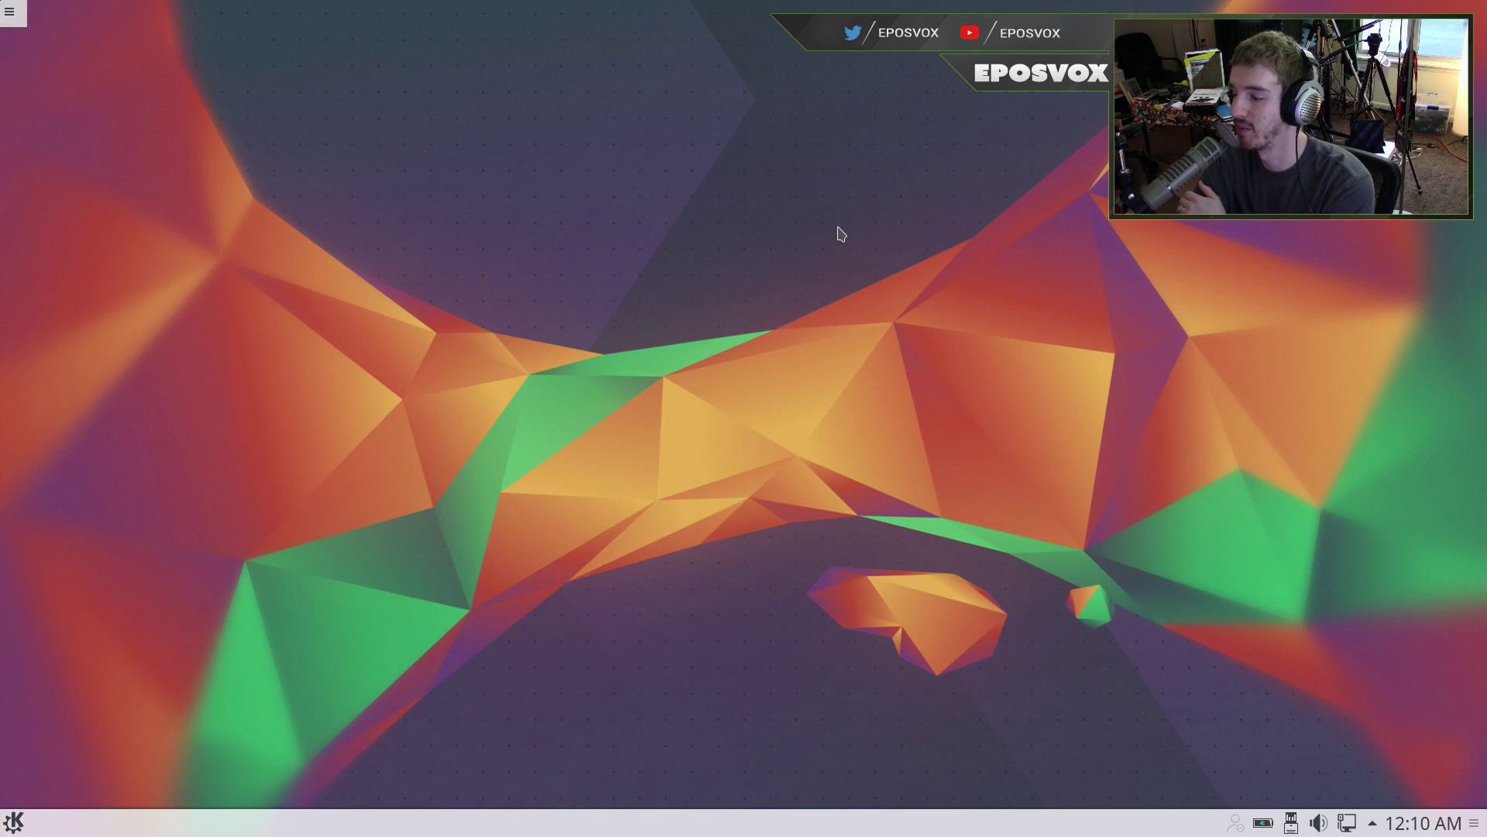
key("alt+F1")
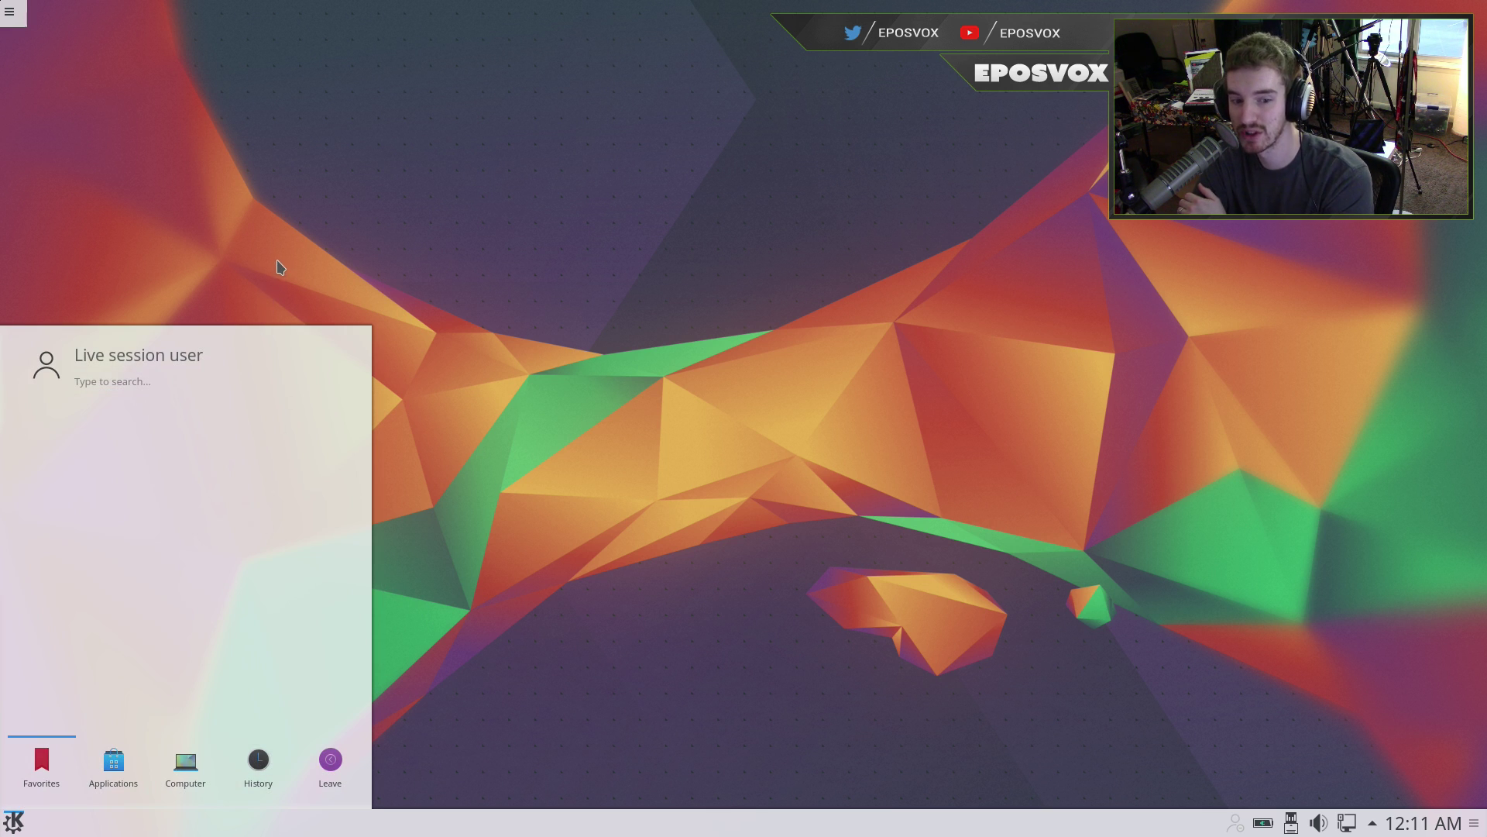
- Browse the launcher's Internet category twice, dismissing the launcher each time to leave the bare desktop
mouse_move(113, 767)
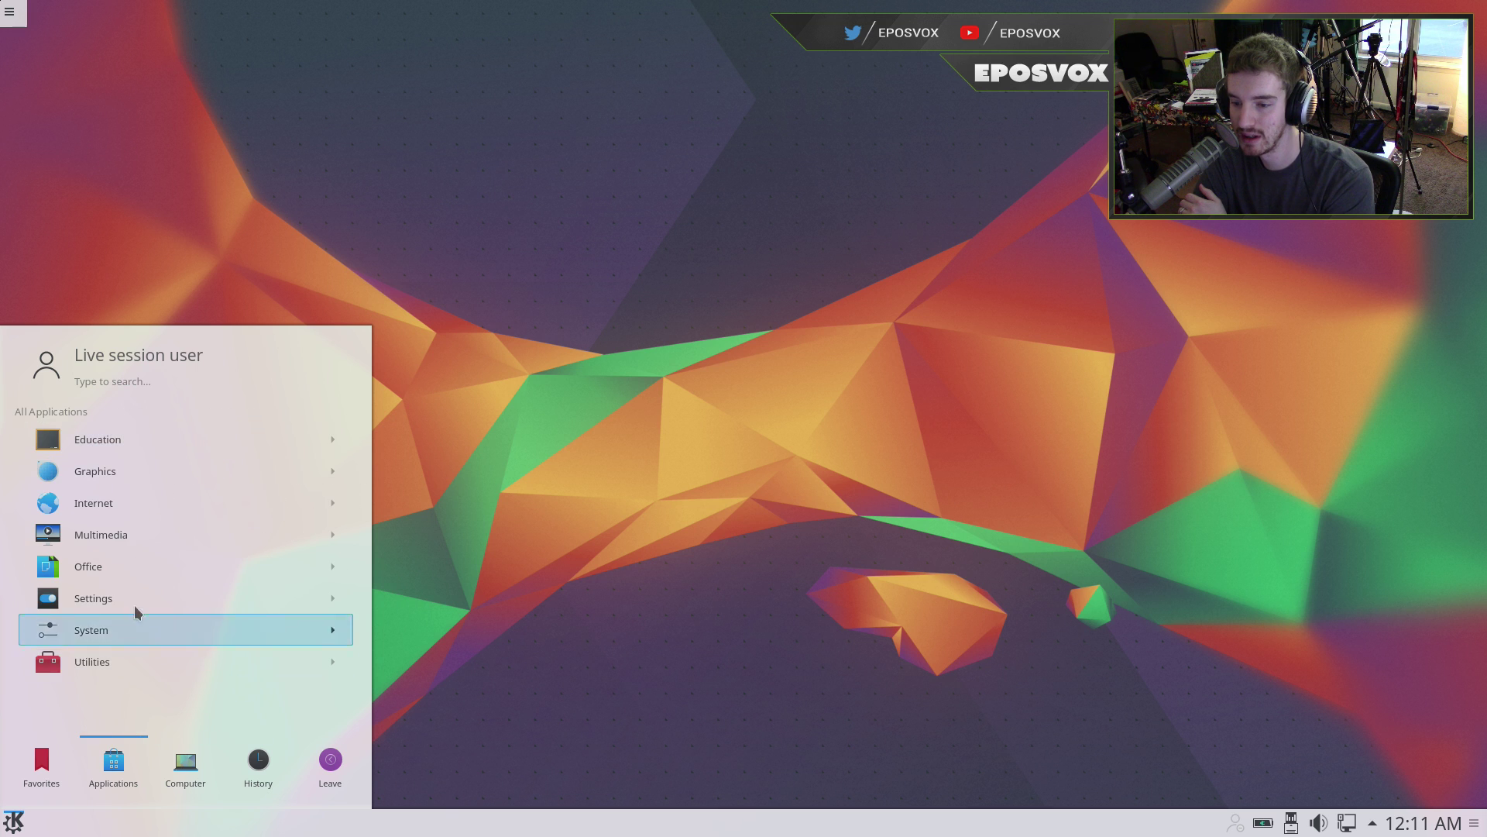
left_click(149, 518)
left_click(654, 206)
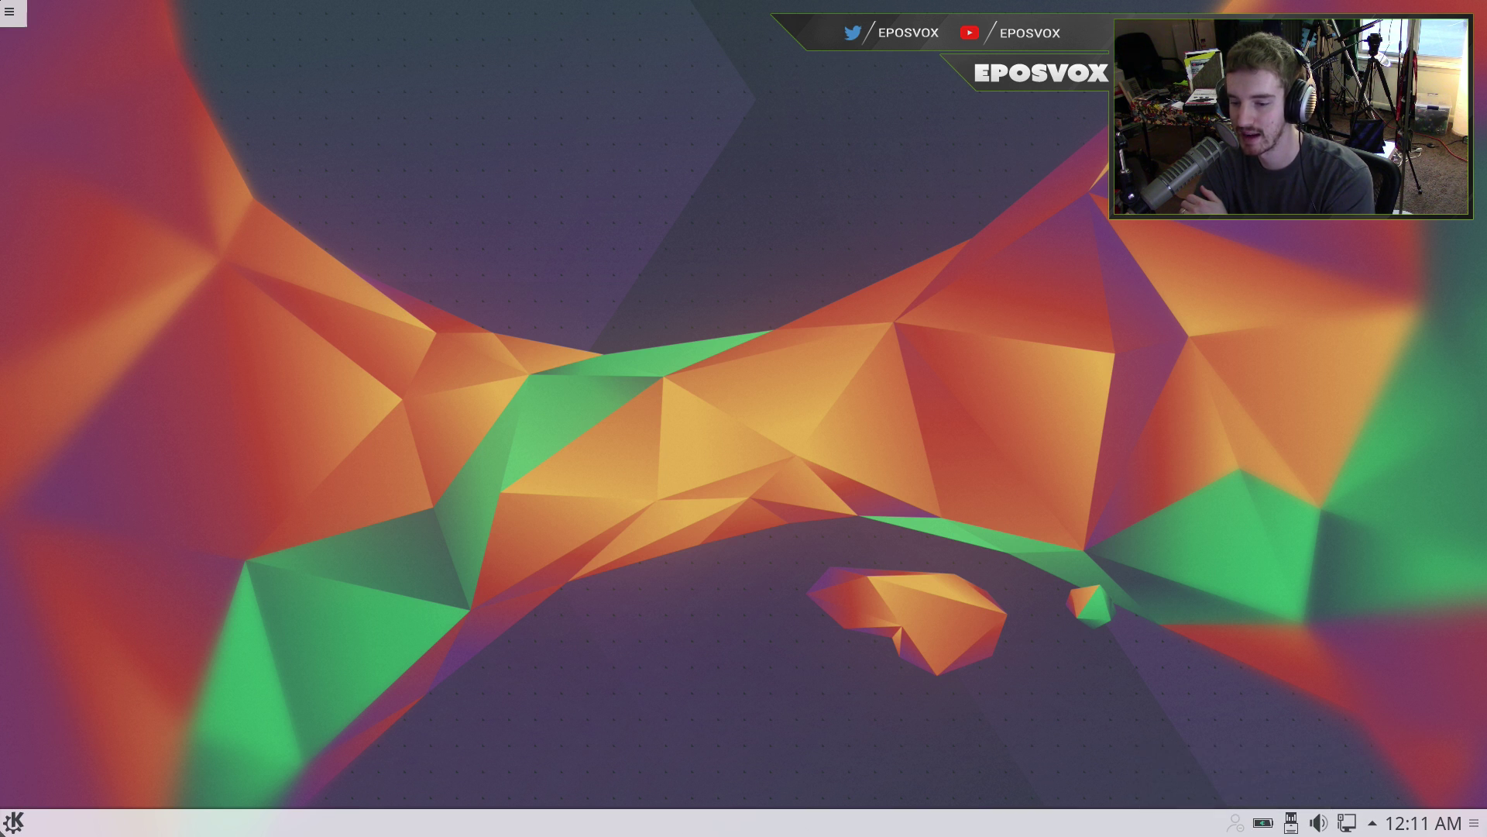
left_click(14, 821)
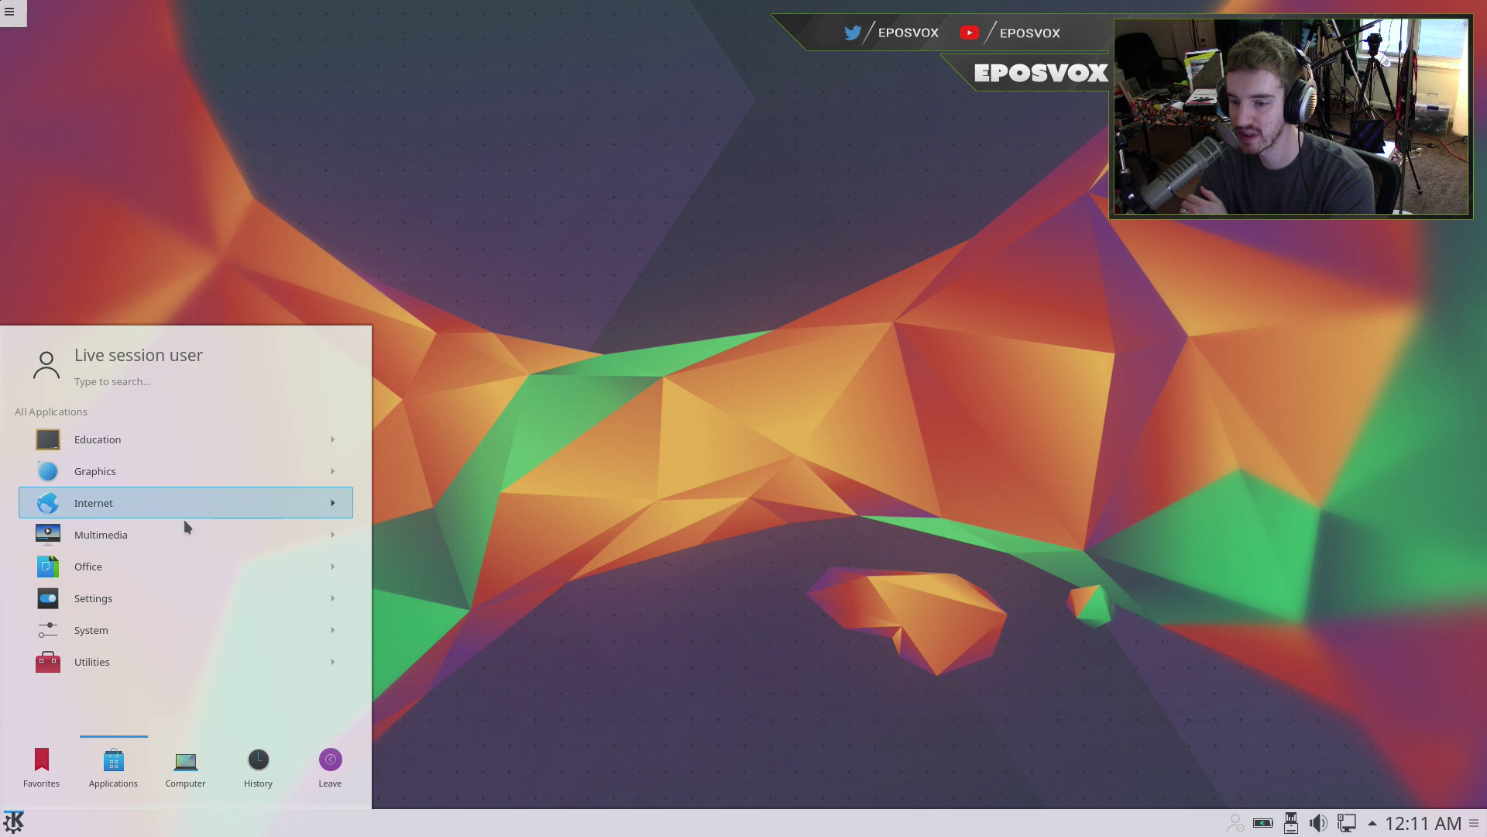
left_click(178, 517)
left_click(685, 435)
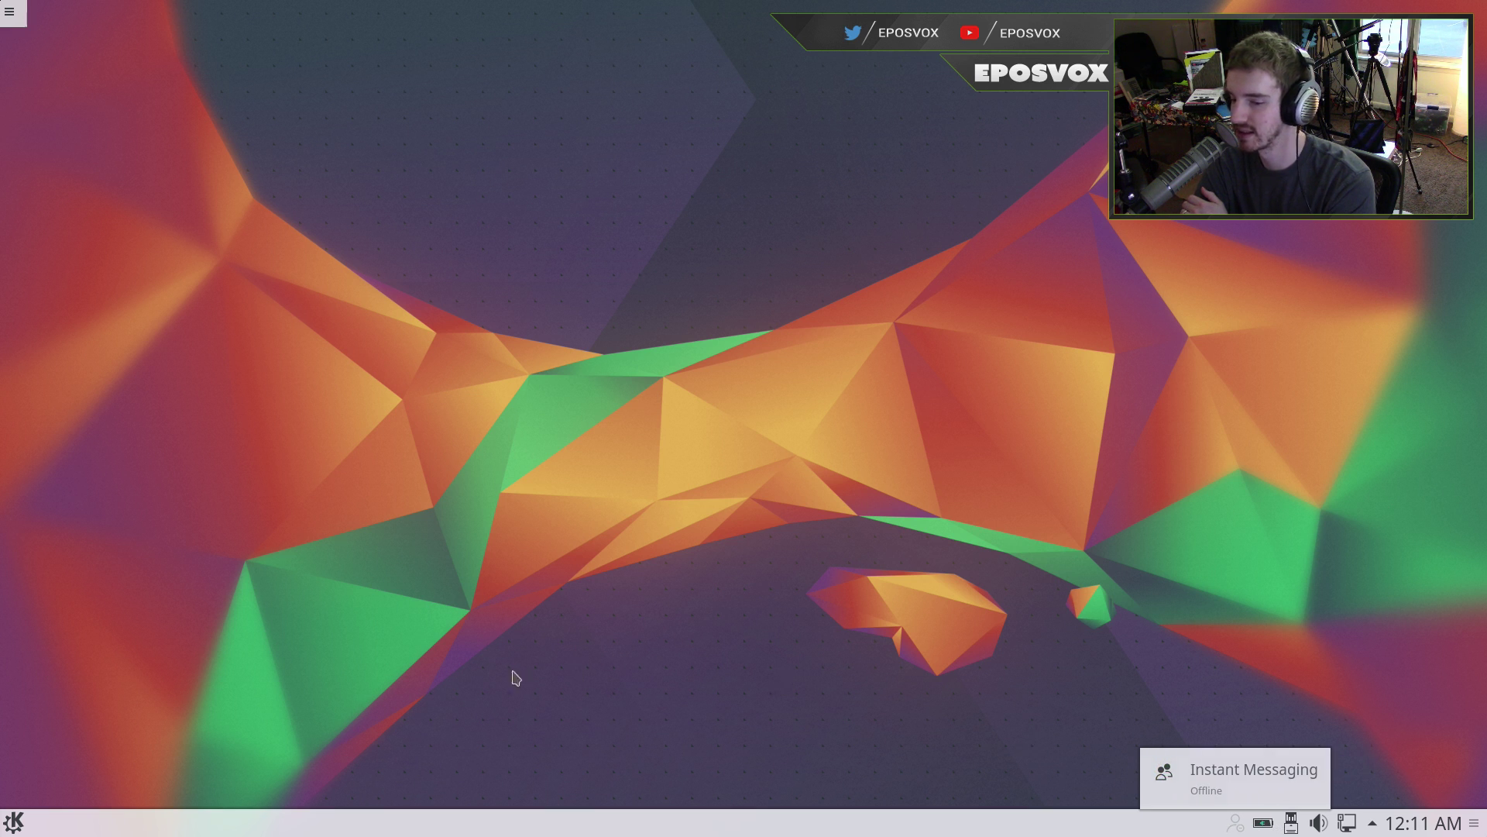
- Drag a CPU Load Monitor from Panel Options > Add Widgets onto the bottom panel, showing system and cpu0–cpu3
right_click(76, 833)
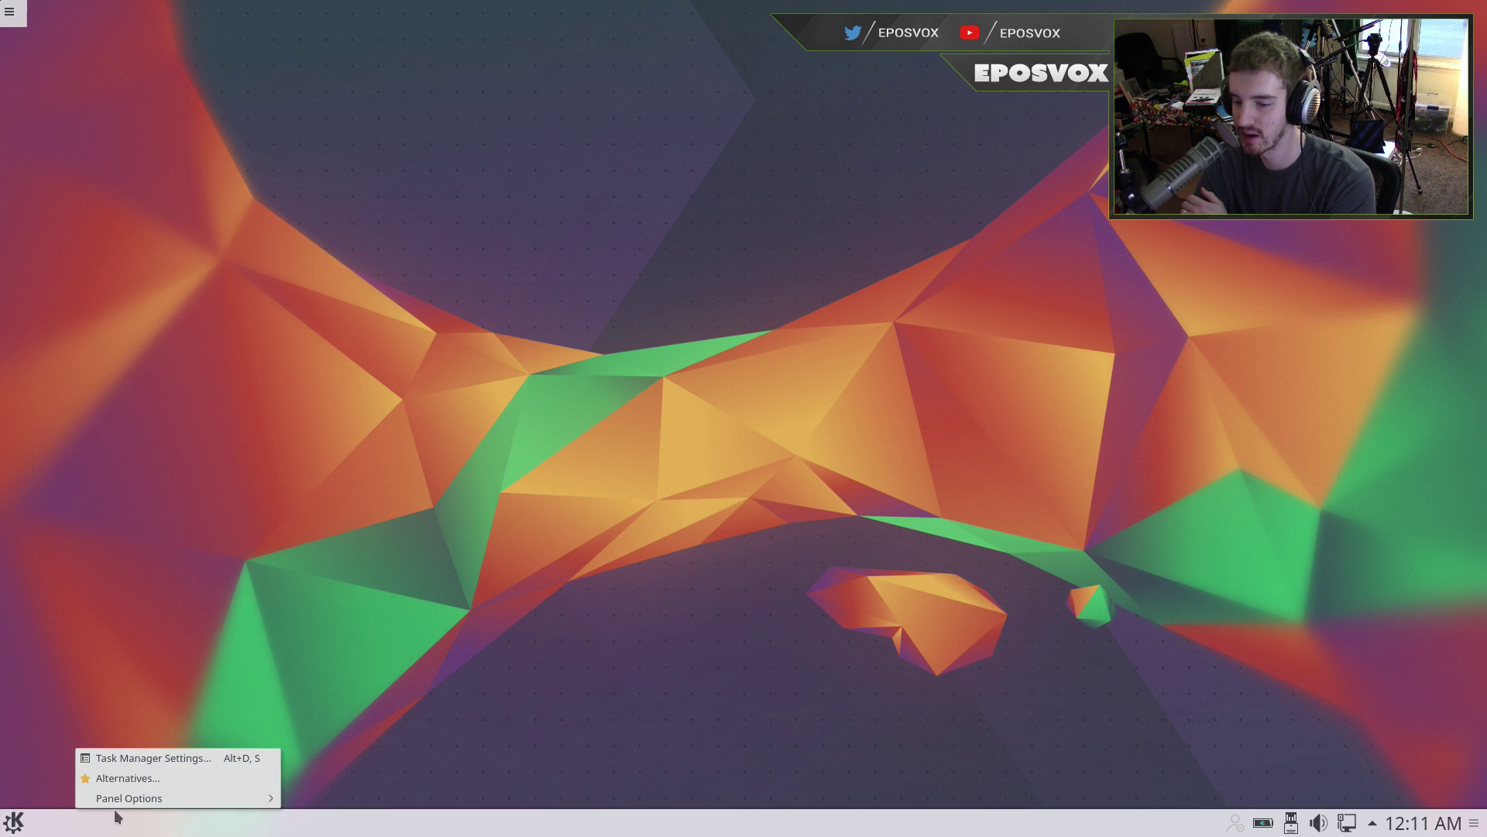
mouse_move(126, 805)
mouse_move(385, 772)
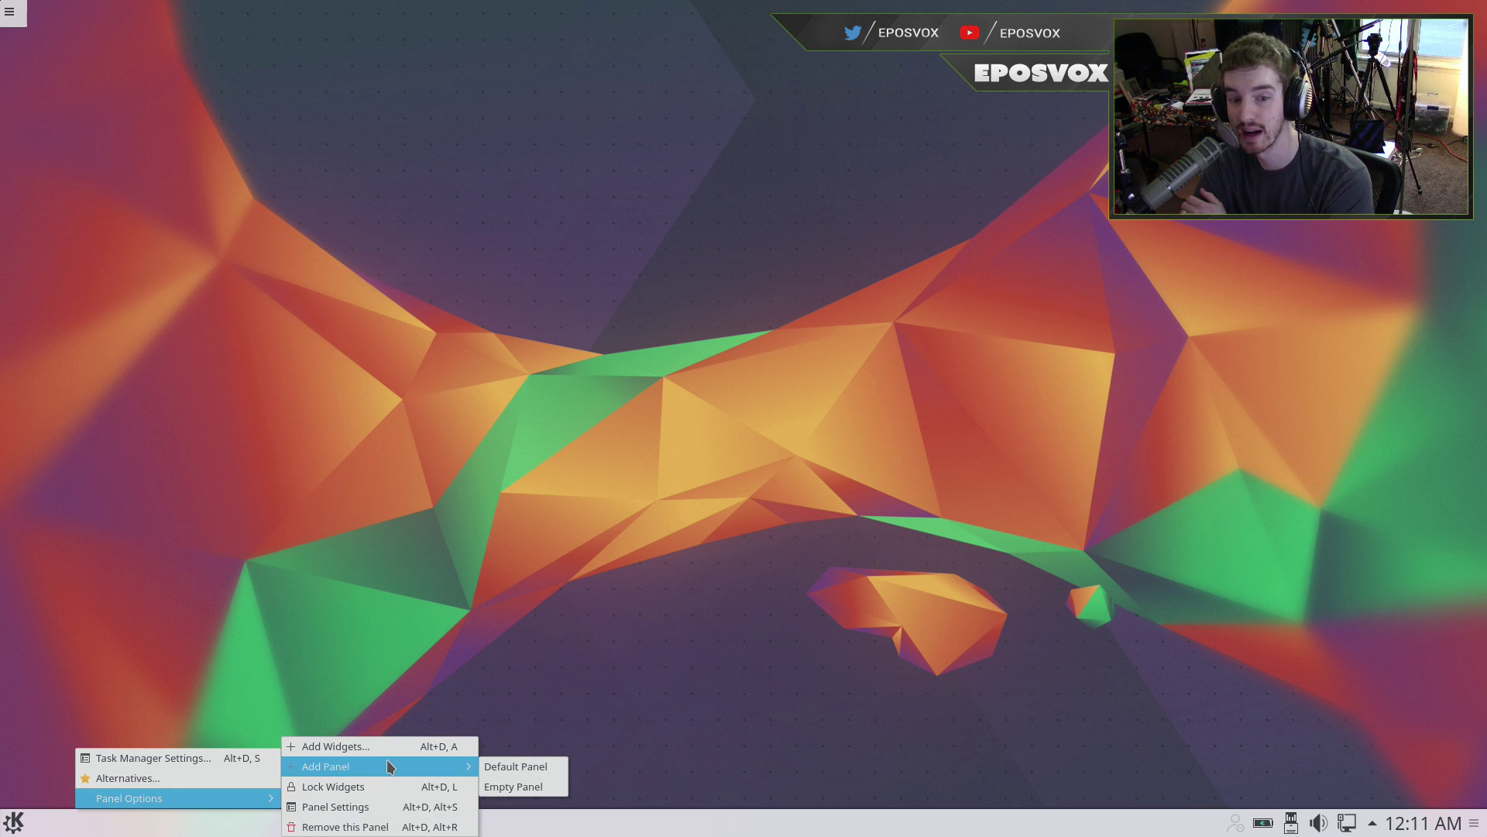
left_click(393, 753)
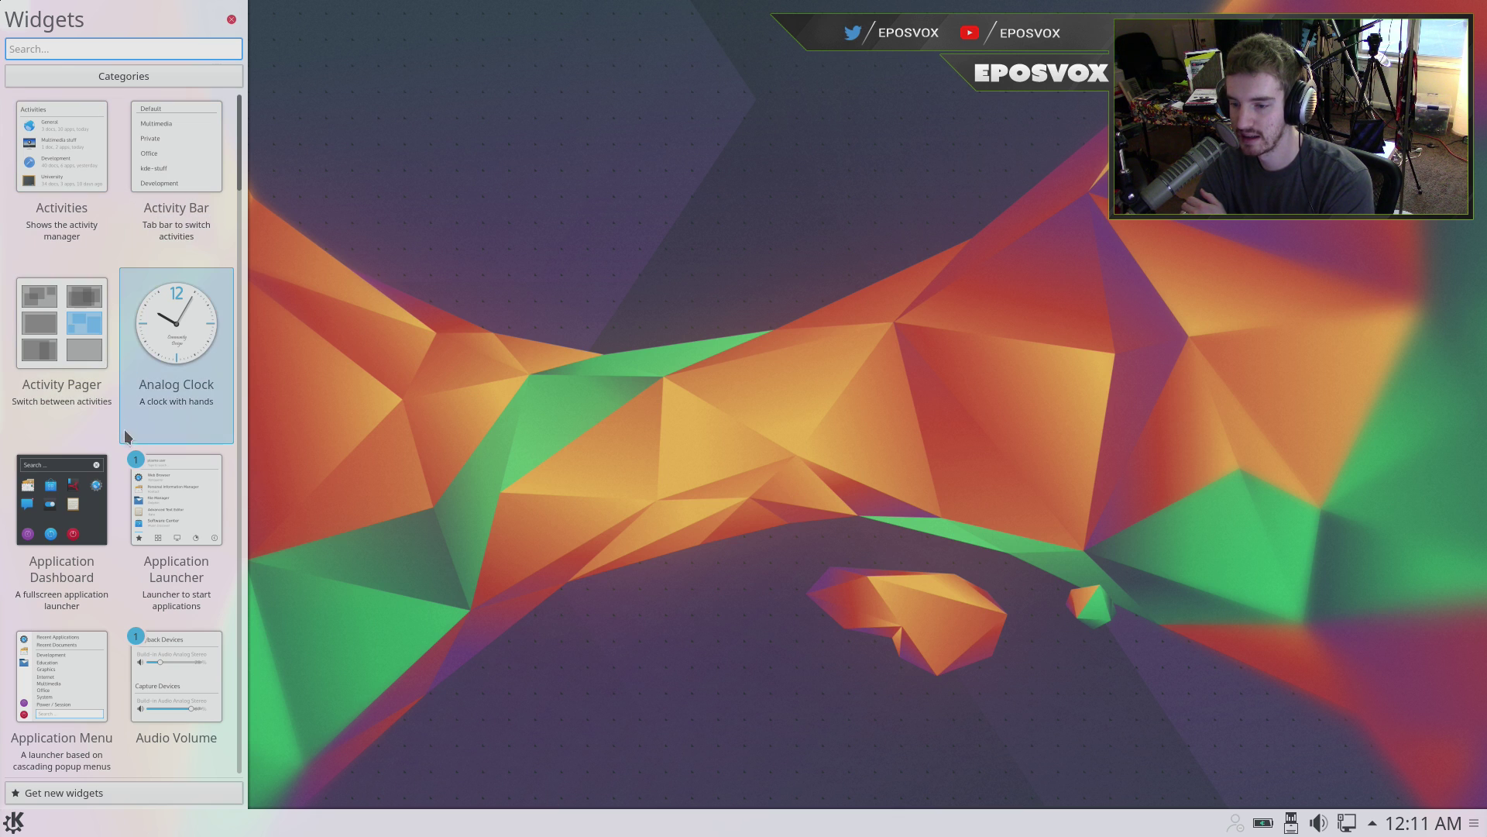
scroll(120, 496, "down", 3)
scroll(120, 495, "down", 4)
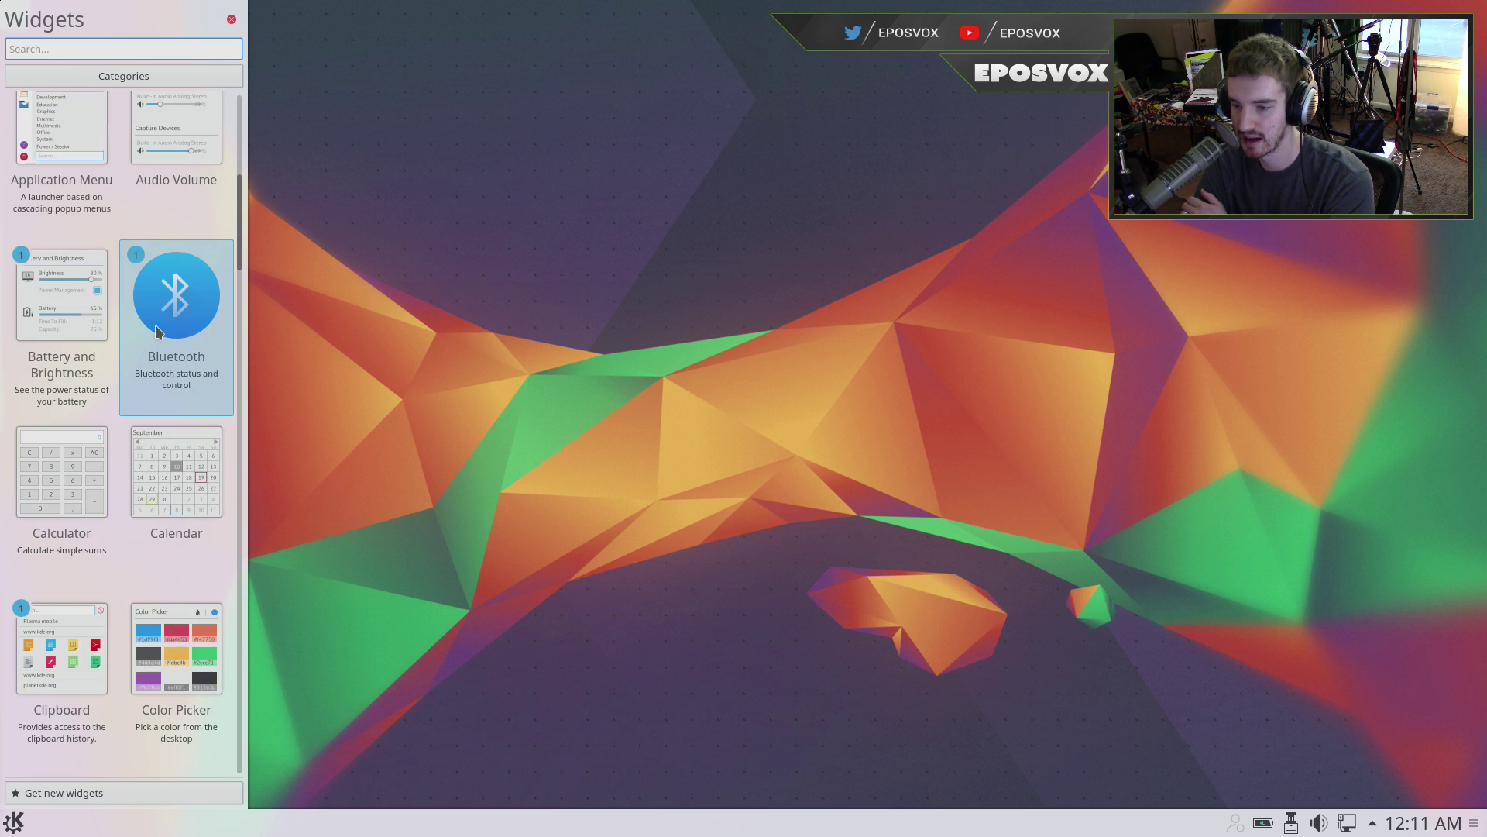
left_click_drag(174, 816, 175, 821)
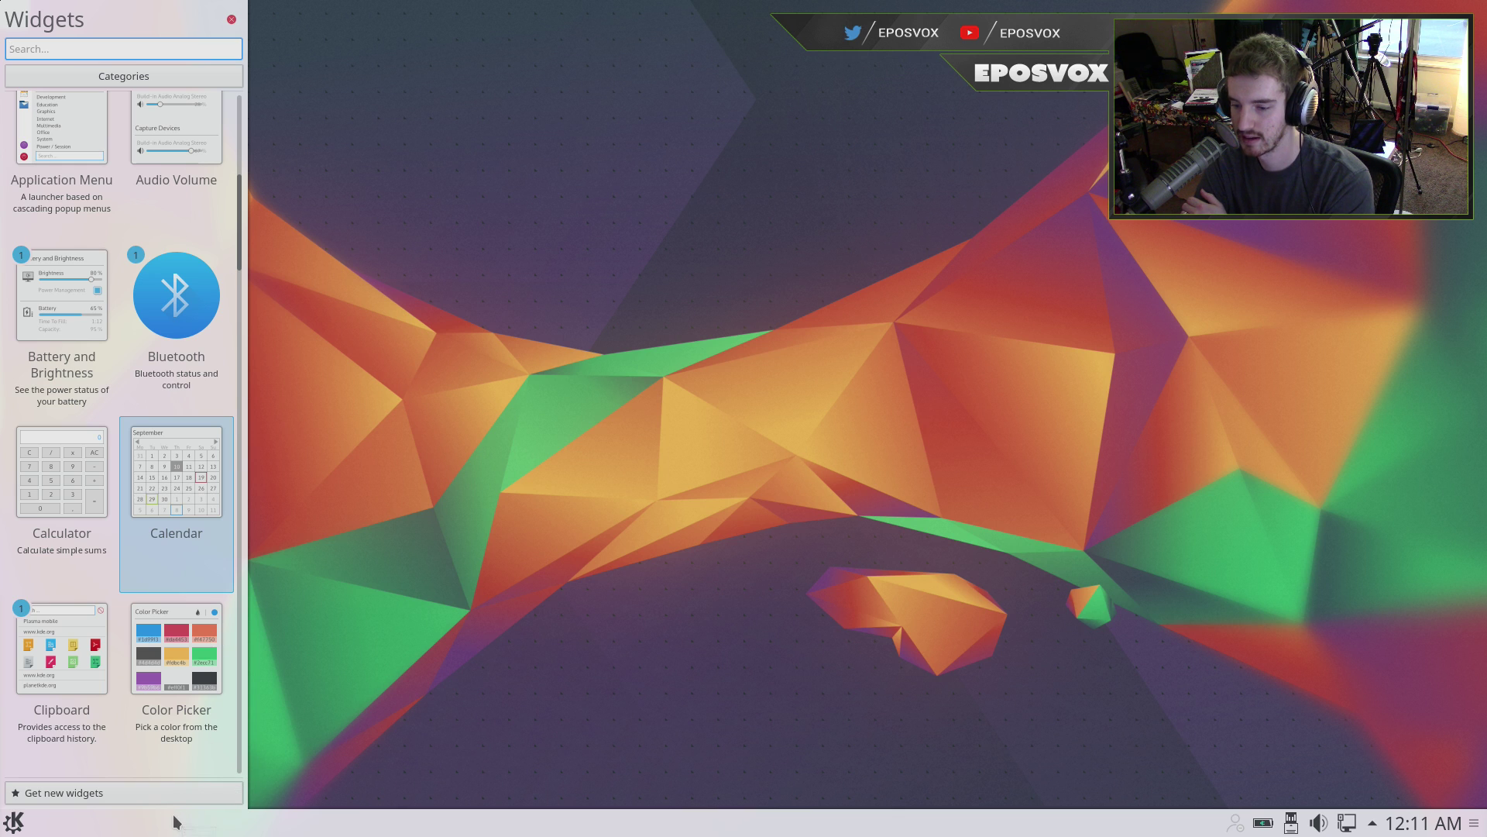
scroll(168, 681, "down", 2)
left_click_drag(168, 681, 202, 824)
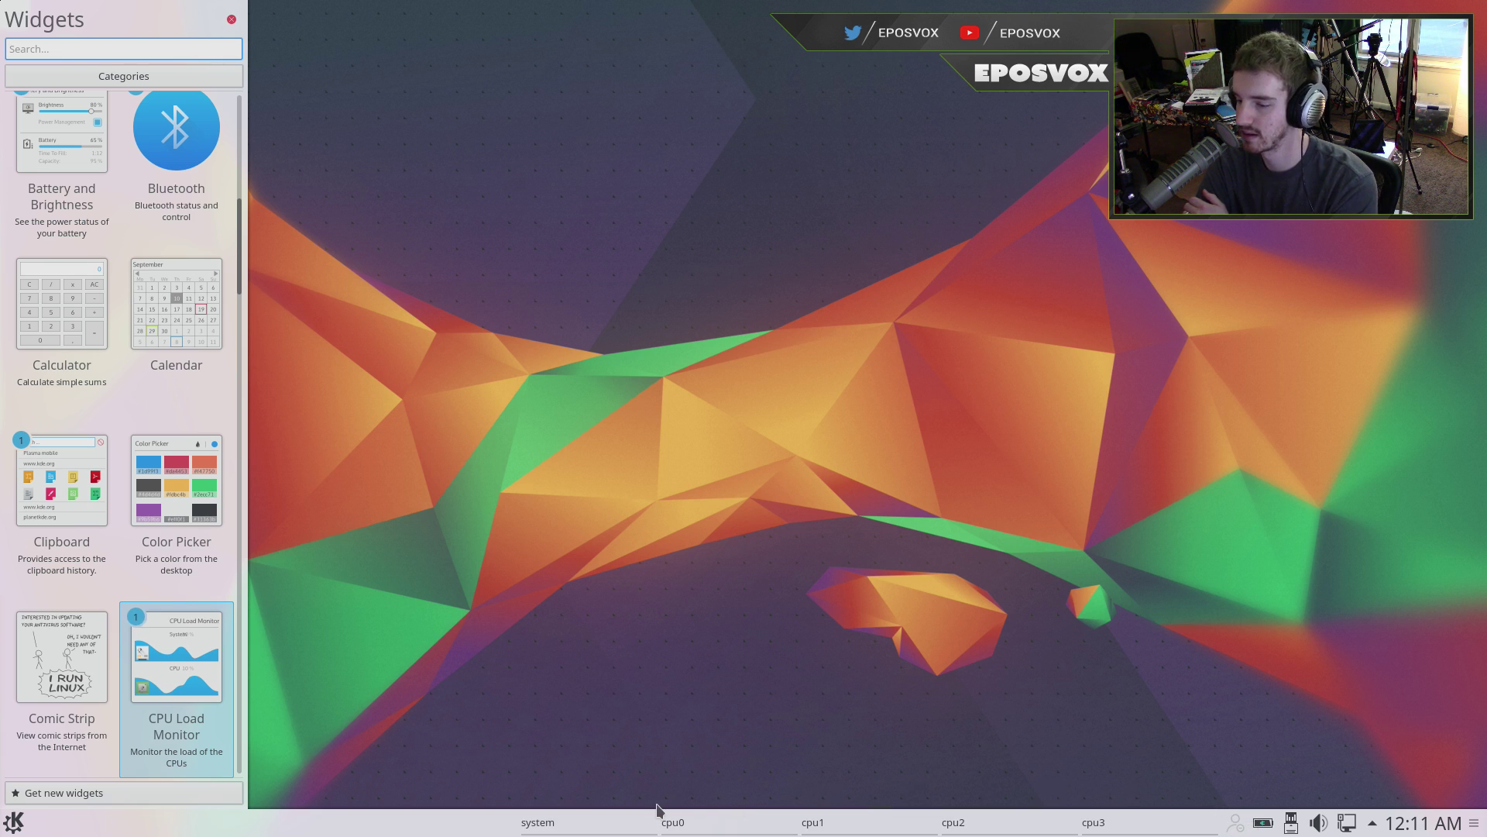
scroll(127, 592, "down", 3)
scroll(127, 590, "down", 2)
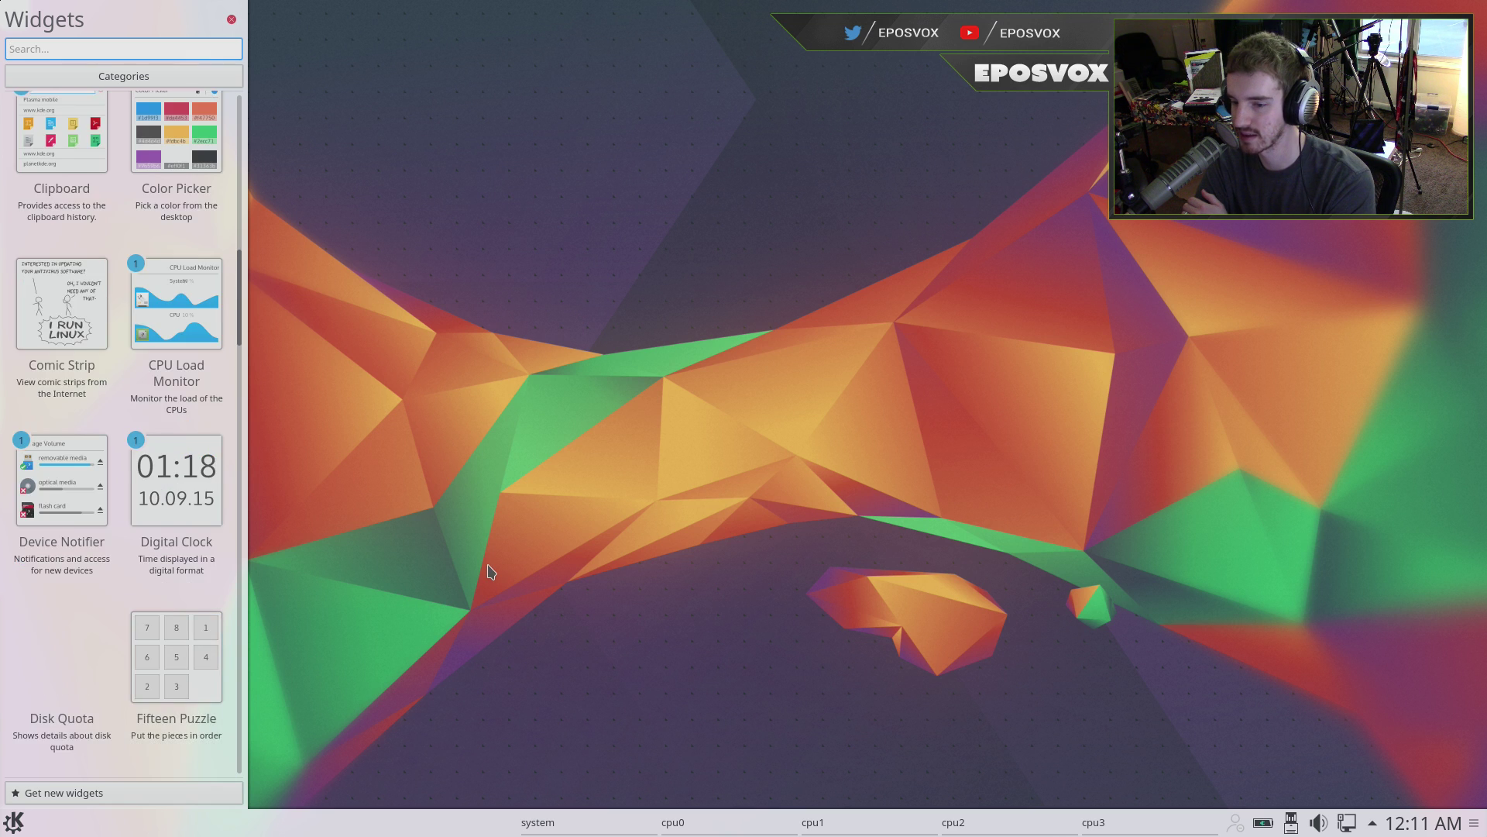
key("Escape")
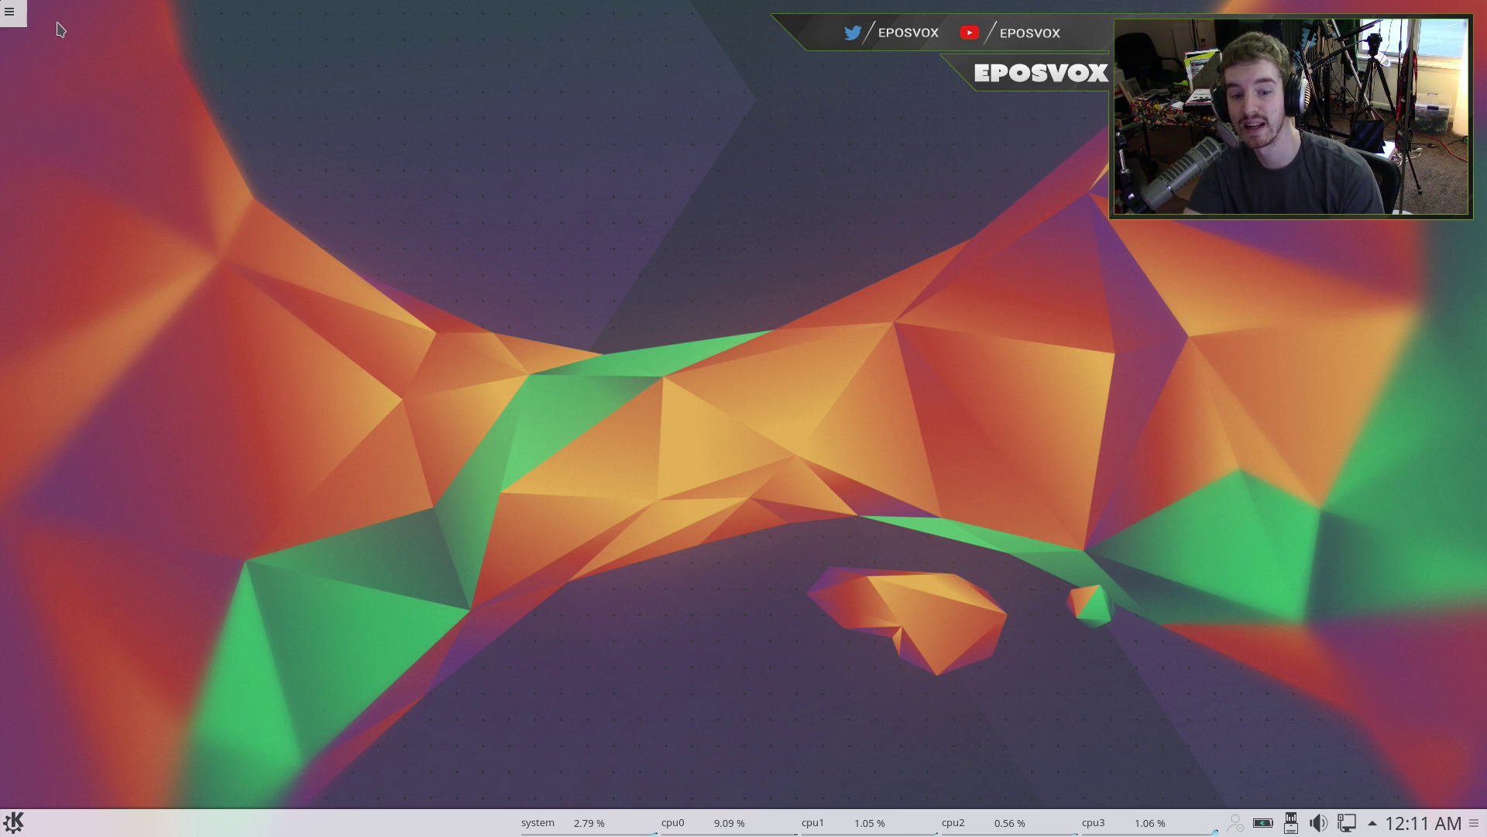
- Place an Analog Clock widget on the desktop from the Add Widgets list
left_click(23, 17)
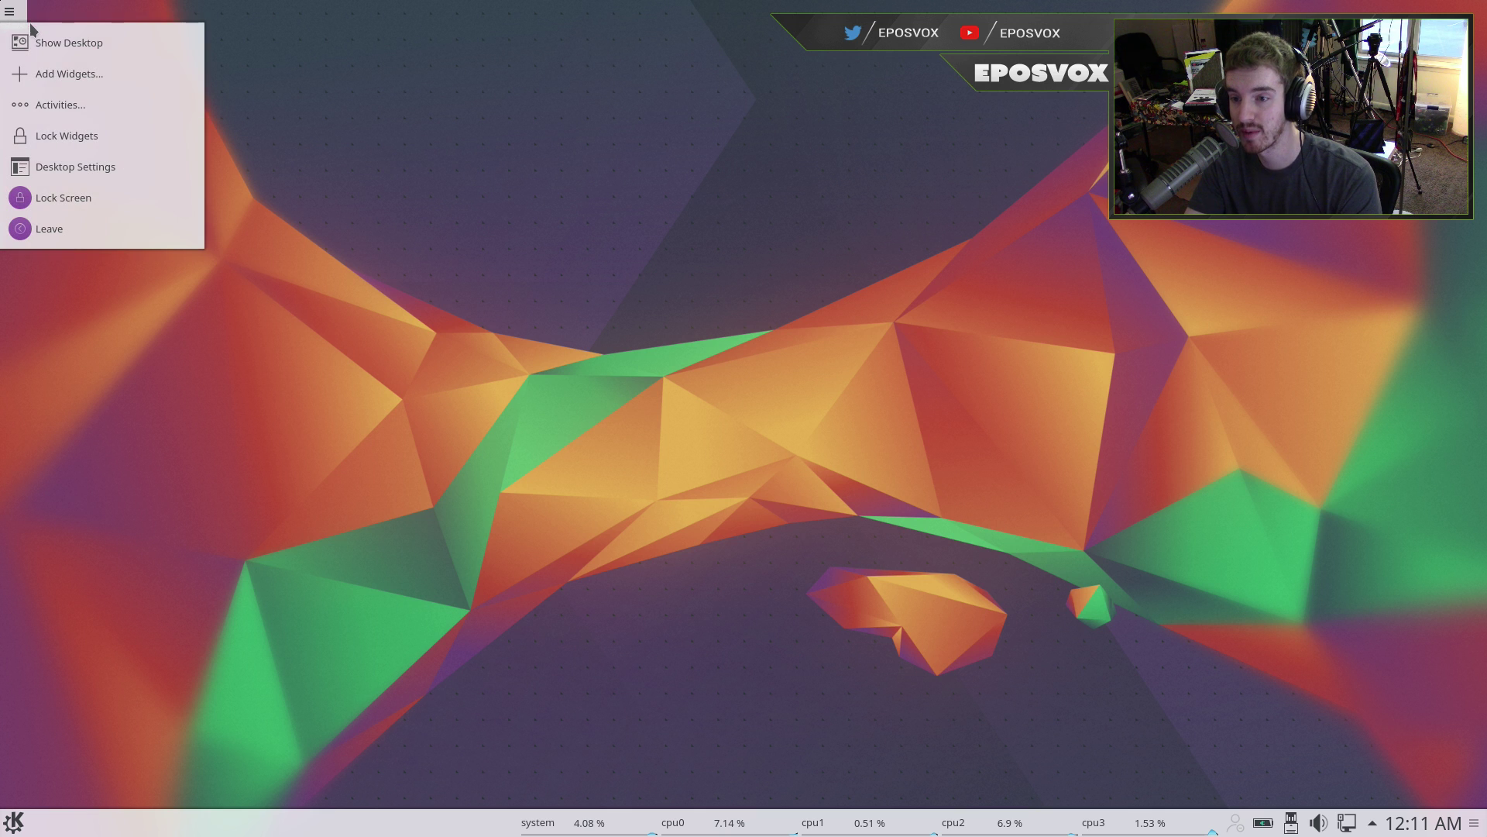
left_click(184, 74)
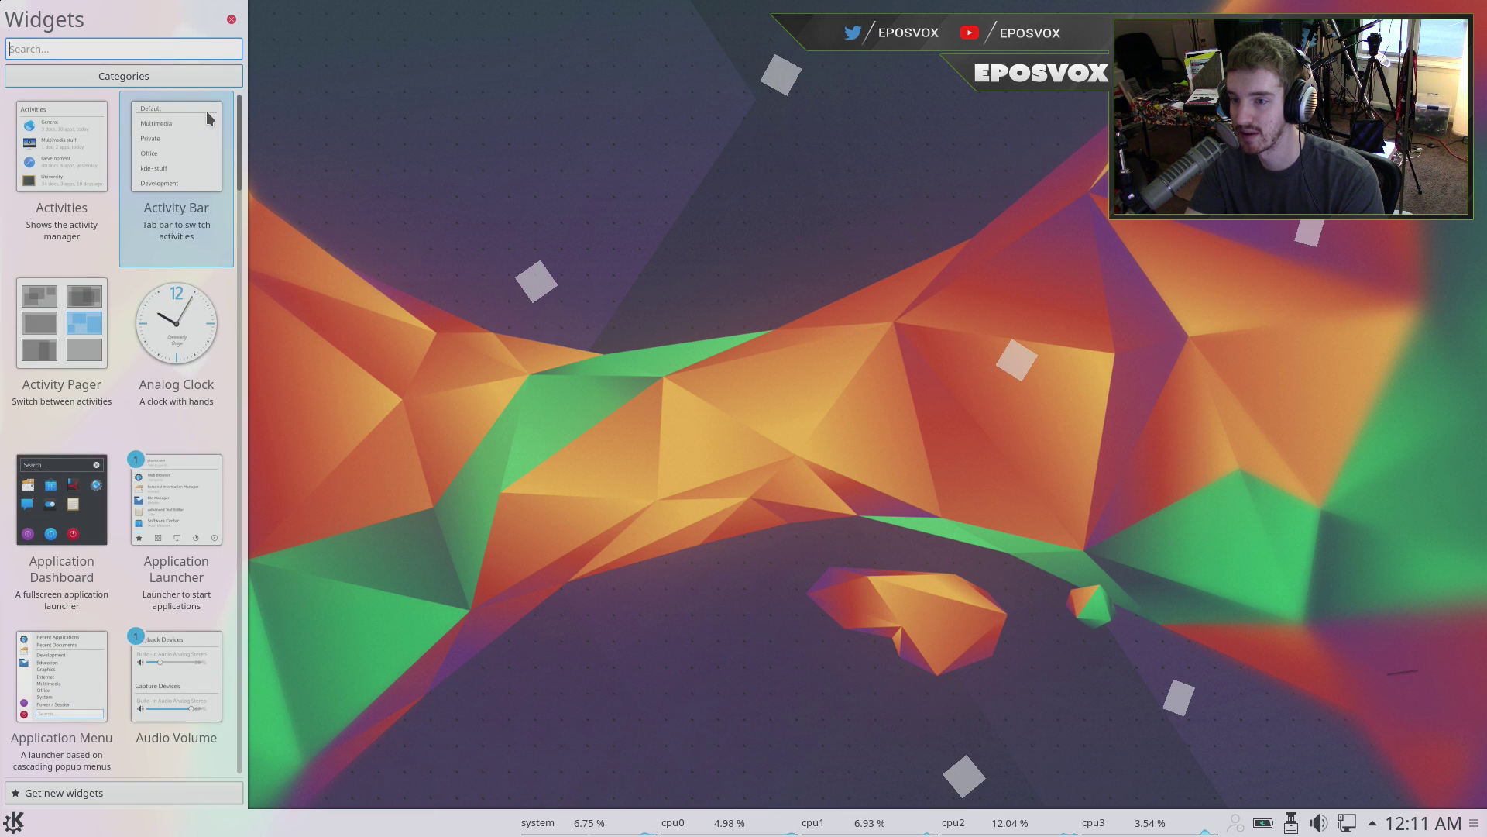
scroll(139, 186, "down", 1)
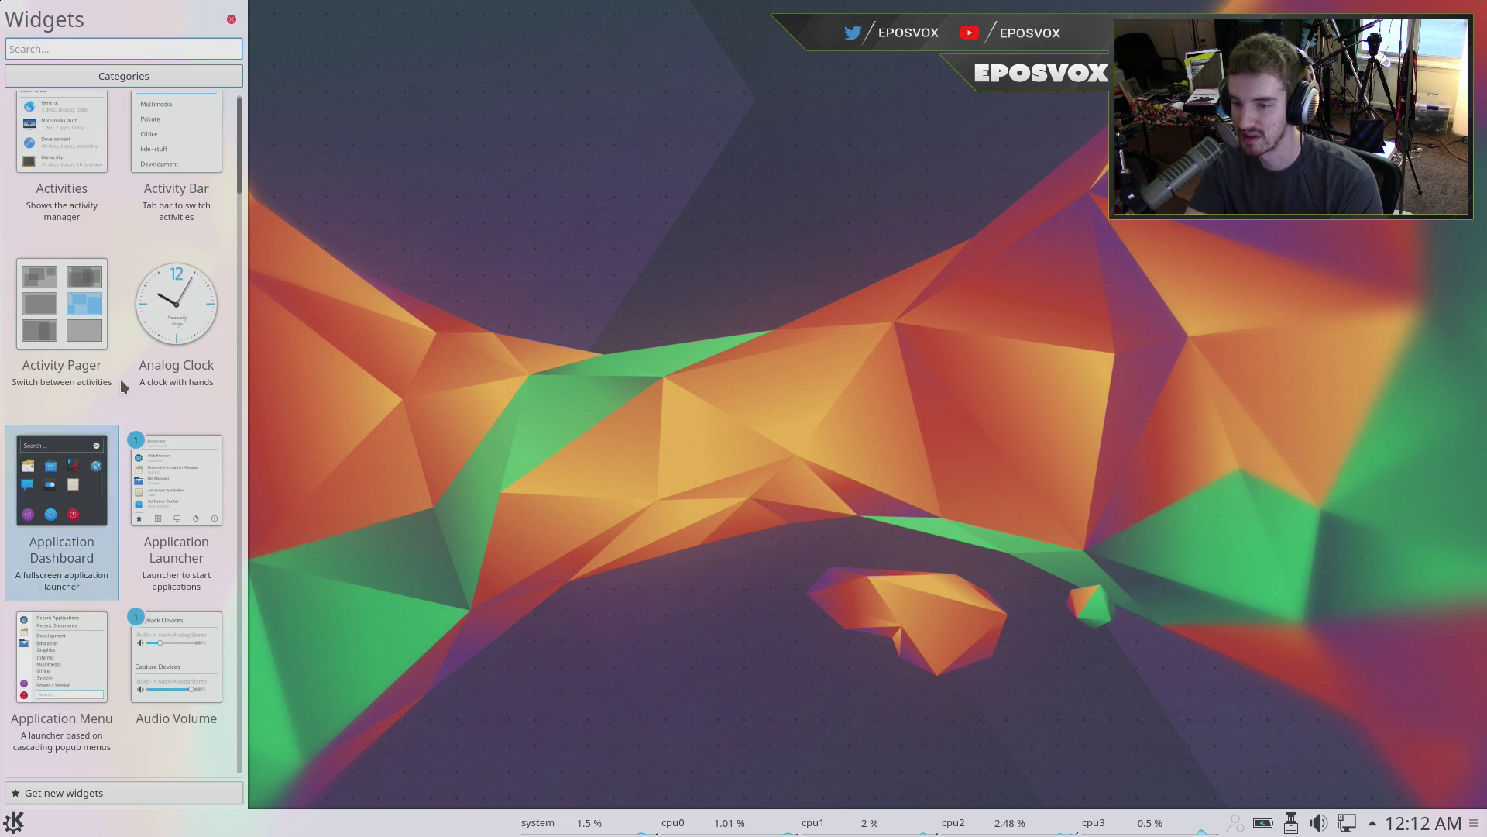
scroll(99, 370, "up", 1)
left_click_drag(194, 361, 1028, 151)
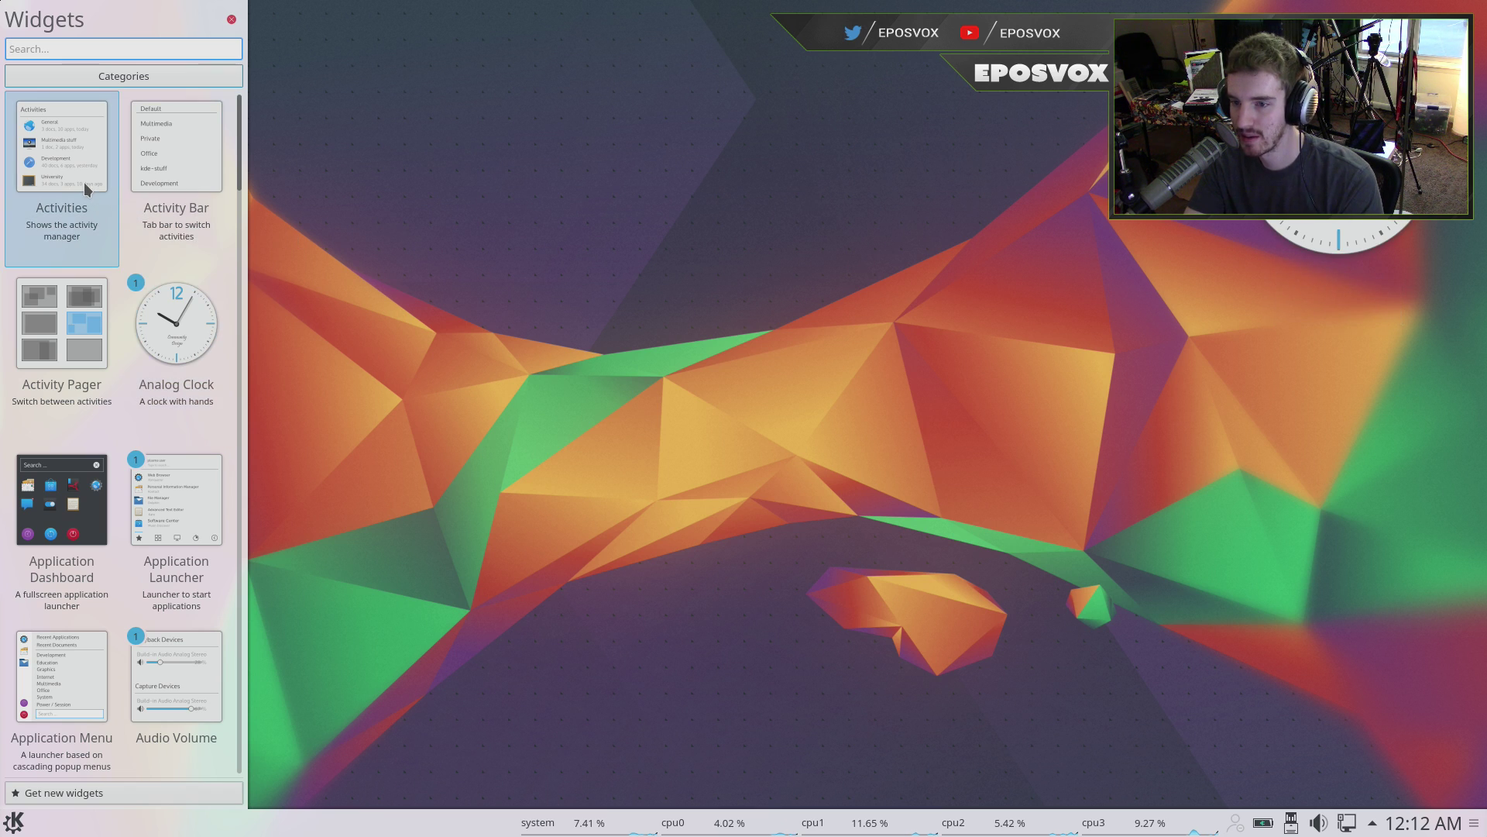
- Add an Application Dashboard widget to the desktop, open its fullscreen menu, and close it
scroll(107, 376, "down", 2)
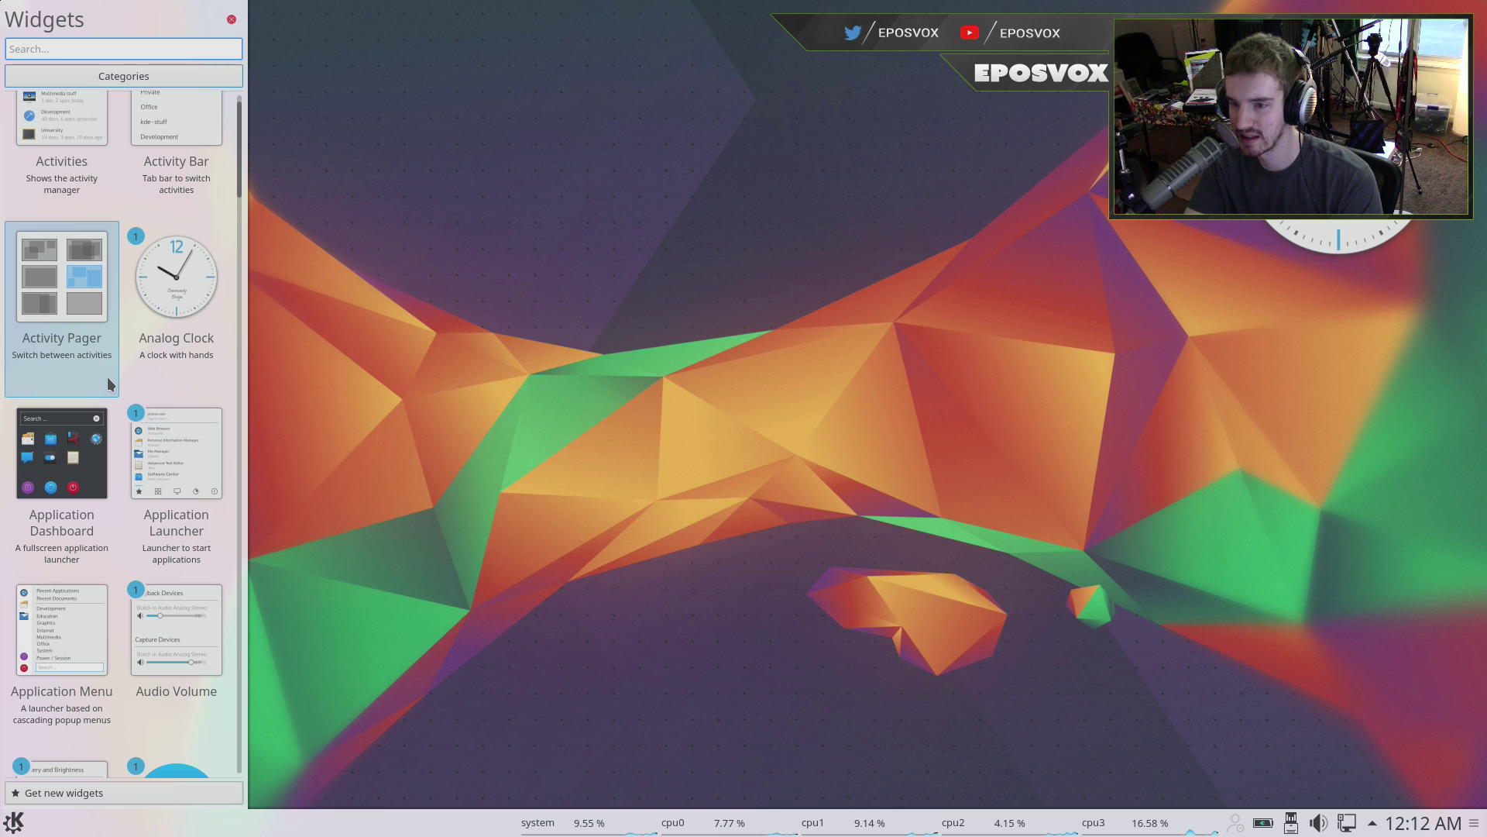
scroll(110, 381, "down", 1)
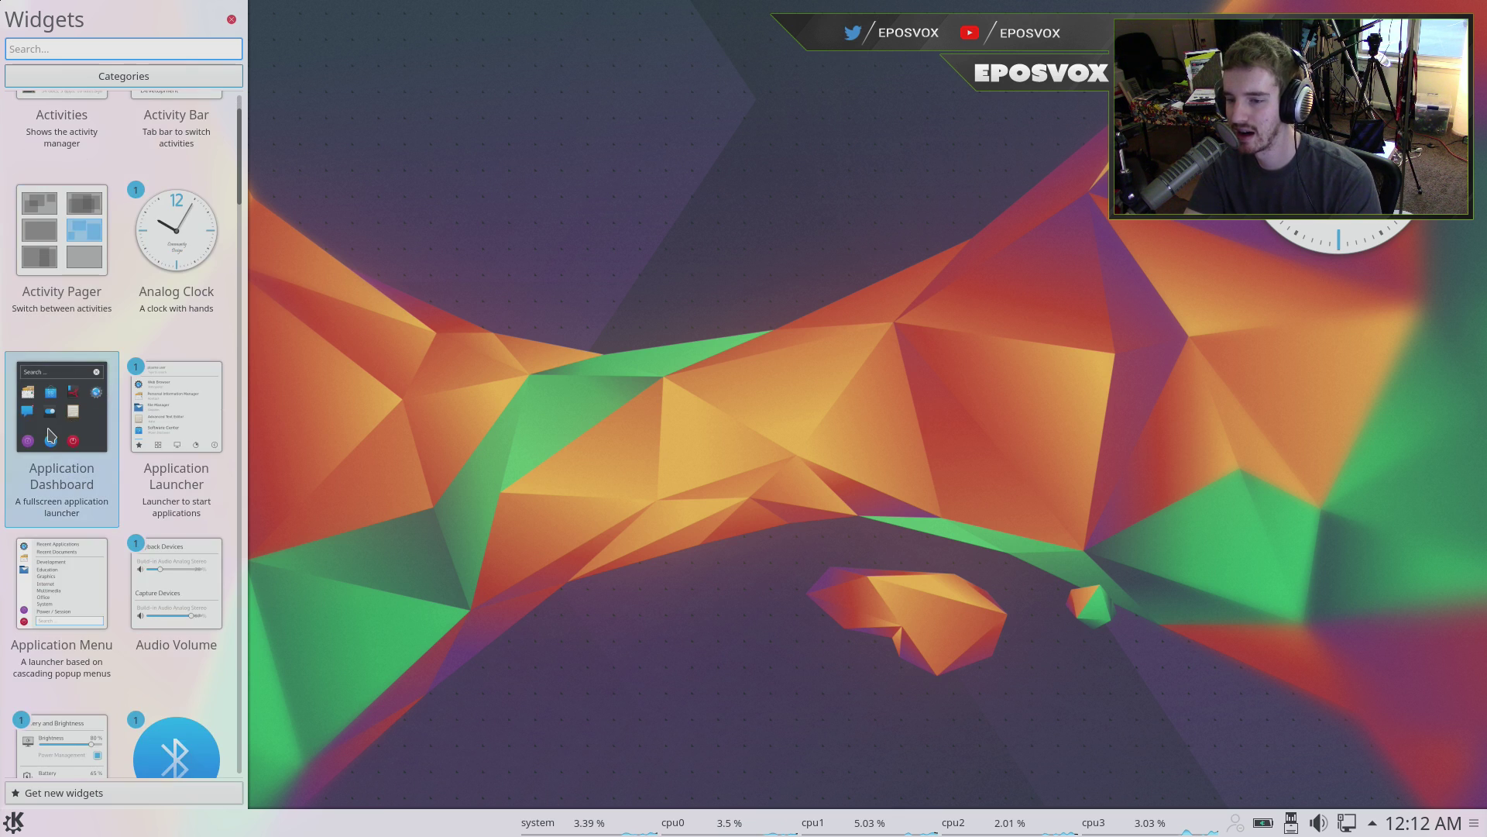
left_click_drag(48, 436, 946, 102)
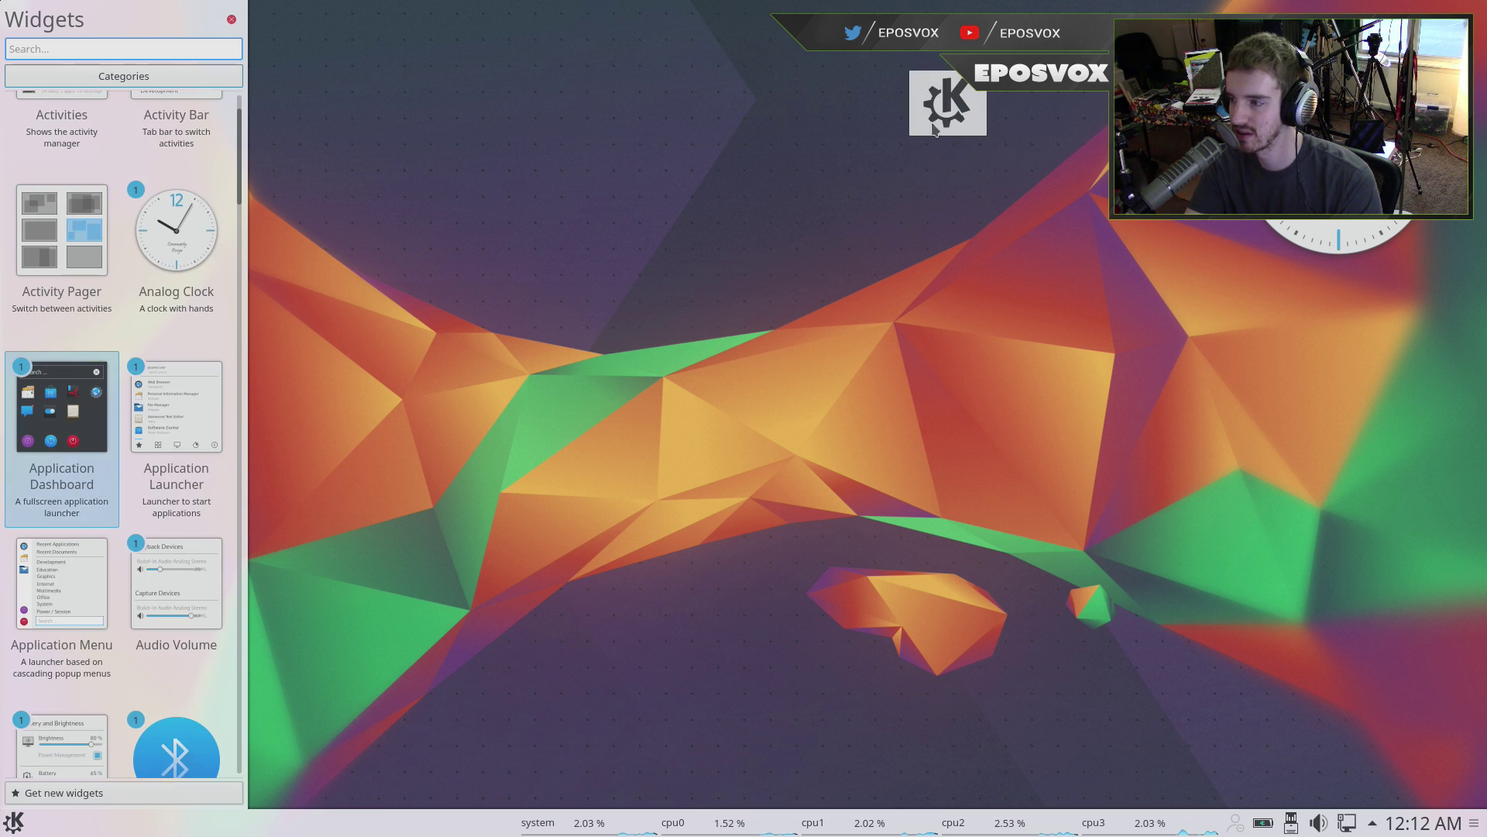
left_click(950, 101)
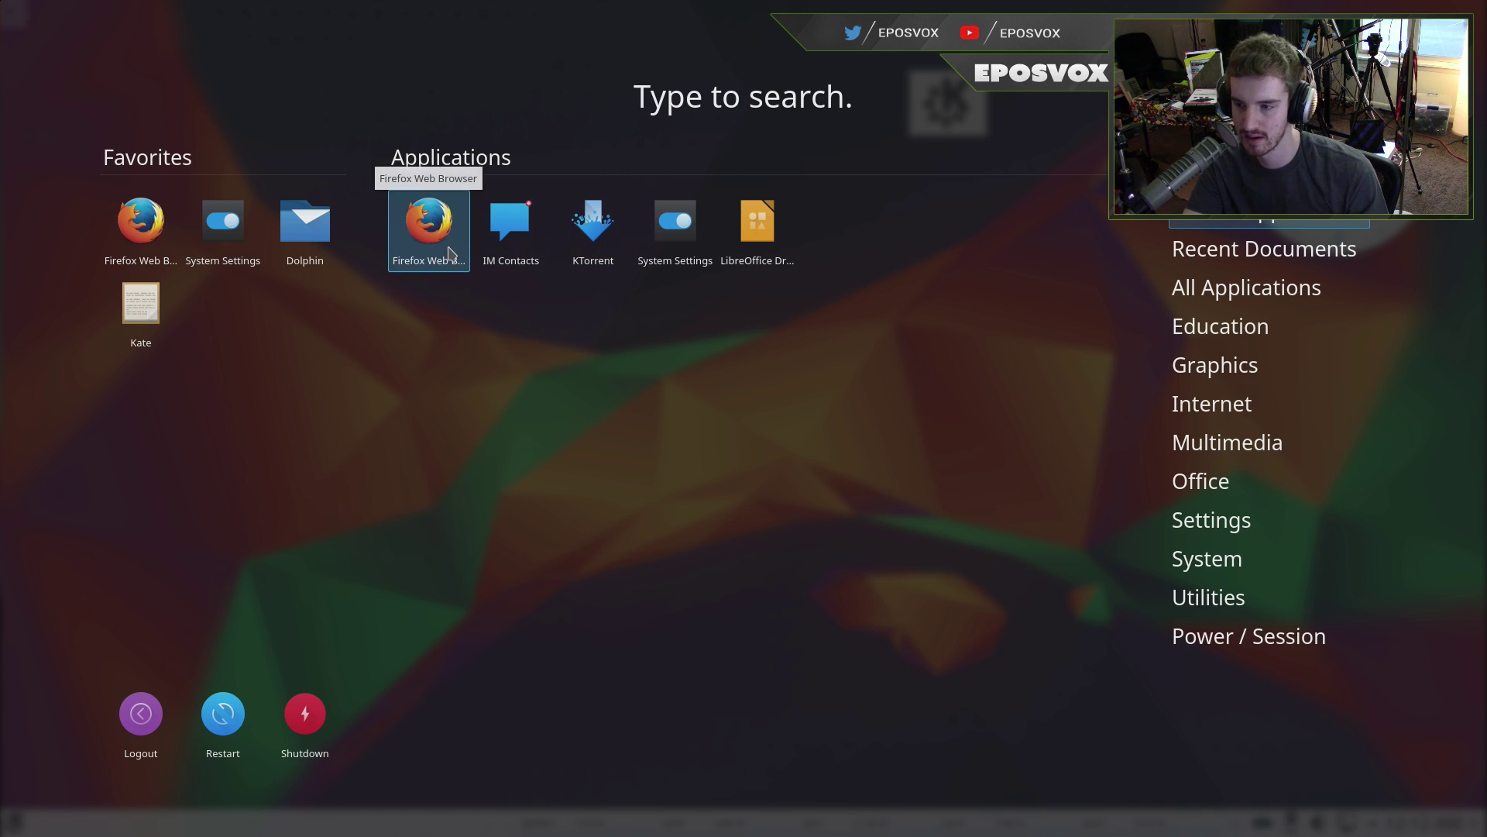
mouse_move(1271, 255)
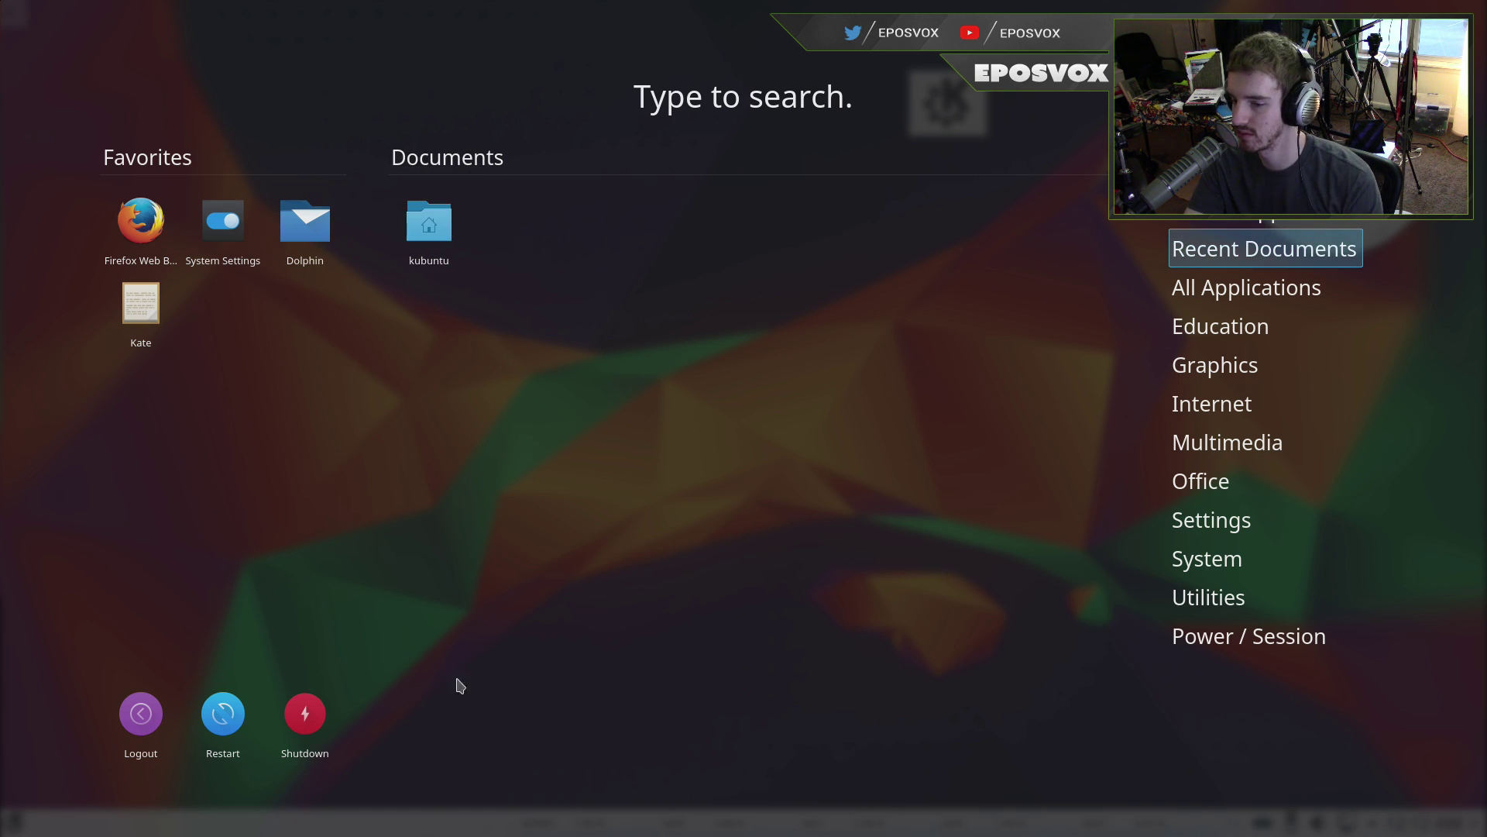
left_click(954, 164)
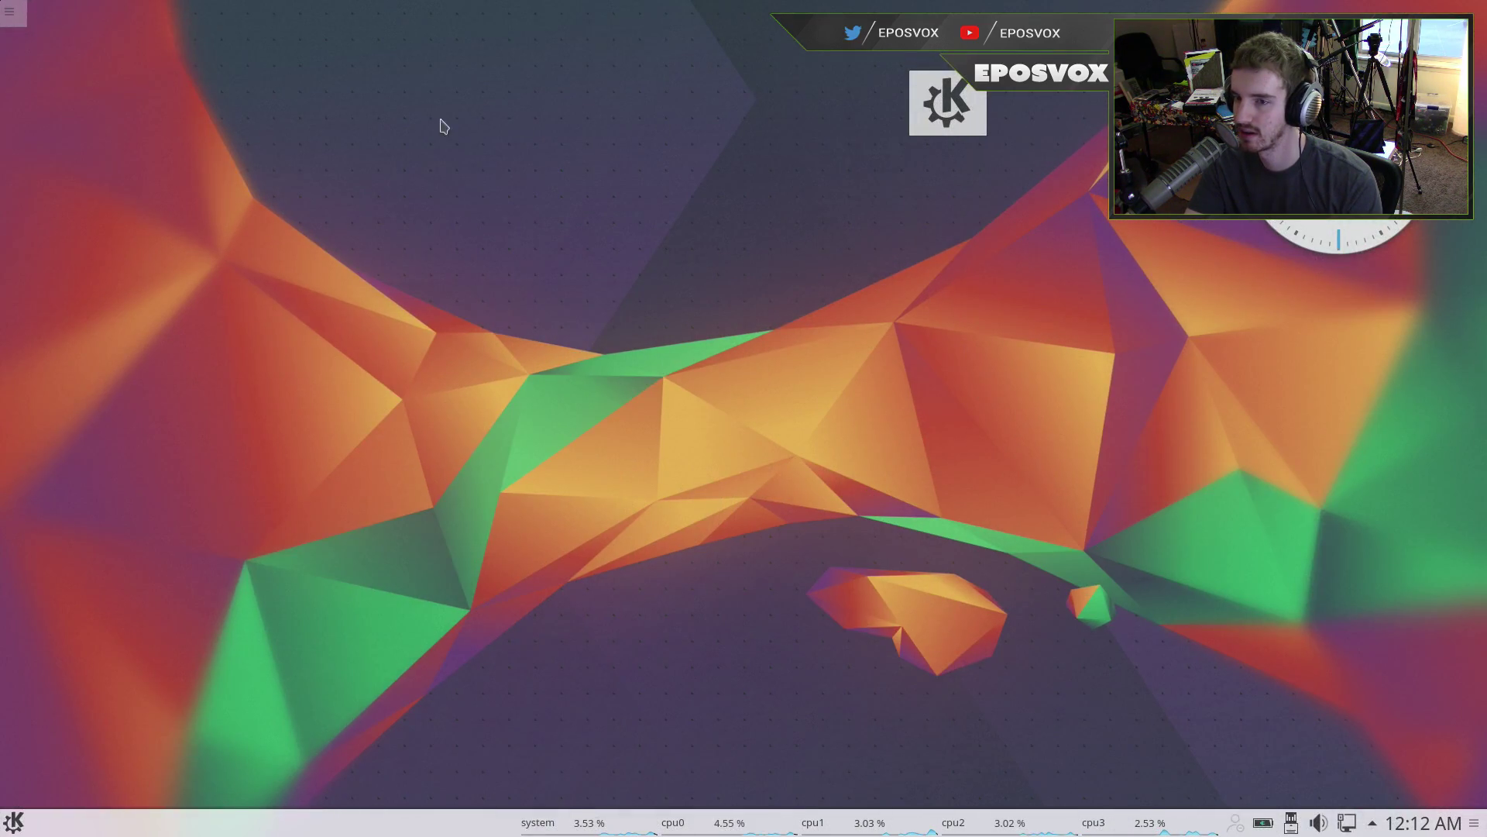
- Add Calculator and Calendar widgets to the desktop
left_click(11, 11)
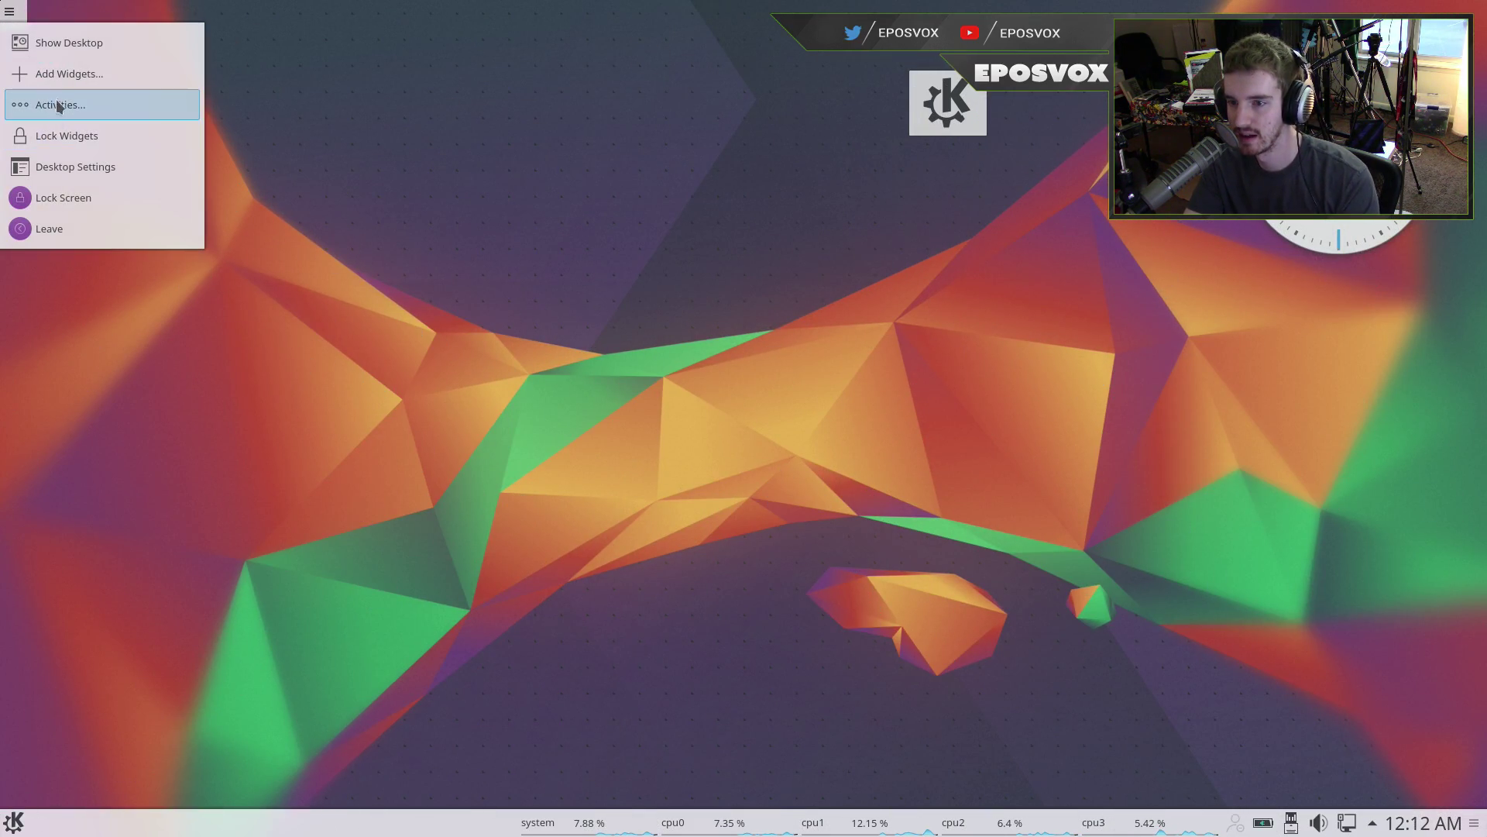
left_click(57, 104)
scroll(99, 307, "down", 3)
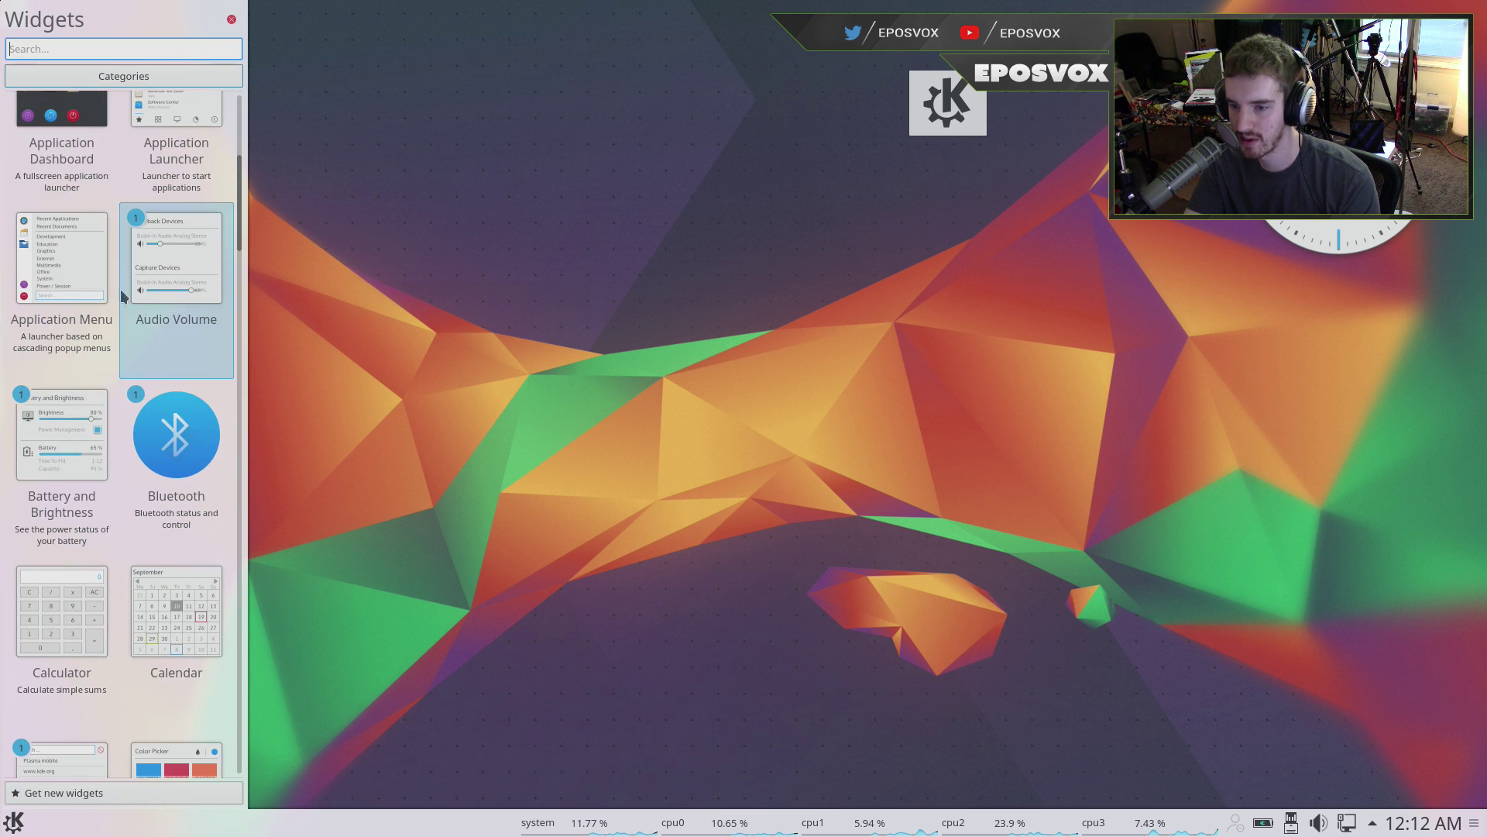
scroll(96, 435, "down", 3)
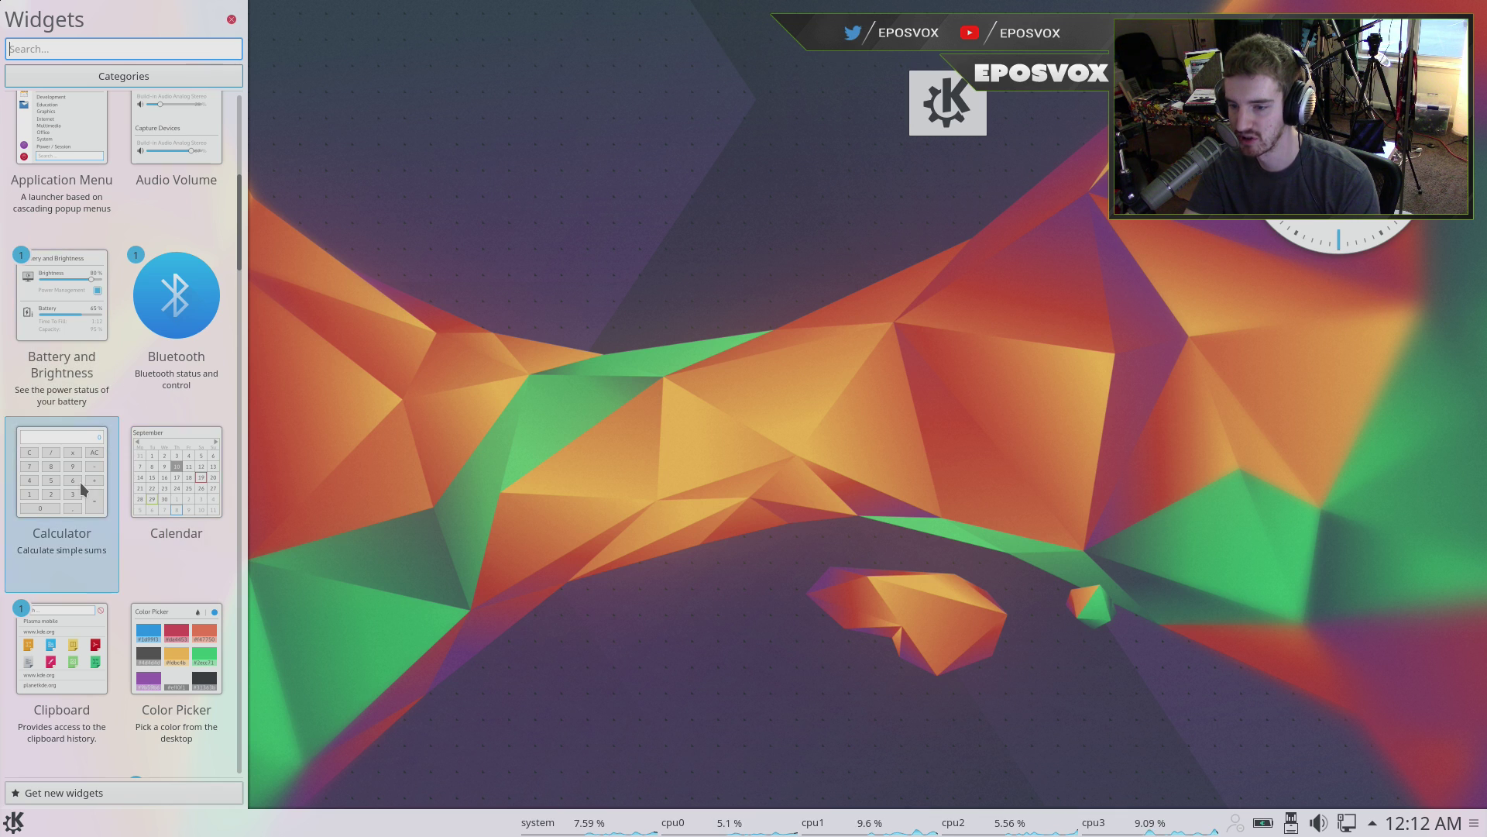
left_click_drag(80, 488, 733, 193)
left_click_drag(177, 473, 926, 362)
- Try the calculator with 8 + and open then close the calendar popup
left_click(735, 195)
left_click(694, 338)
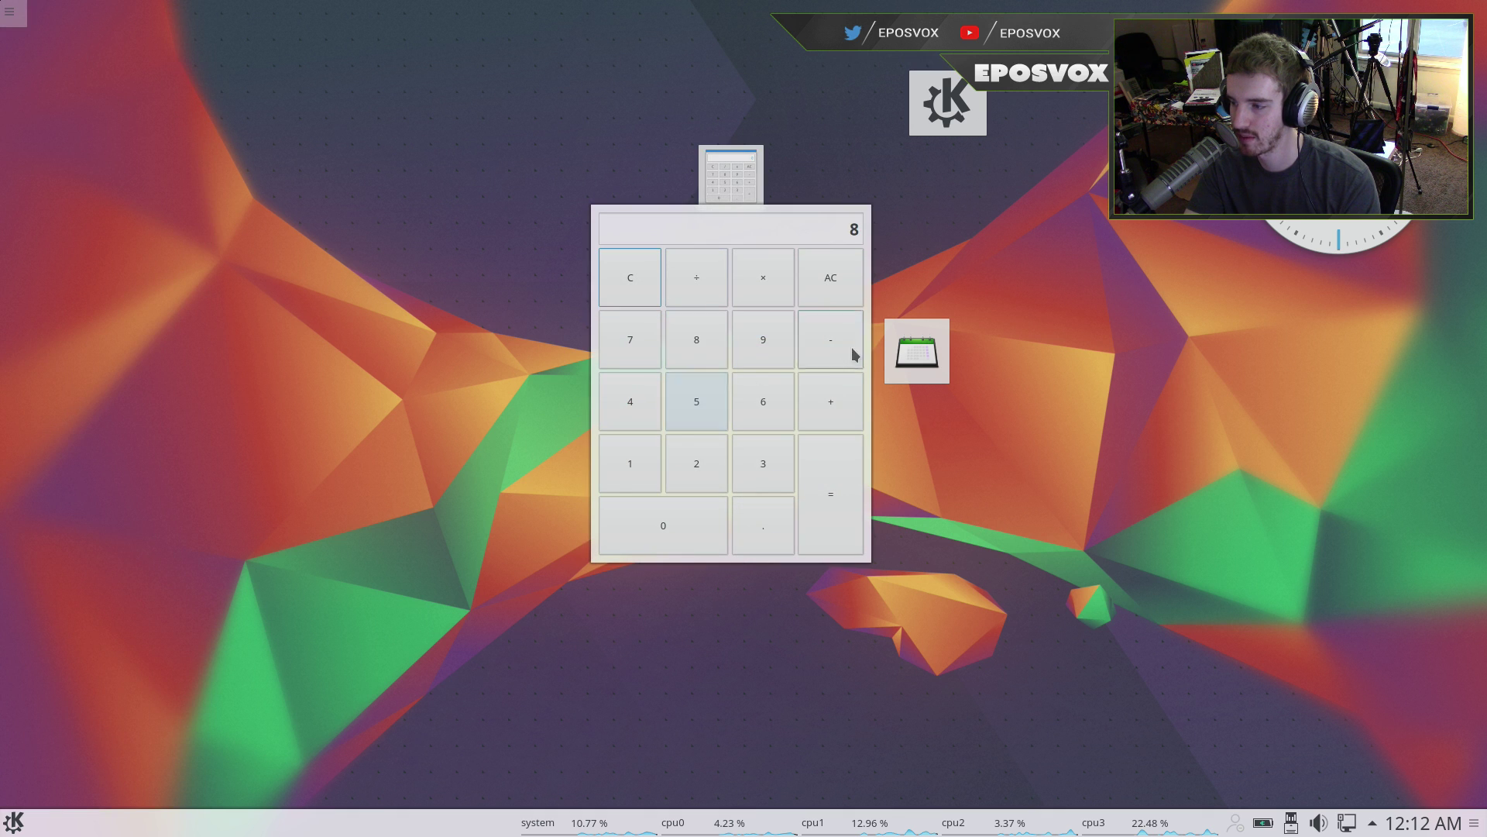
left_click(861, 375)
left_click(917, 352)
left_click(455, 242)
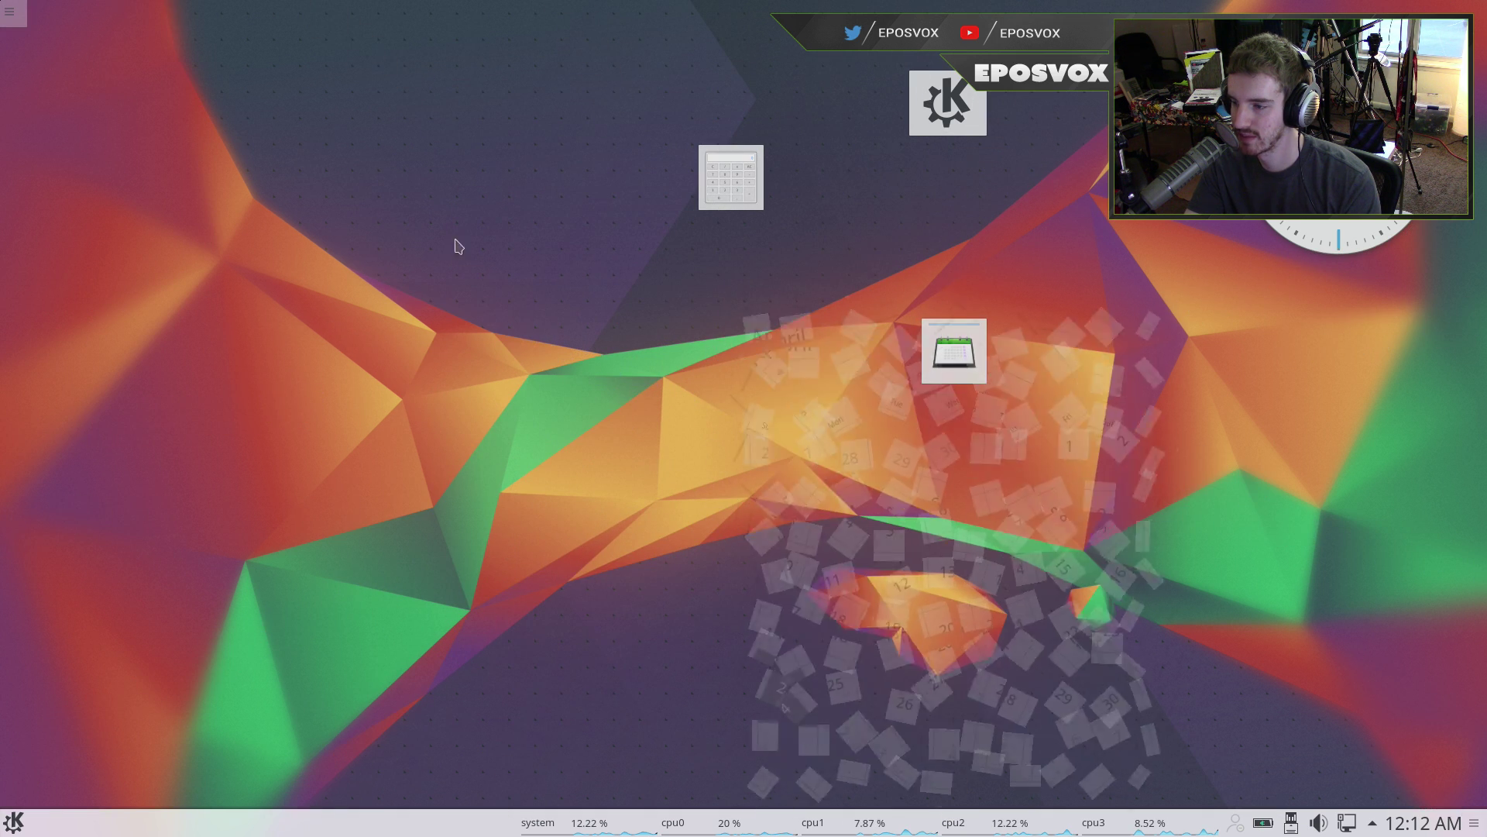
- Add Clipboard and Color Picker widgets to the desktop
left_click(9, 17)
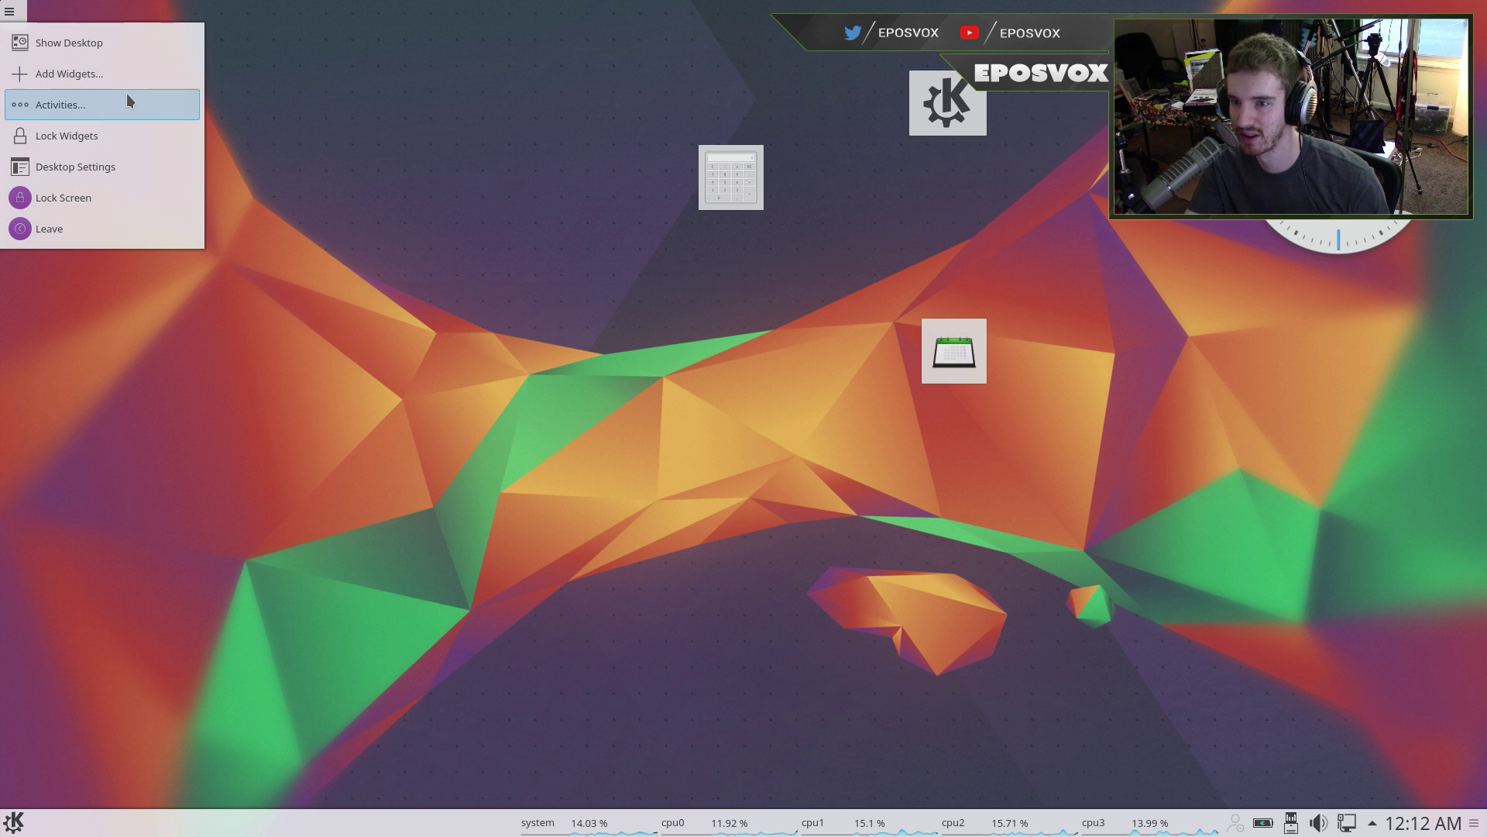
left_click(550, 321)
scroll(91, 465, "down", 5)
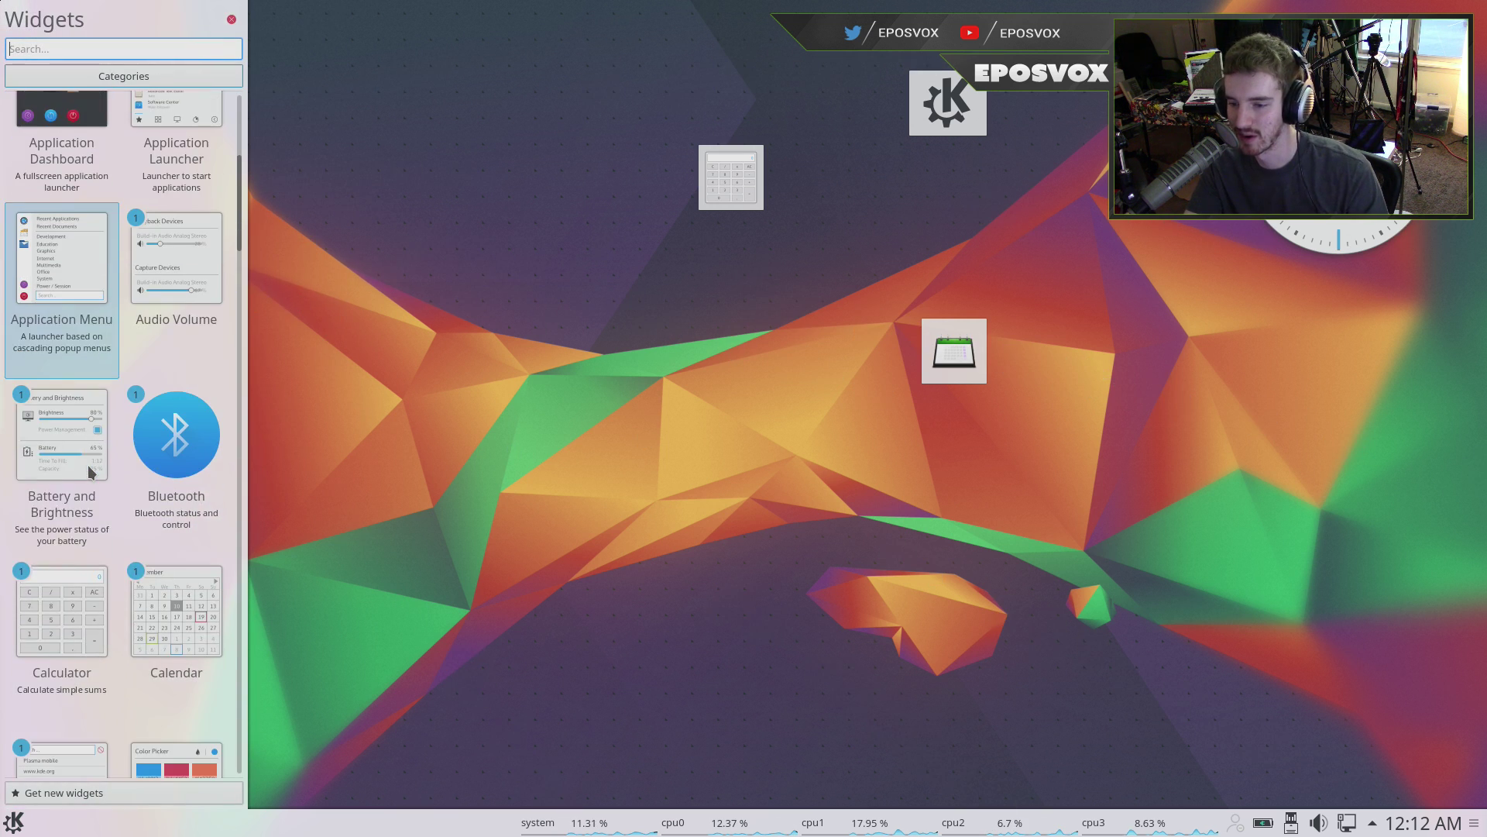
scroll(86, 487, "down", 4)
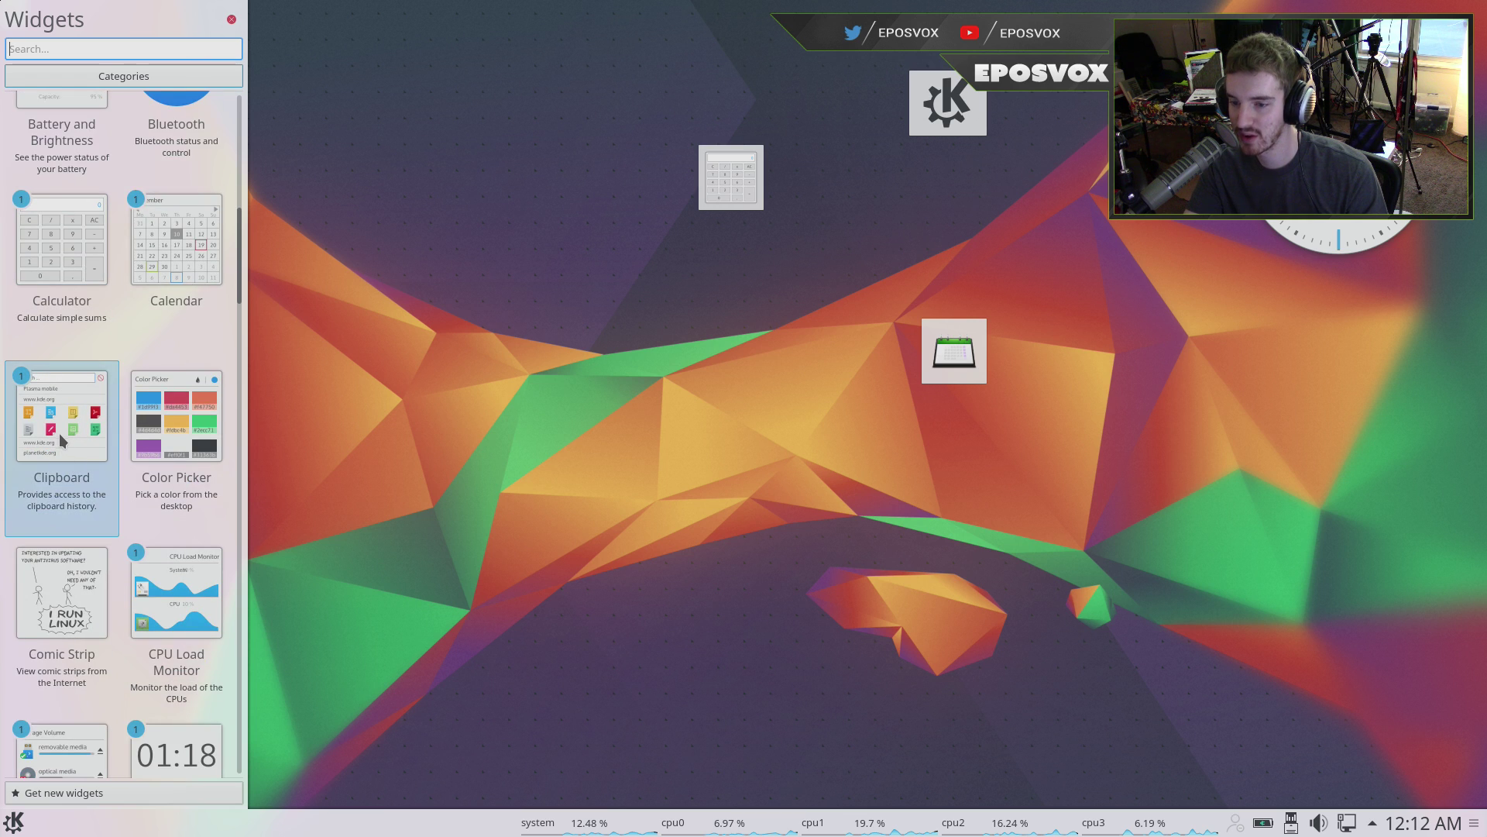
left_click_drag(59, 431, 426, 285)
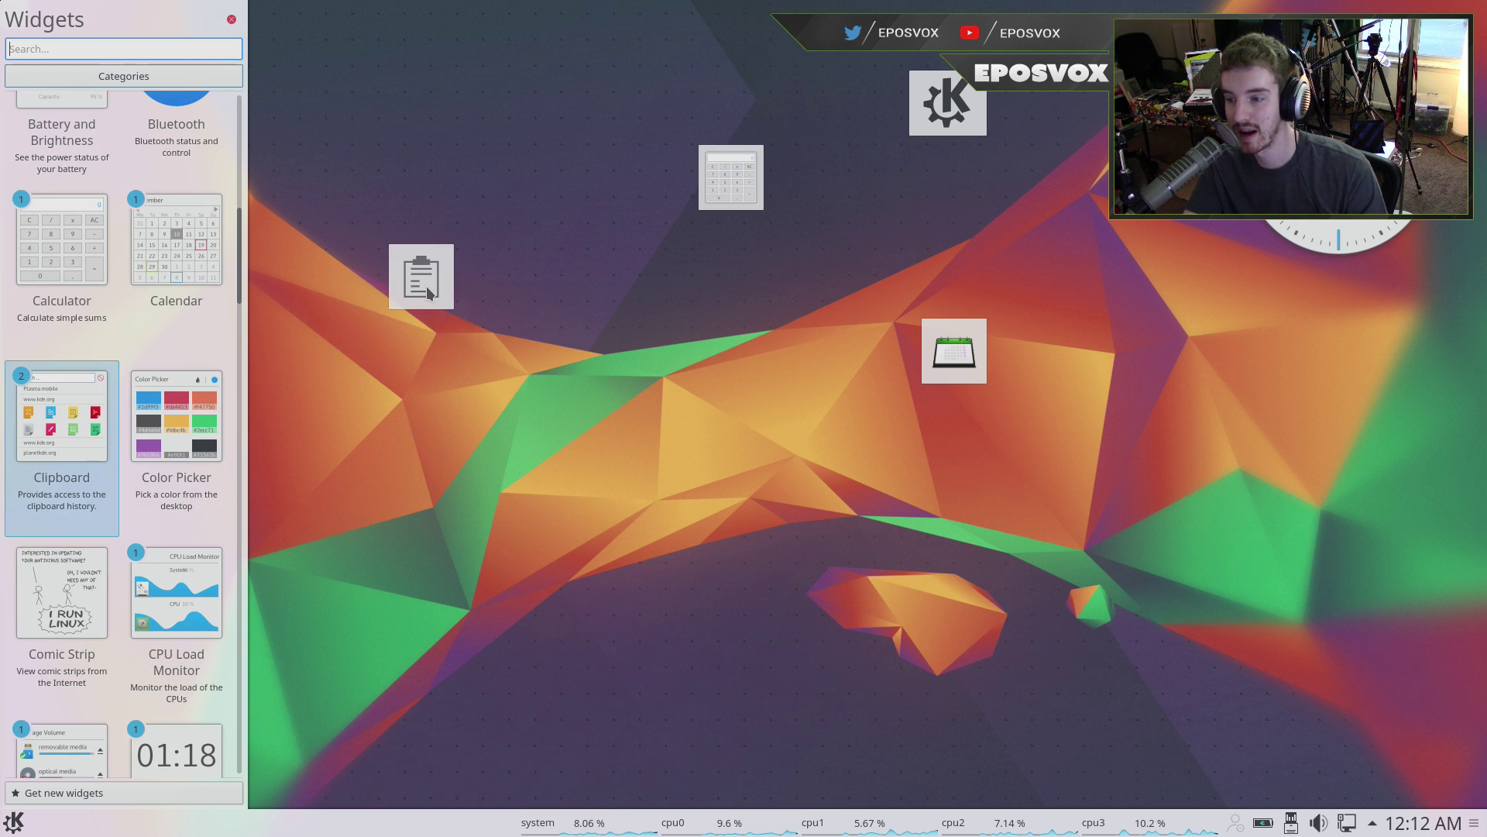
left_click_drag(183, 424, 573, 391)
left_click(470, 319)
- Open and close the clipboard history twice
left_click(421, 276)
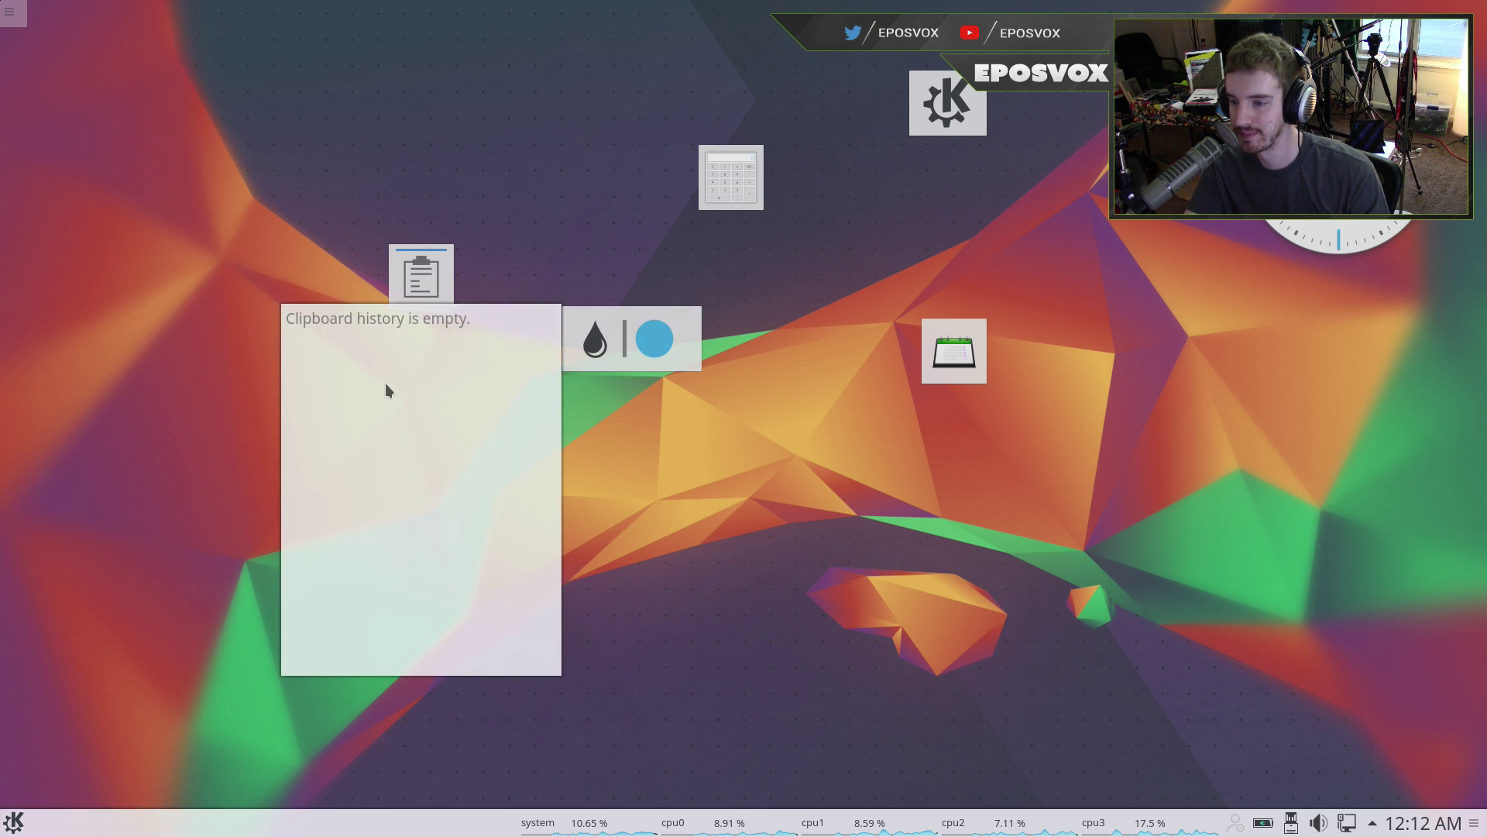
left_click(434, 255)
left_click(422, 271)
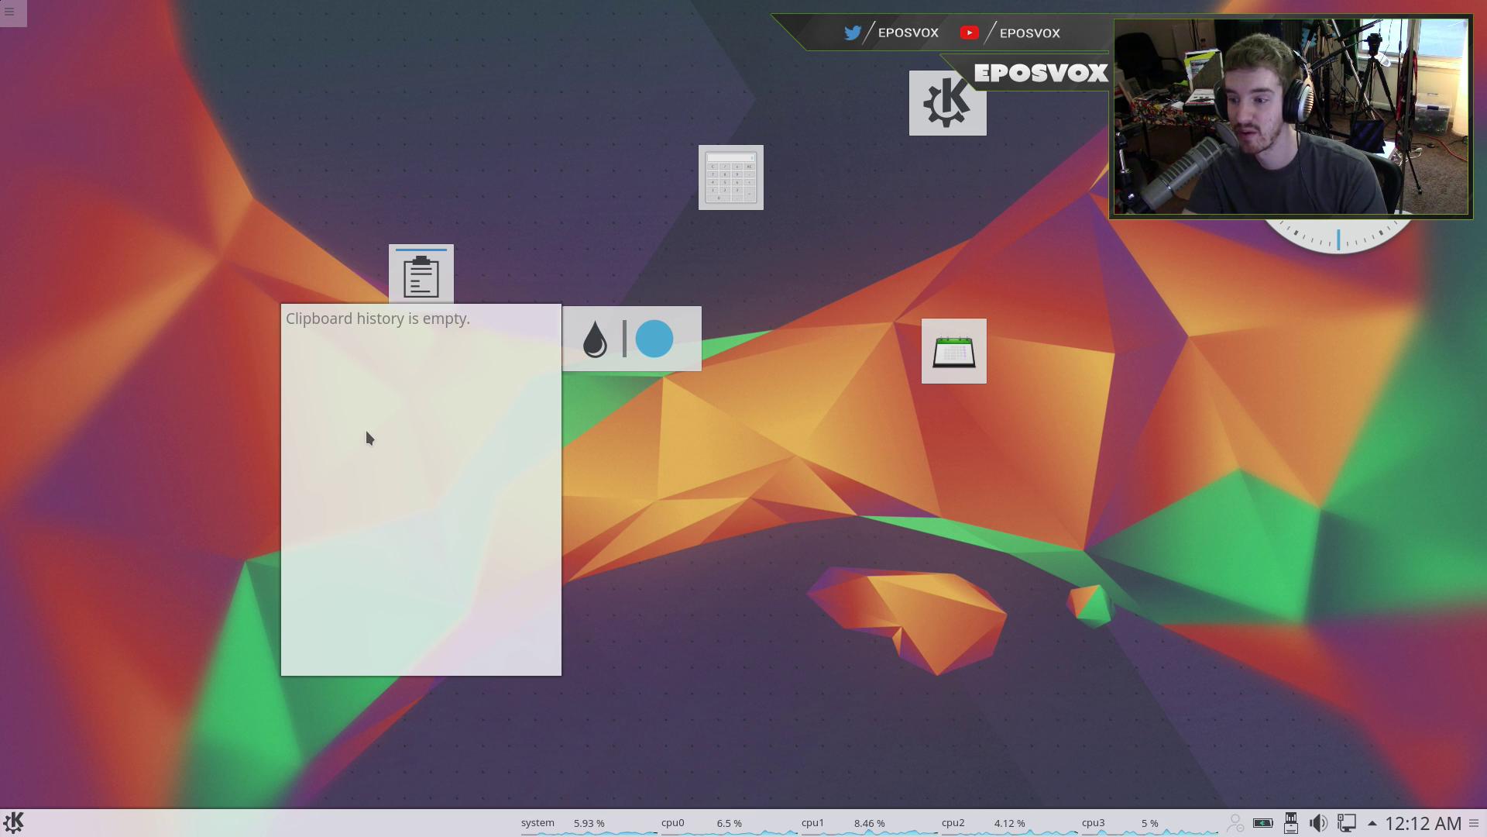
left_click(502, 266)
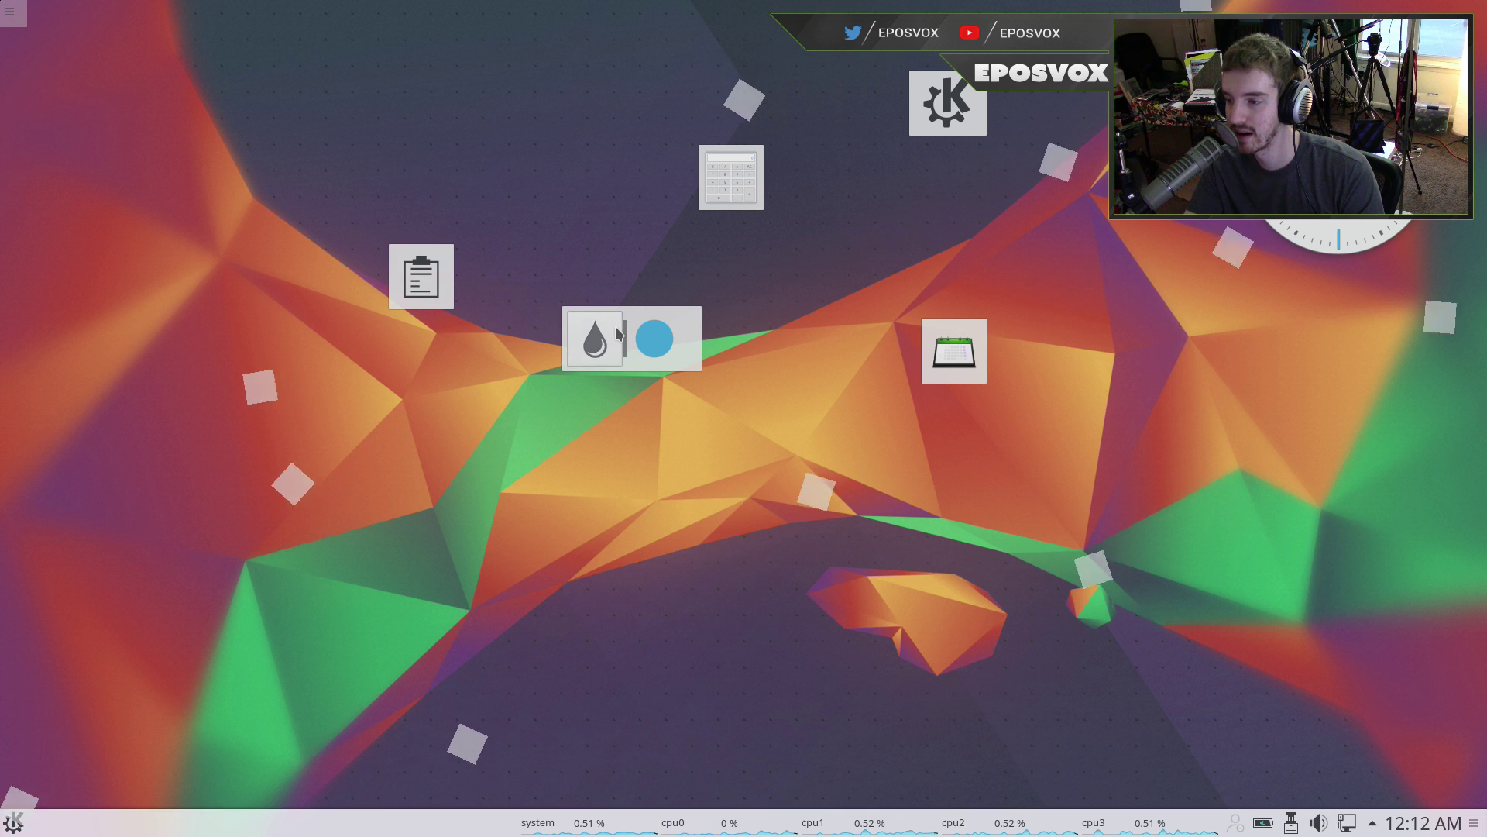
- Sample colours from the wallpaper with the picker, ending on an orange-red
left_click(625, 242)
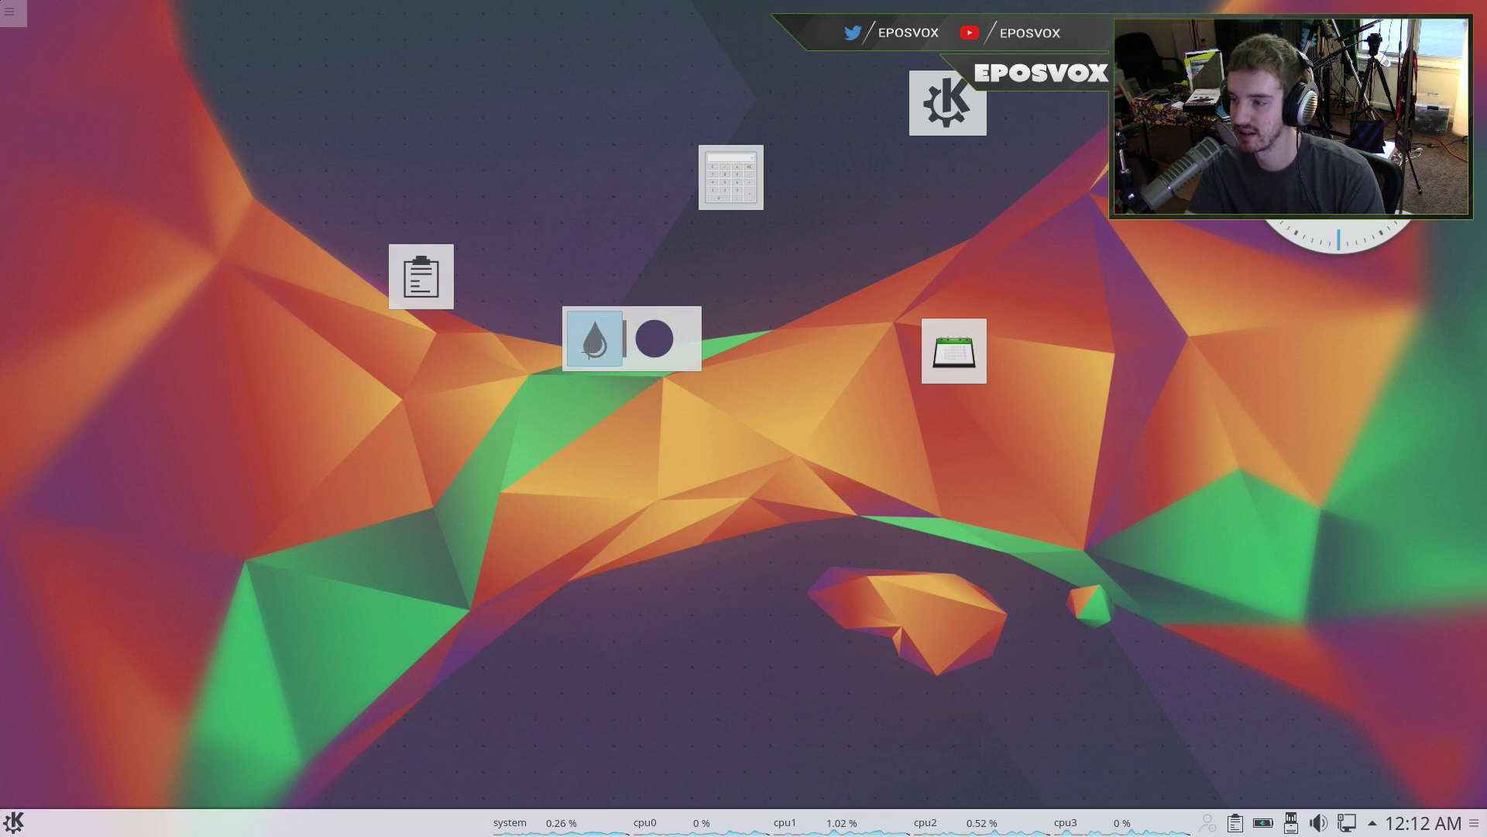
left_click(856, 261)
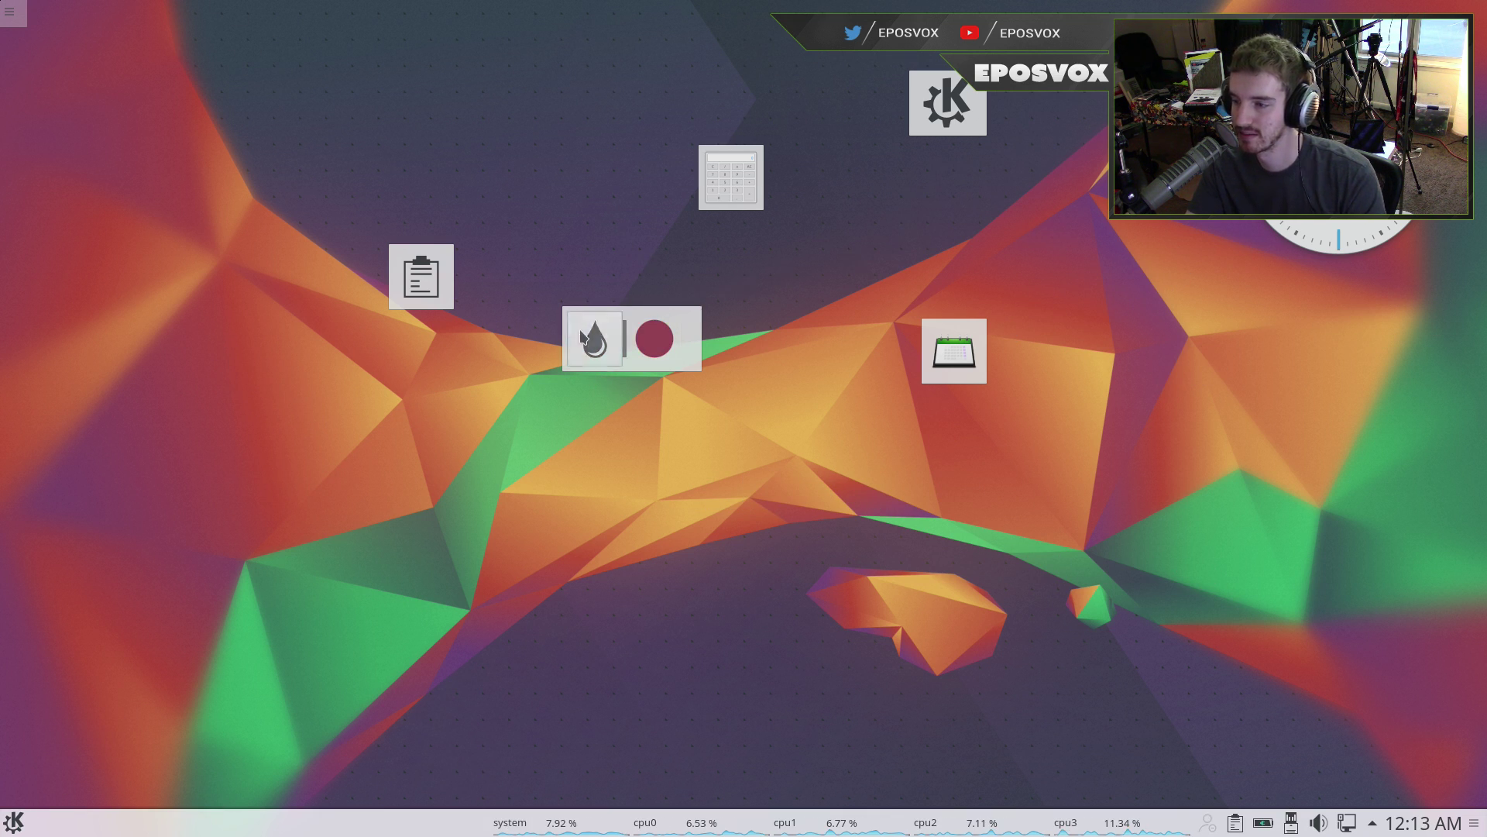
left_click(583, 339)
left_click(1063, 331)
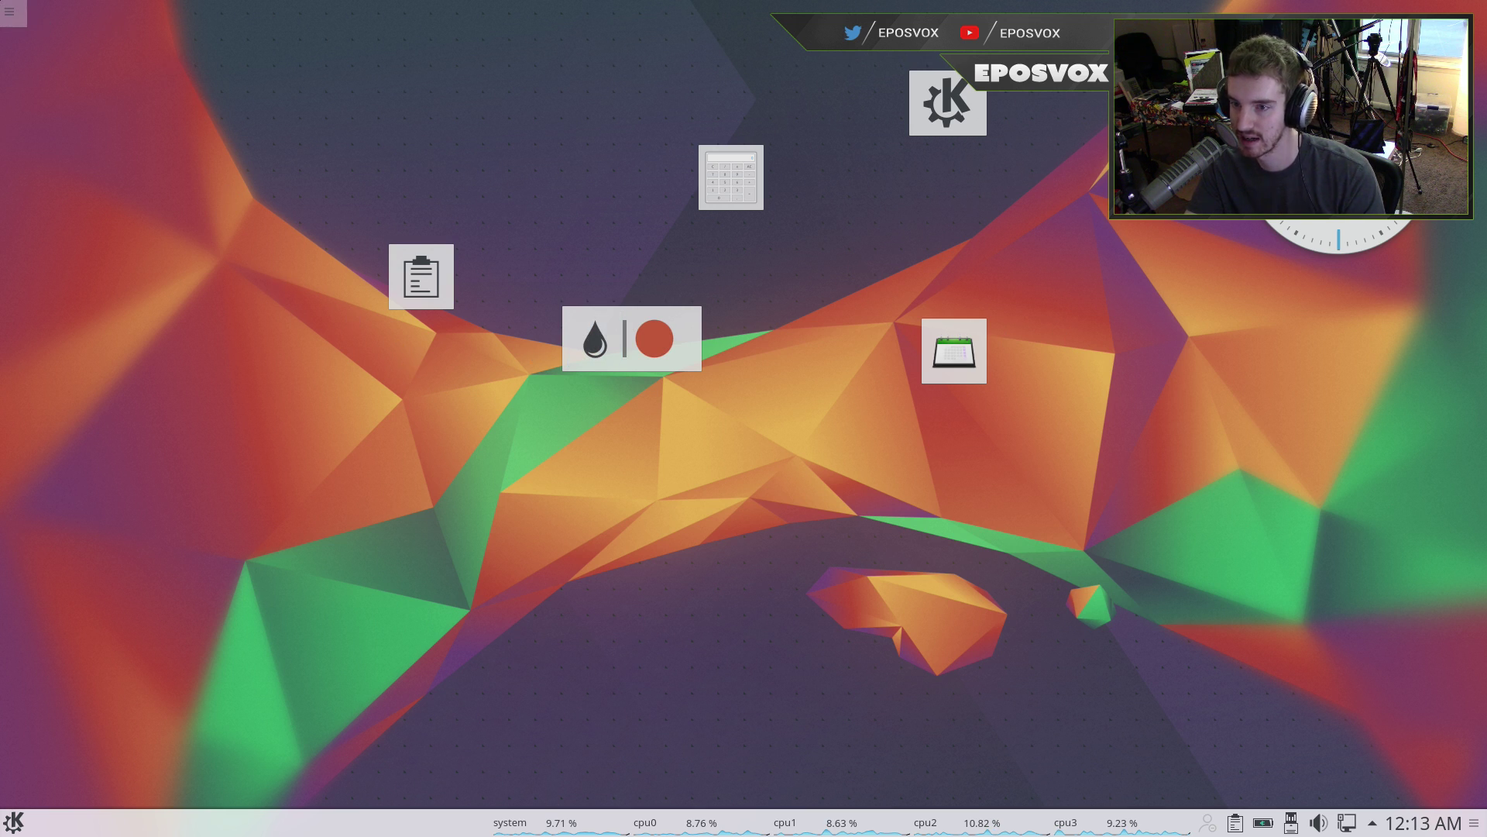
left_click(10, 11)
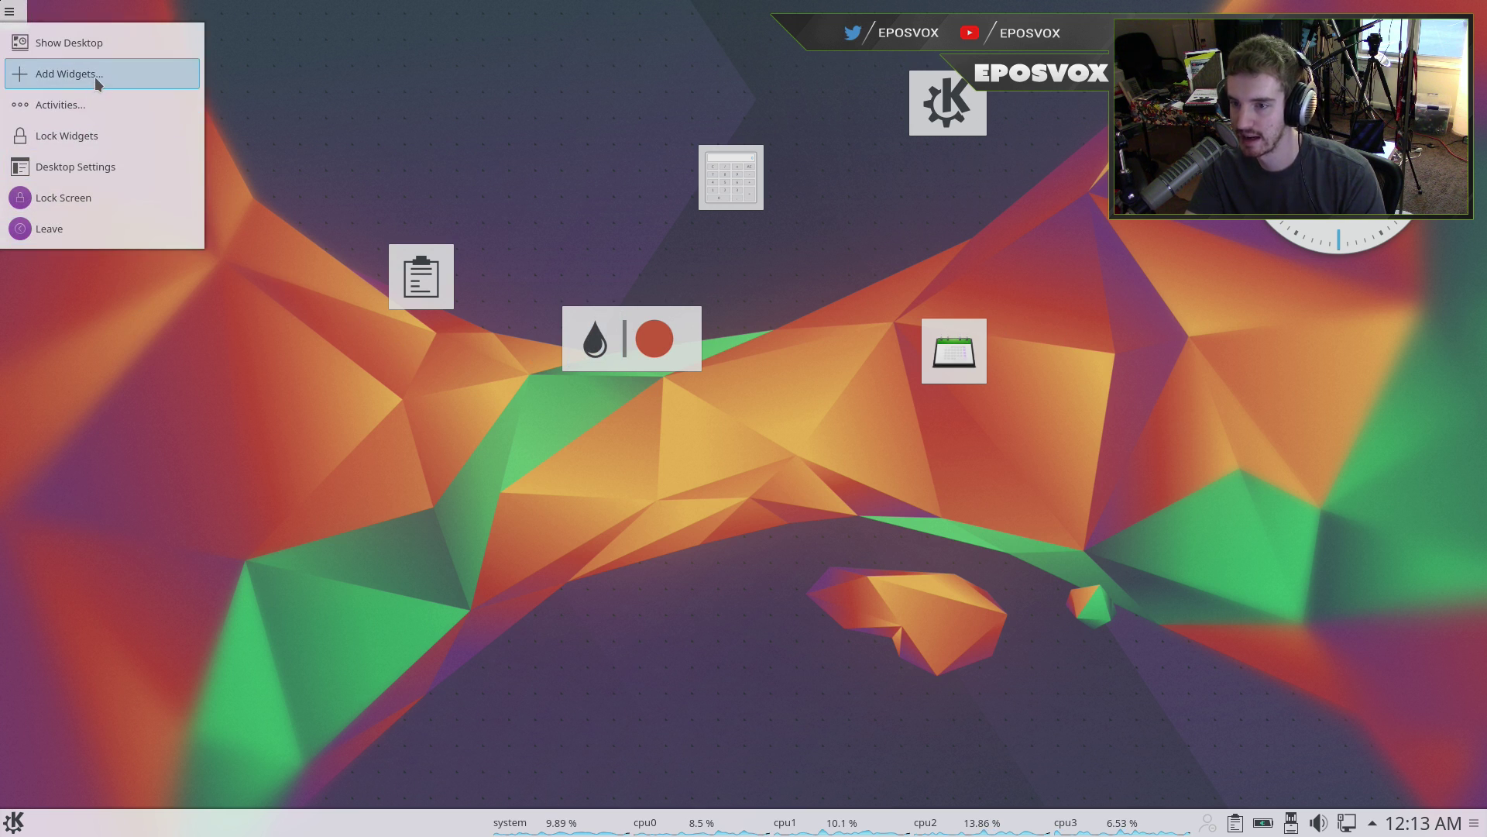
- Add a Device Notifier widget to the desktop and open its popup
left_click(99, 74)
scroll(147, 434, "down", 10)
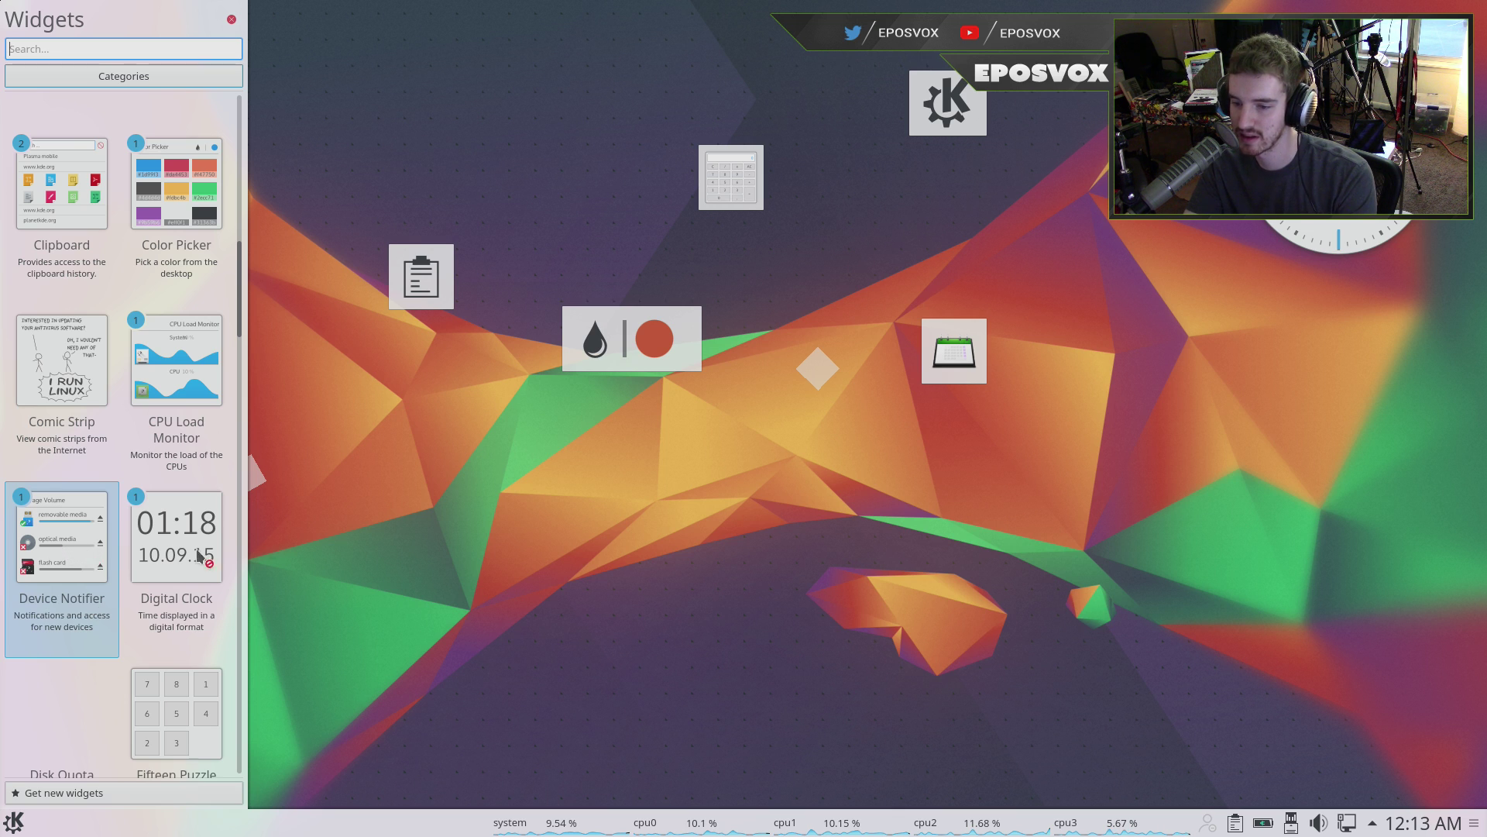
left_click_drag(199, 555, 1272, 400)
left_click(1273, 400)
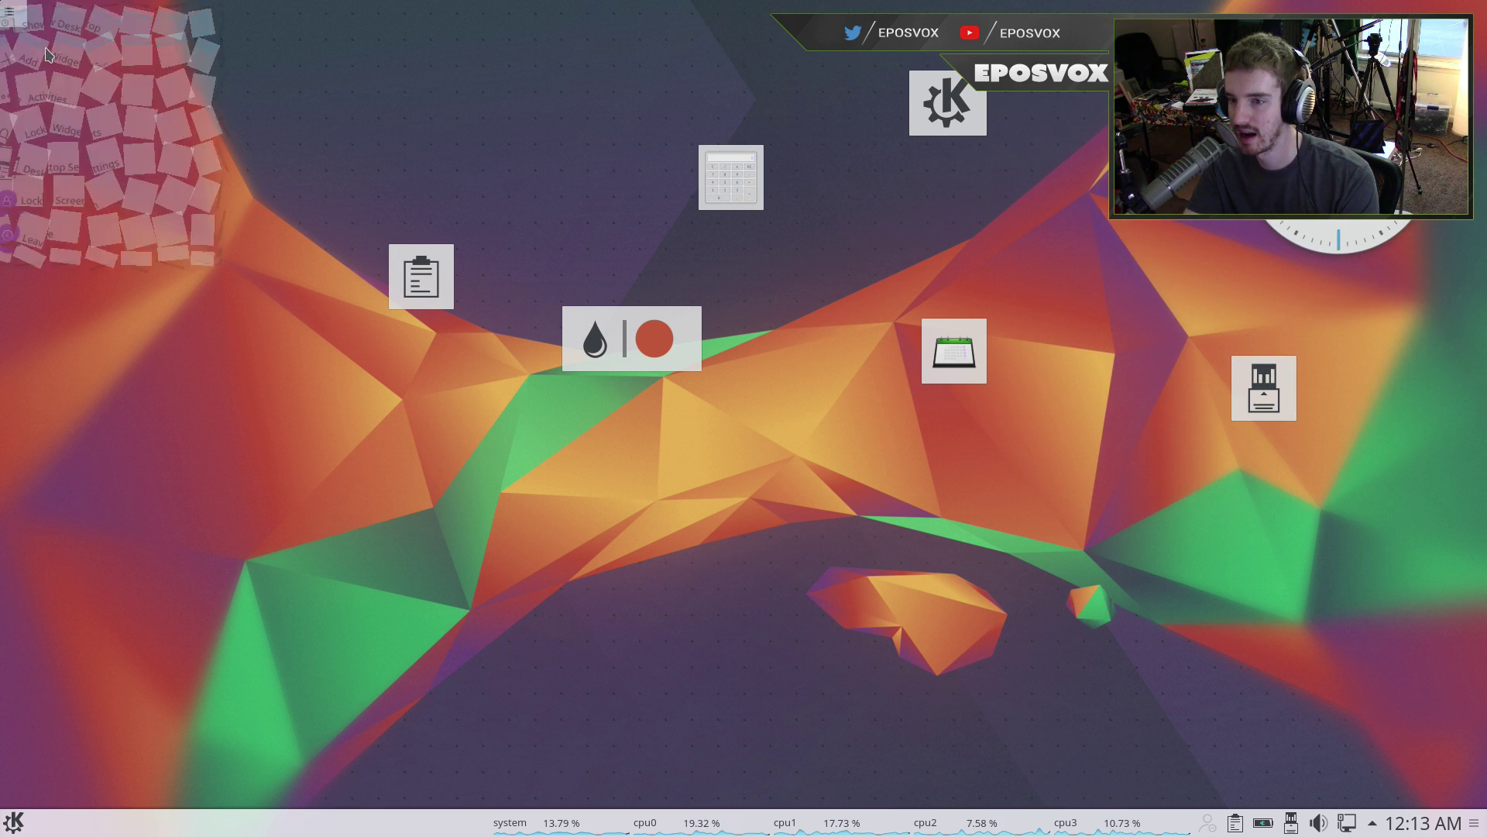
- Reopen the widget list from the desktop options and scroll down to Notes
left_click(11, 29)
left_click(31, 68)
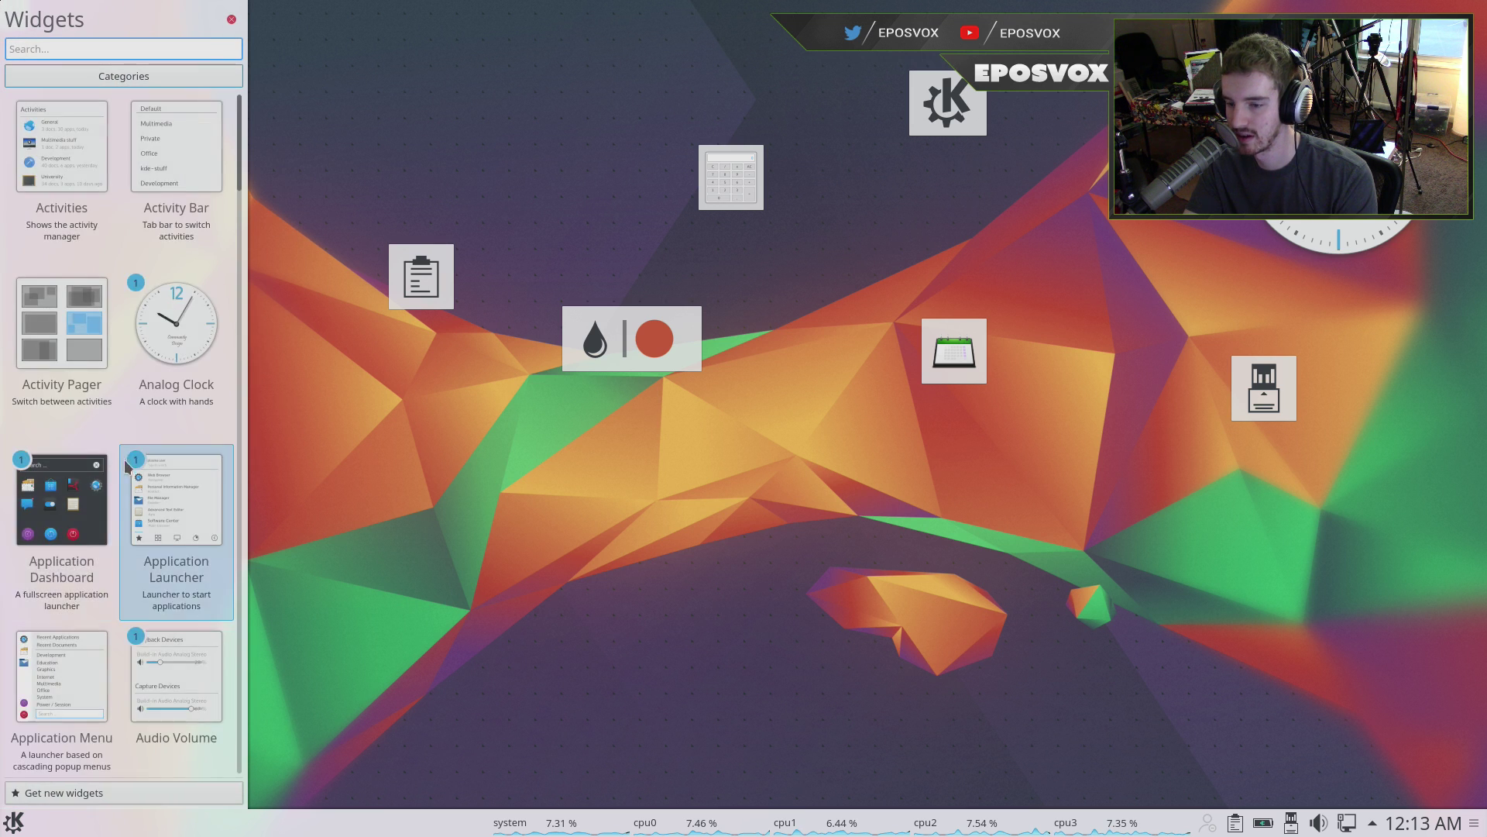
scroll(96, 613, "down", 5)
scroll(96, 612, "down", 10)
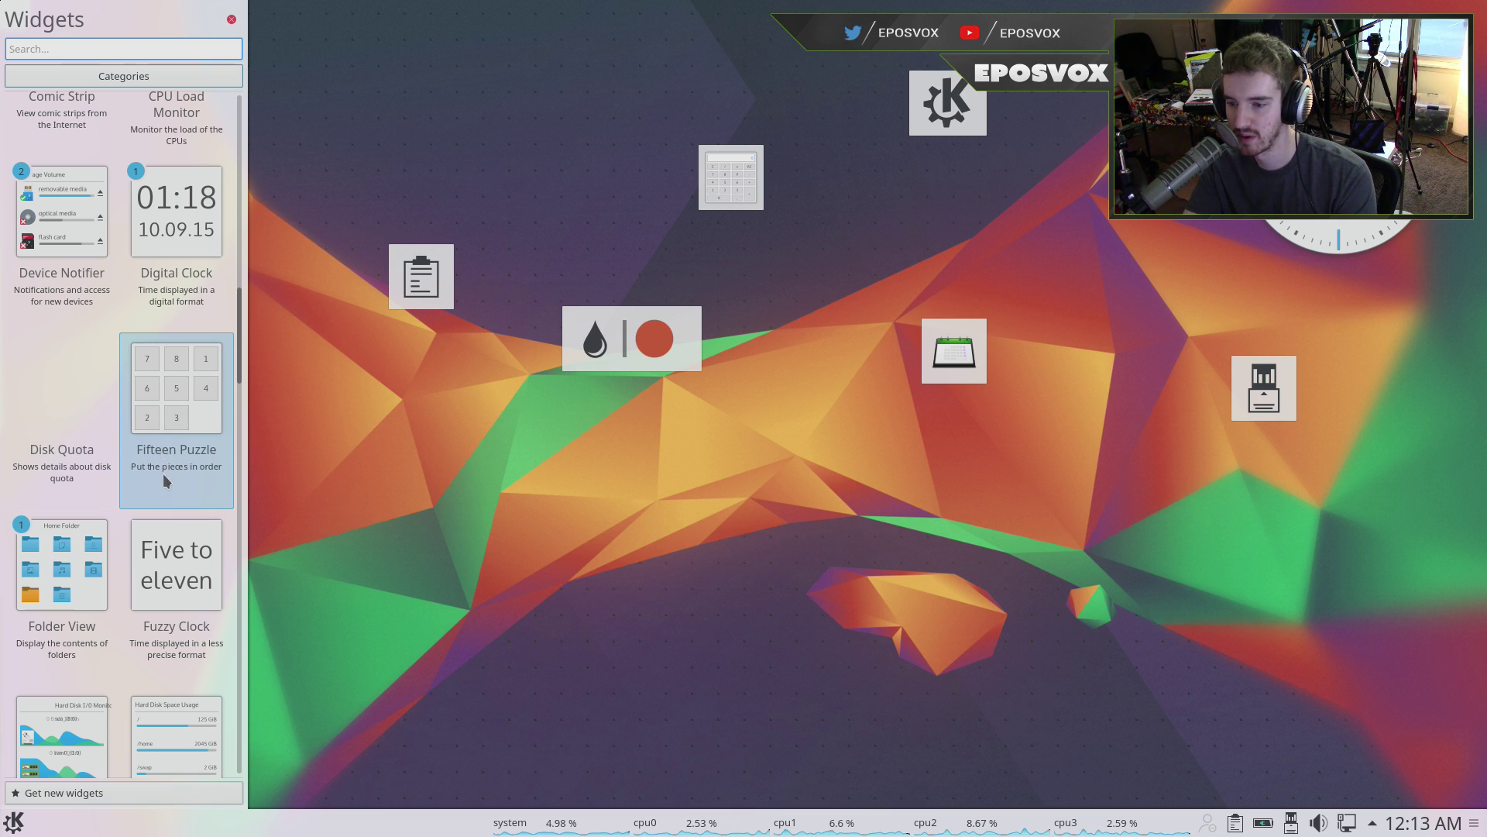
scroll(116, 496, "down", 4)
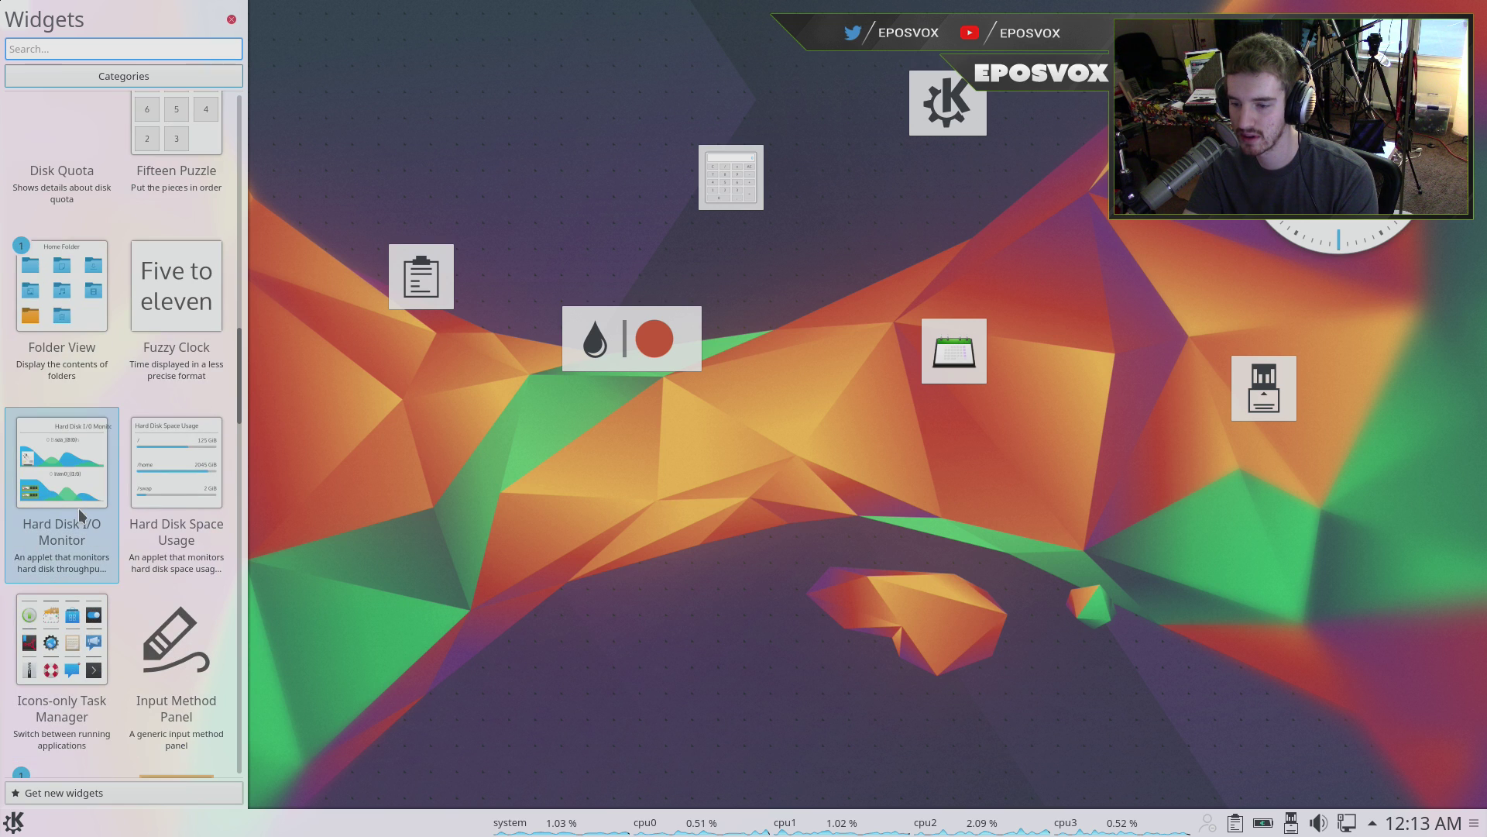
scroll(164, 528, "down", 4)
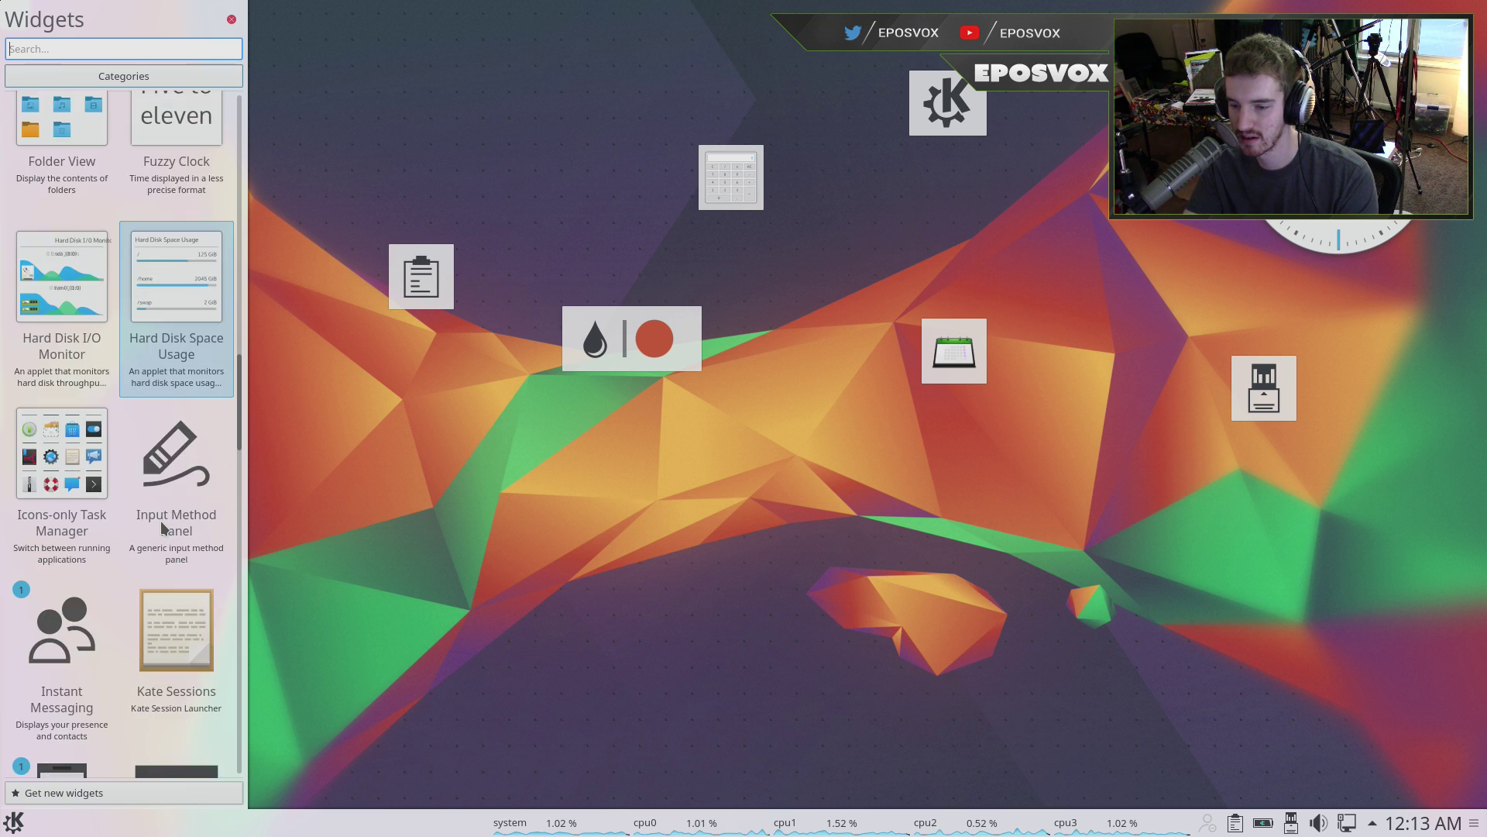
scroll(164, 528, "down", 6)
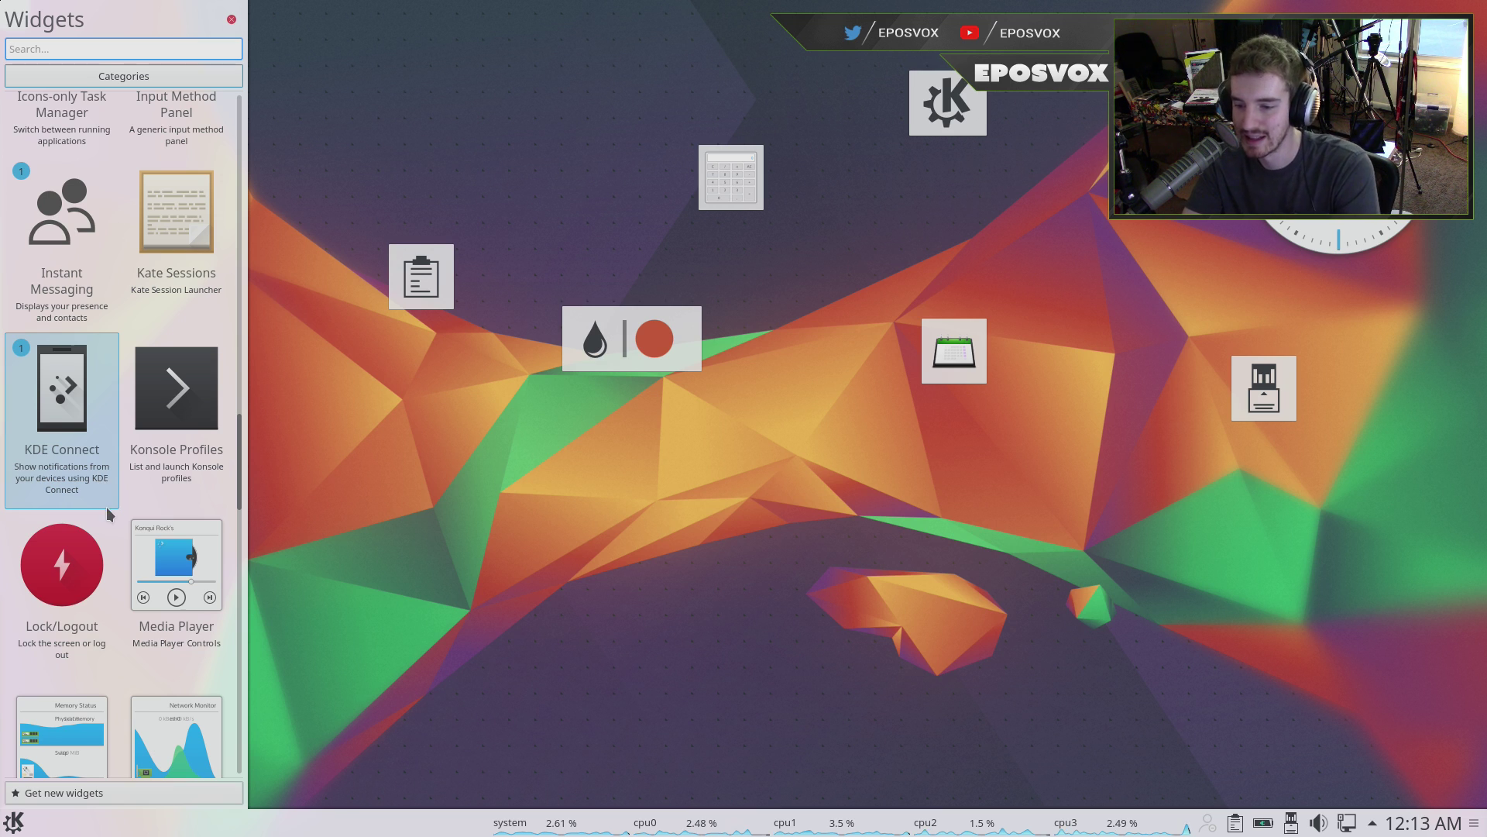
scroll(109, 508, "down", 6)
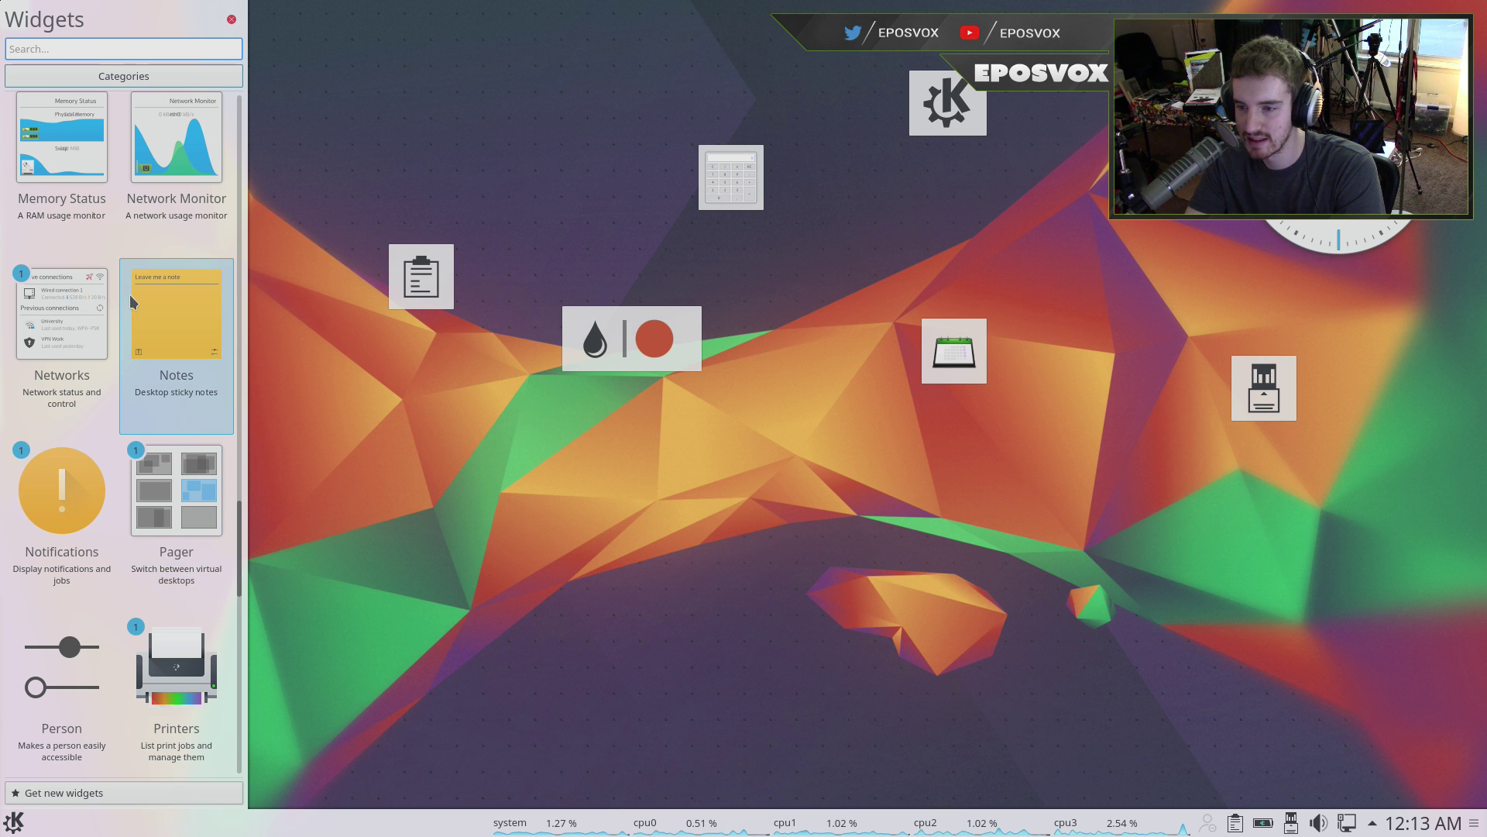
- Add a sticky note below the colour picker, type '434575r577575' in it, and select all
left_click_drag(177, 317, 583, 423)
left_click(633, 450)
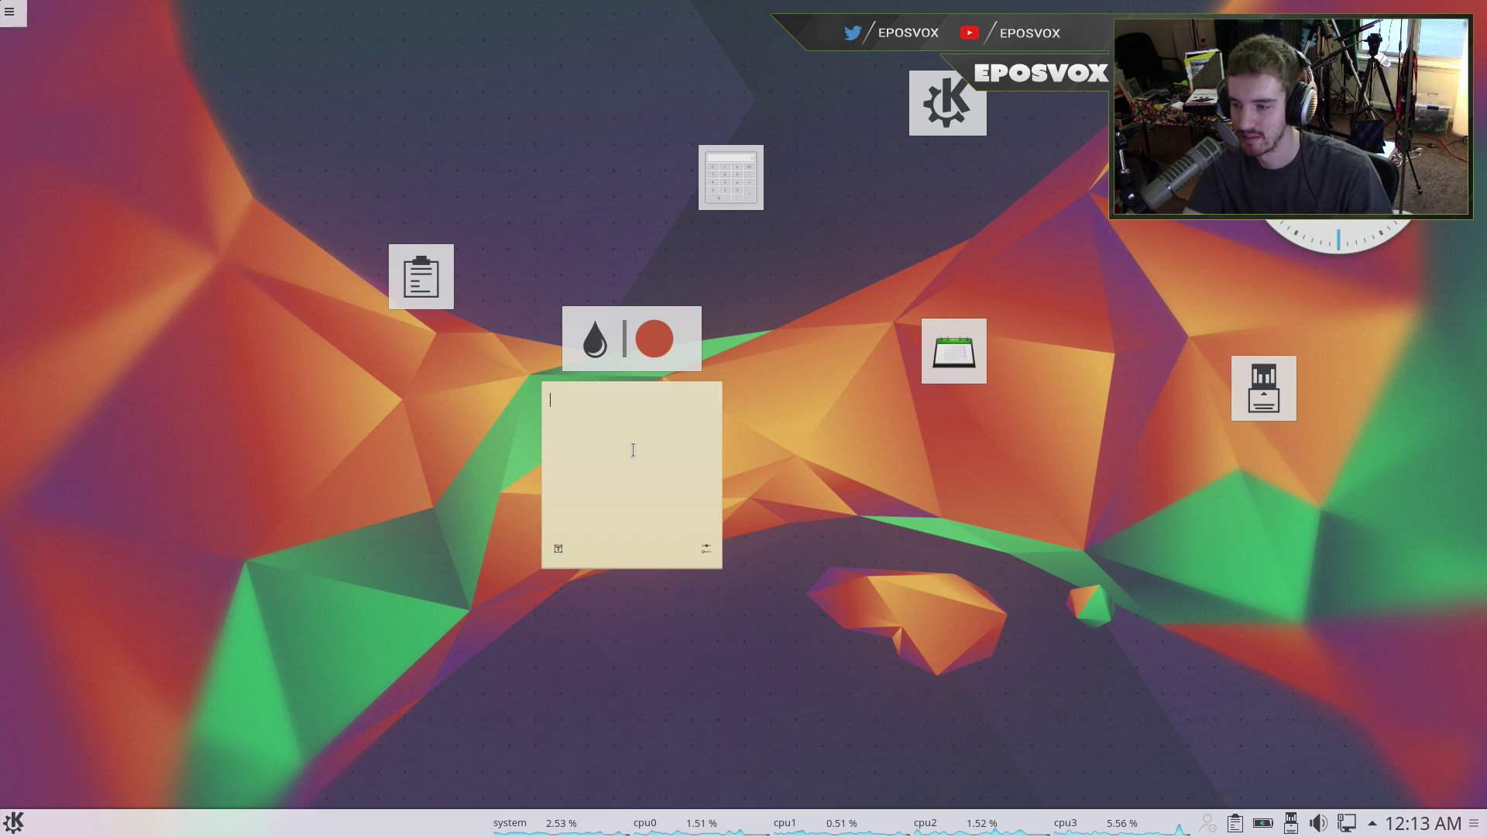
type("434575r57757575")
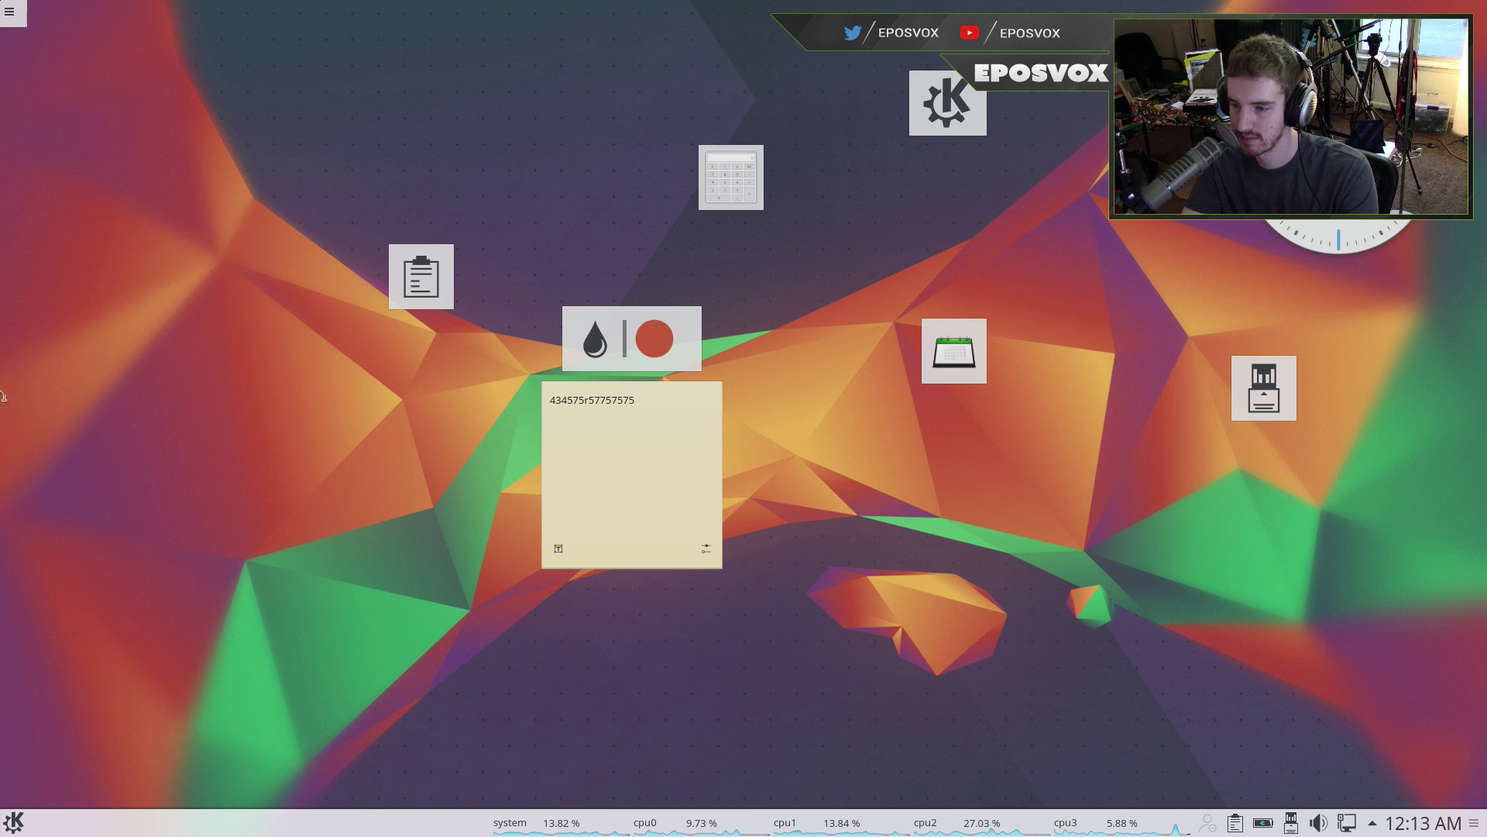
key("ctrl+a")
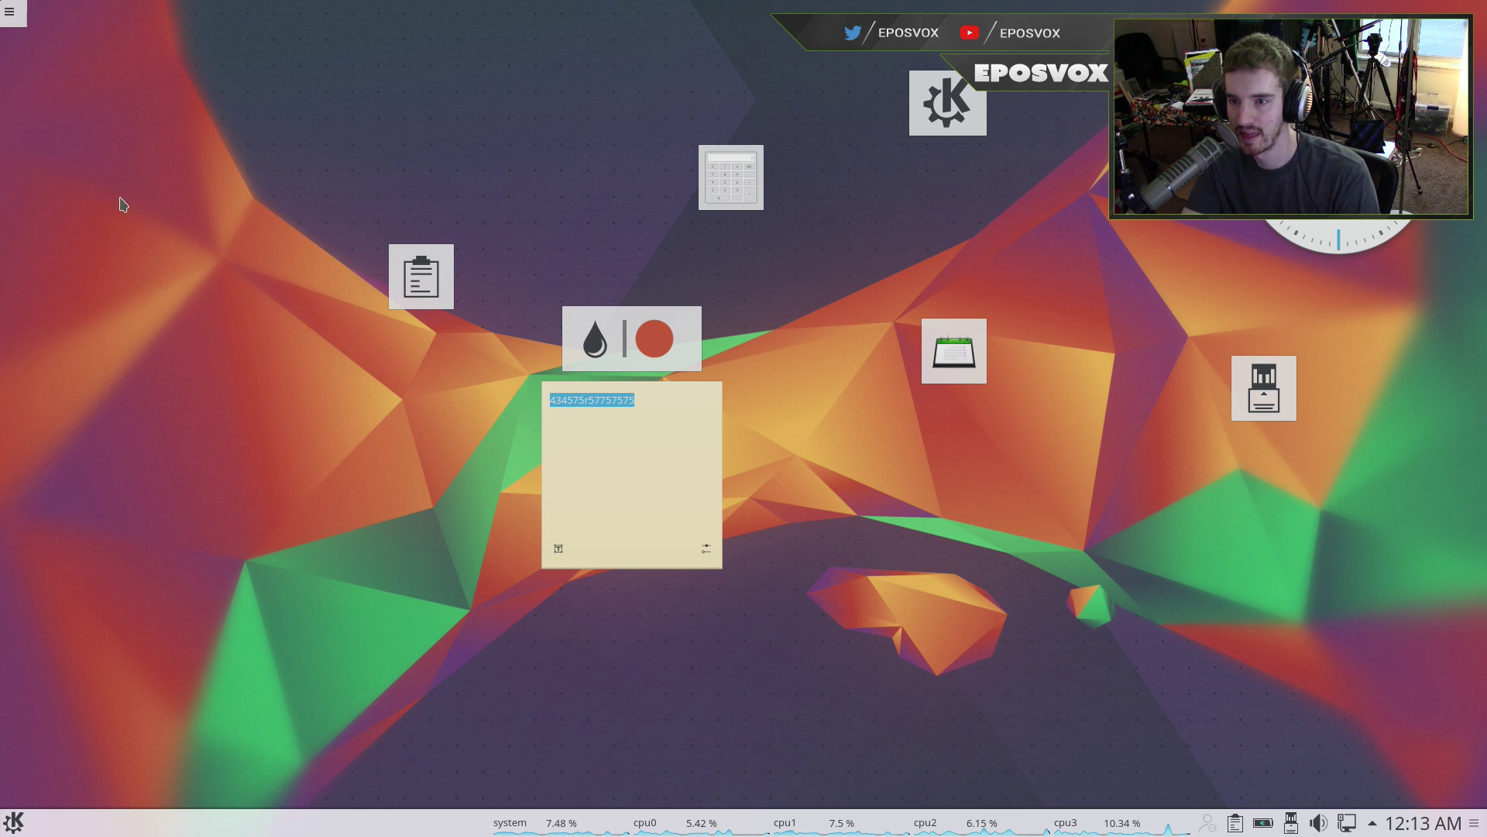
- Place a Trashcan widget near the top of the desktop from the widget list
left_click(13, 11)
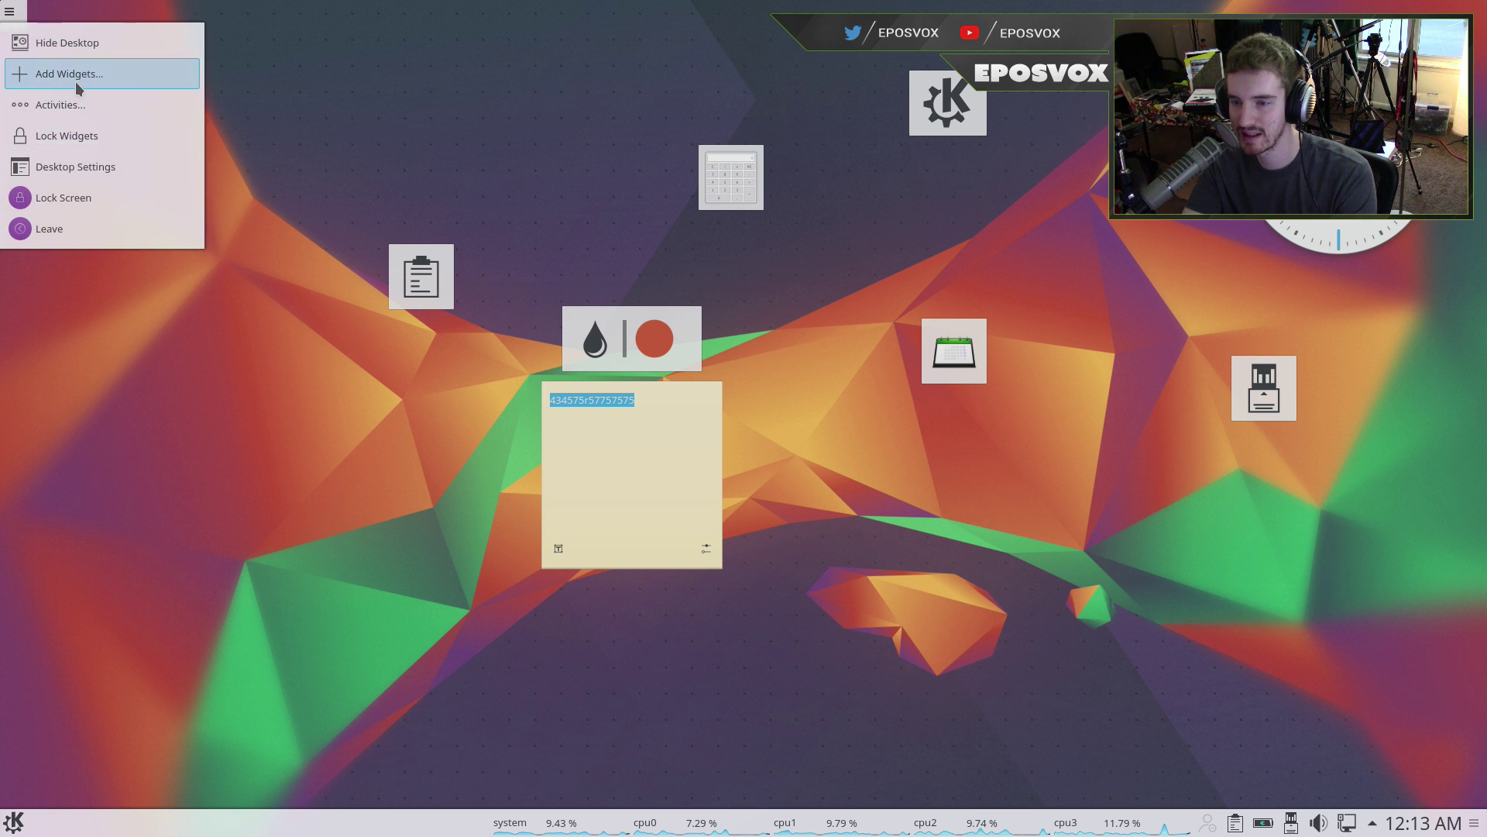
left_click(123, 78)
scroll(88, 525, "down", 10)
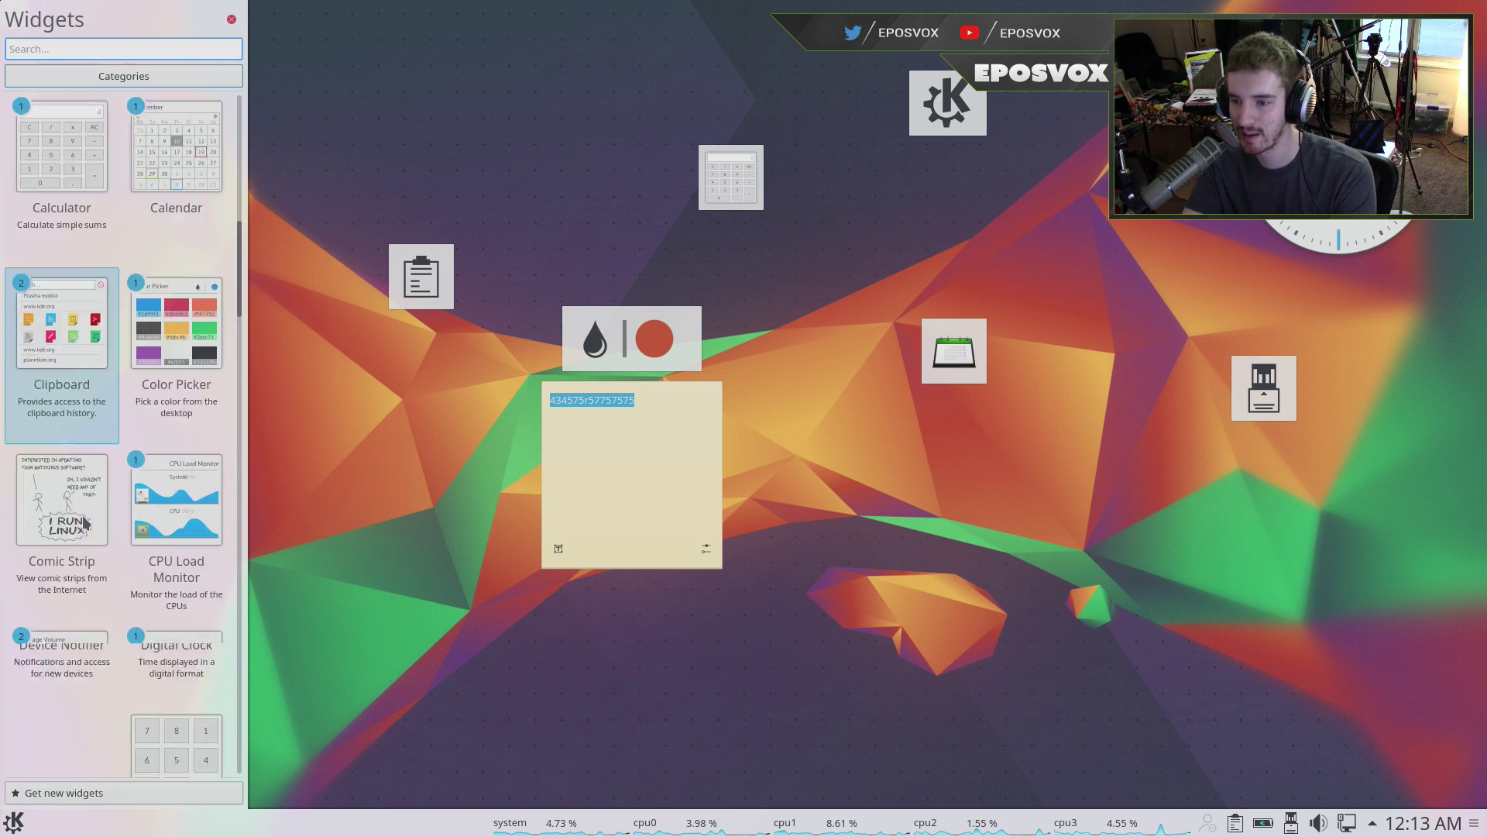
scroll(88, 525, "down", 15)
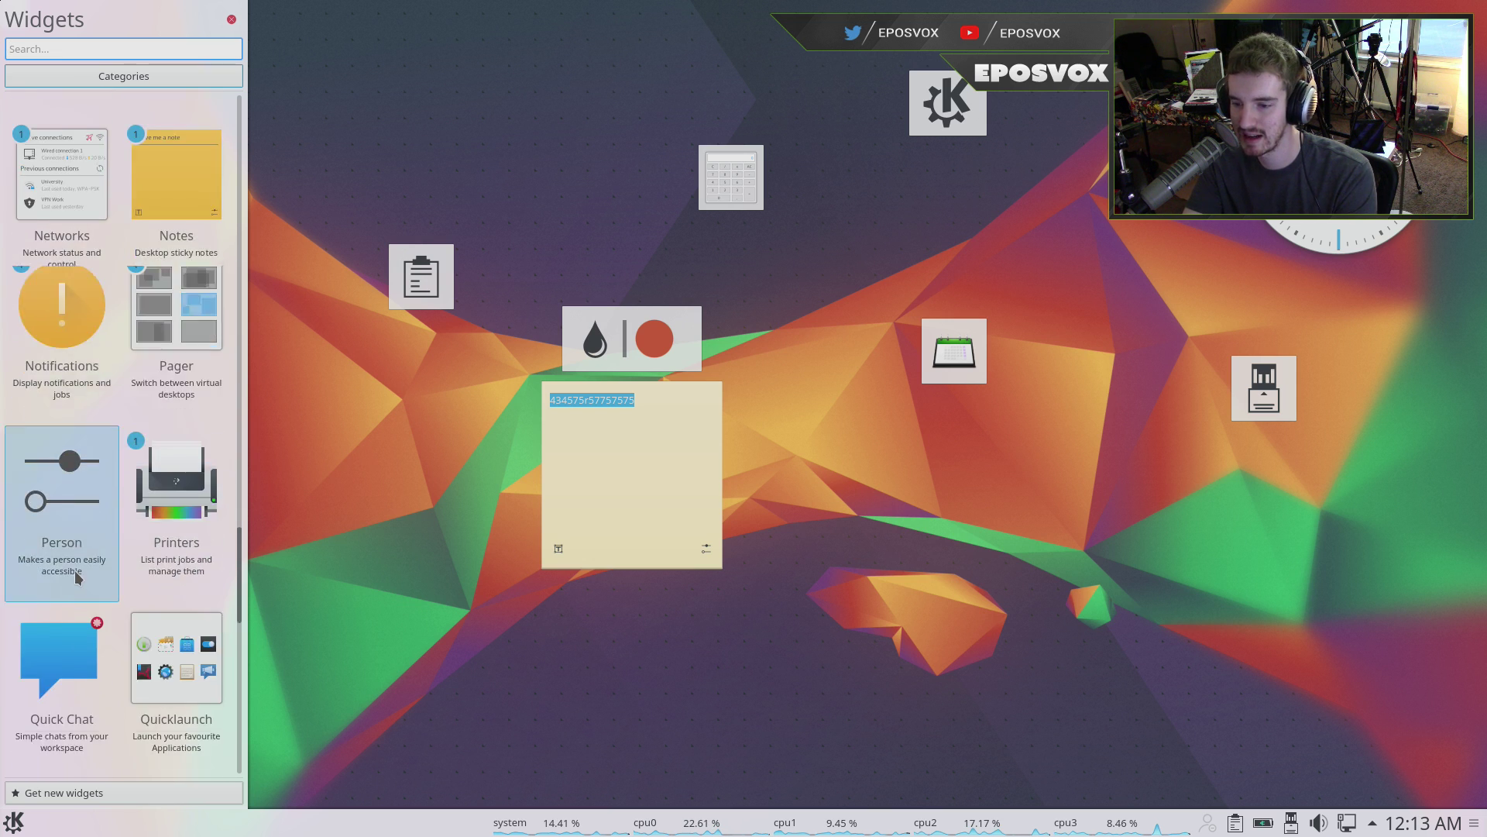
scroll(80, 575, "down", 10)
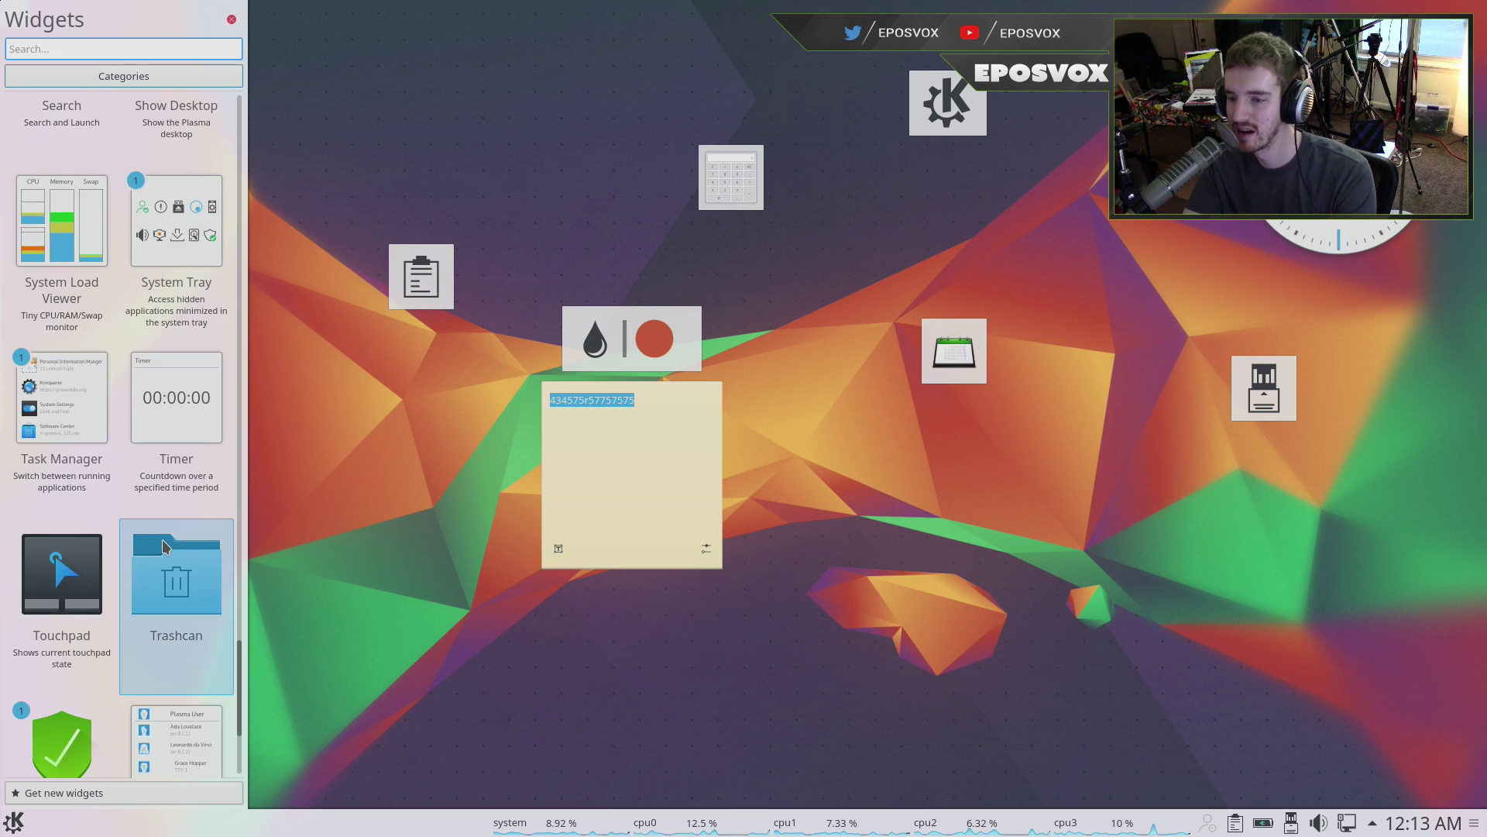
scroll(161, 533, "down", 5)
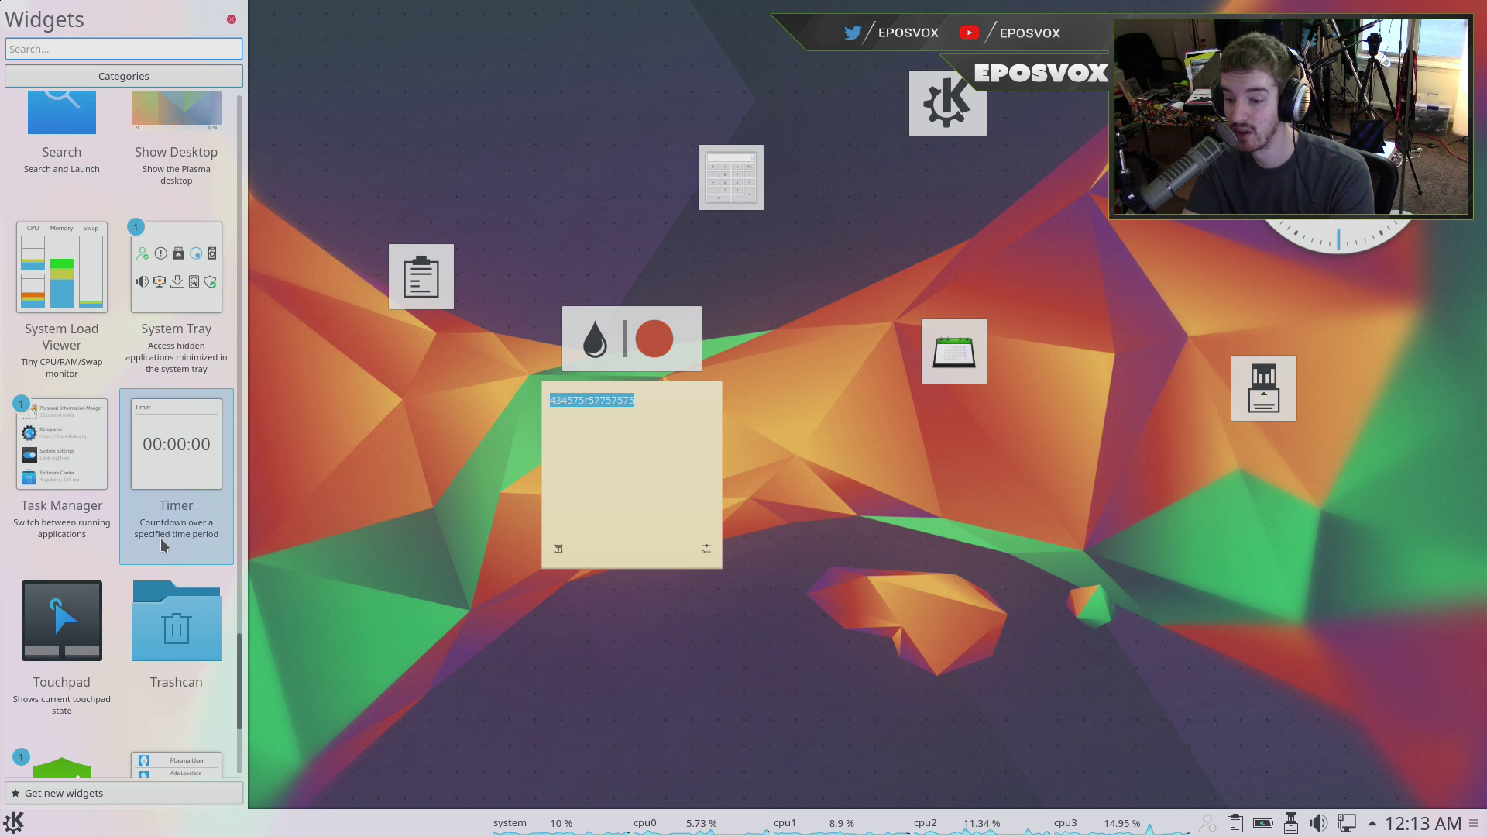
scroll(162, 542, "down", 2)
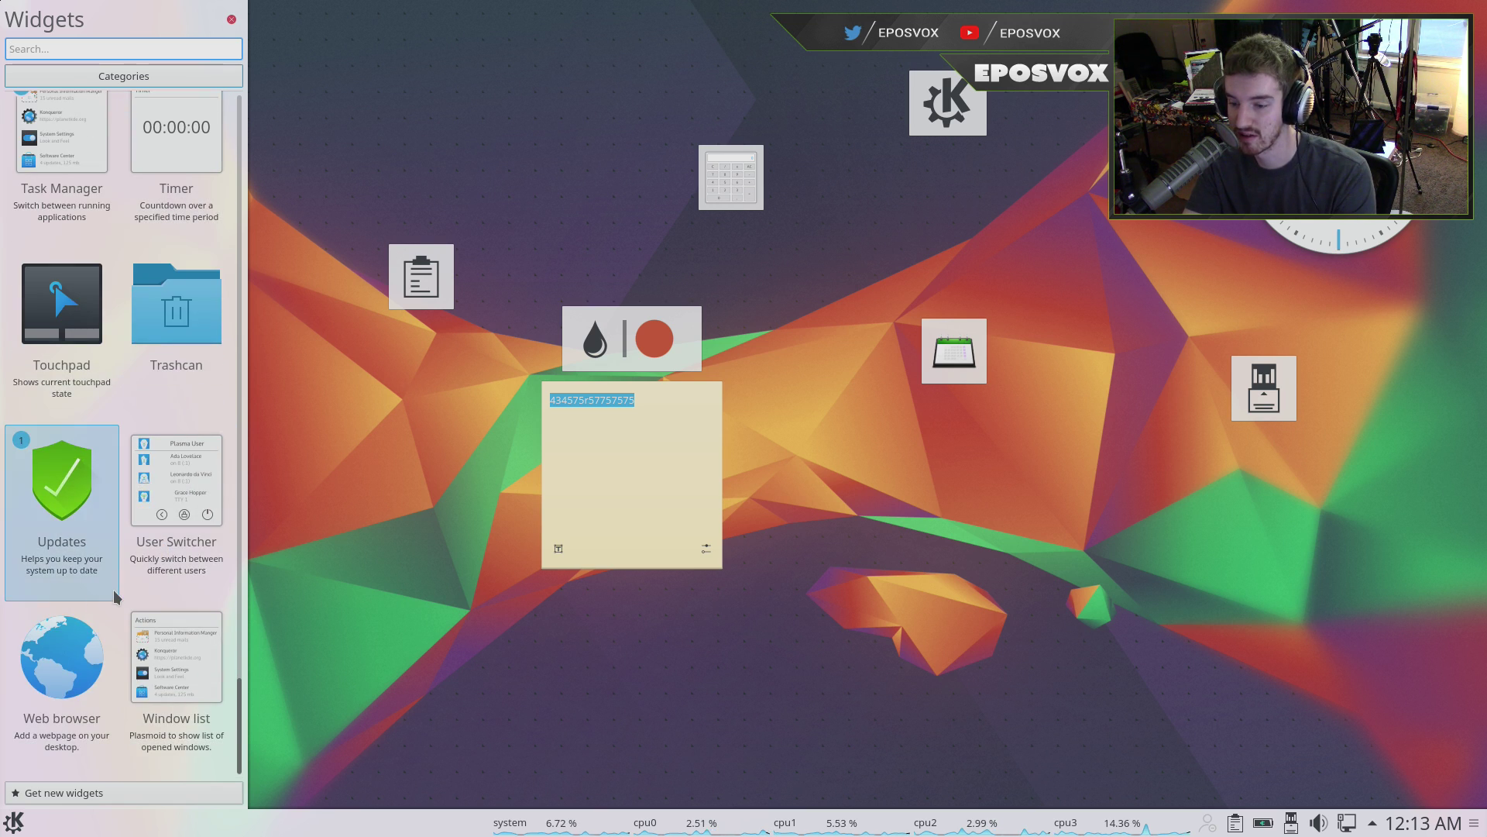
left_click_drag(197, 325, 457, 103)
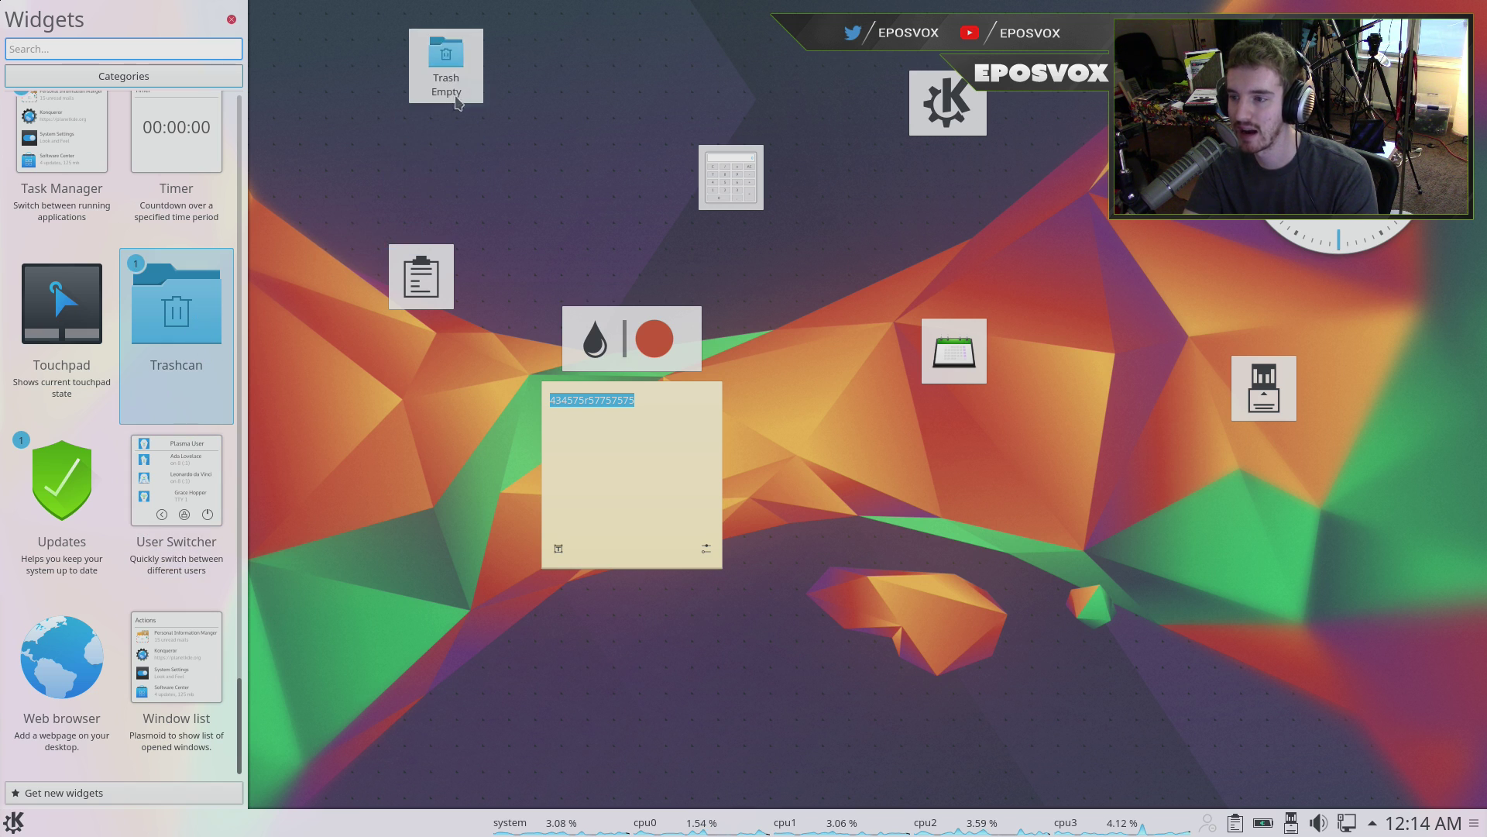
- Open the Trash, open Network from the launcher's places, close the Trash window, and move Network left
left_click(456, 99)
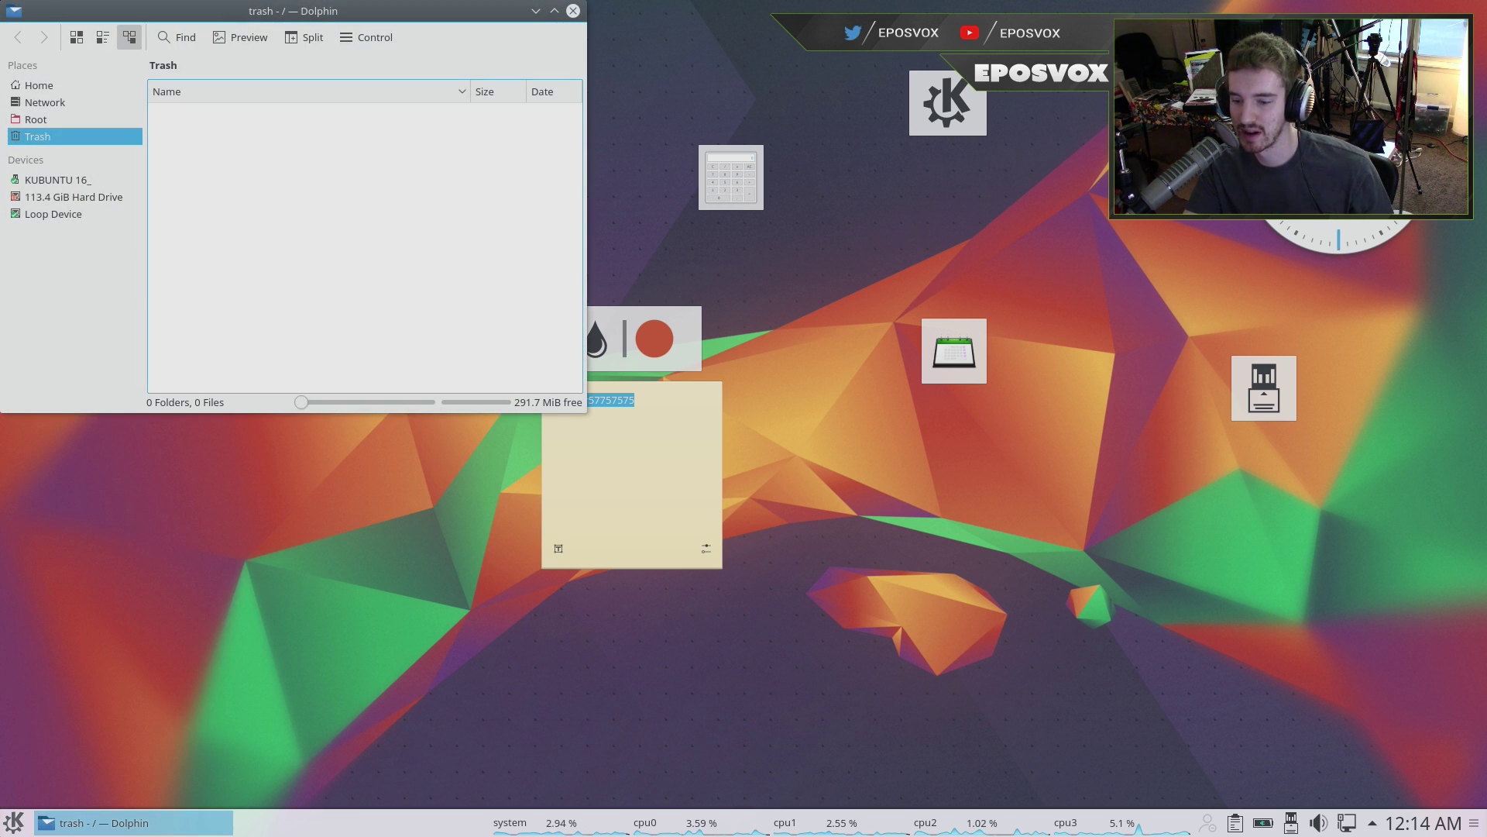
left_click(14, 822)
left_click(133, 787)
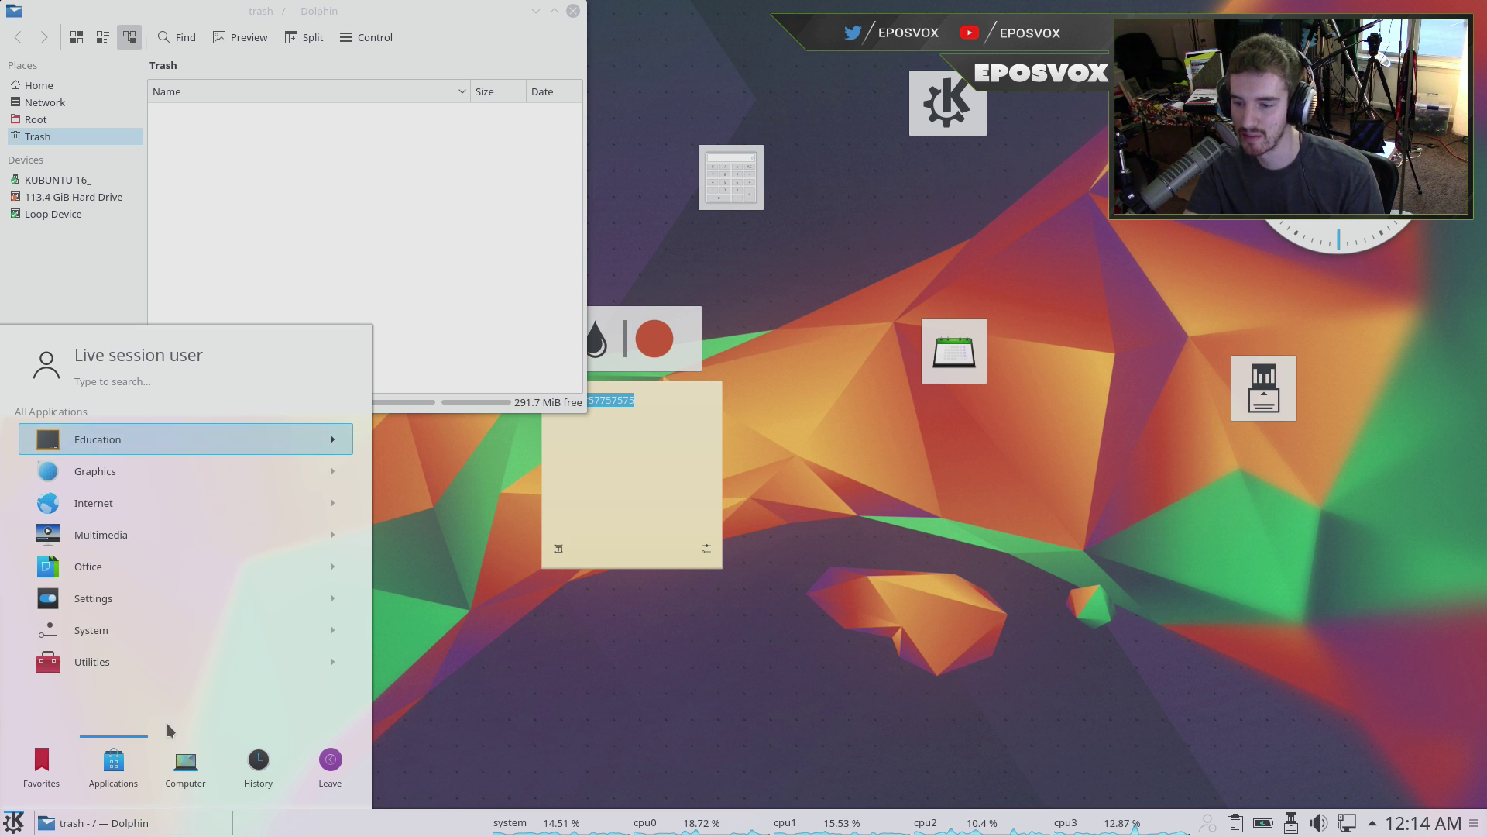
left_click(191, 768)
left_click(126, 557)
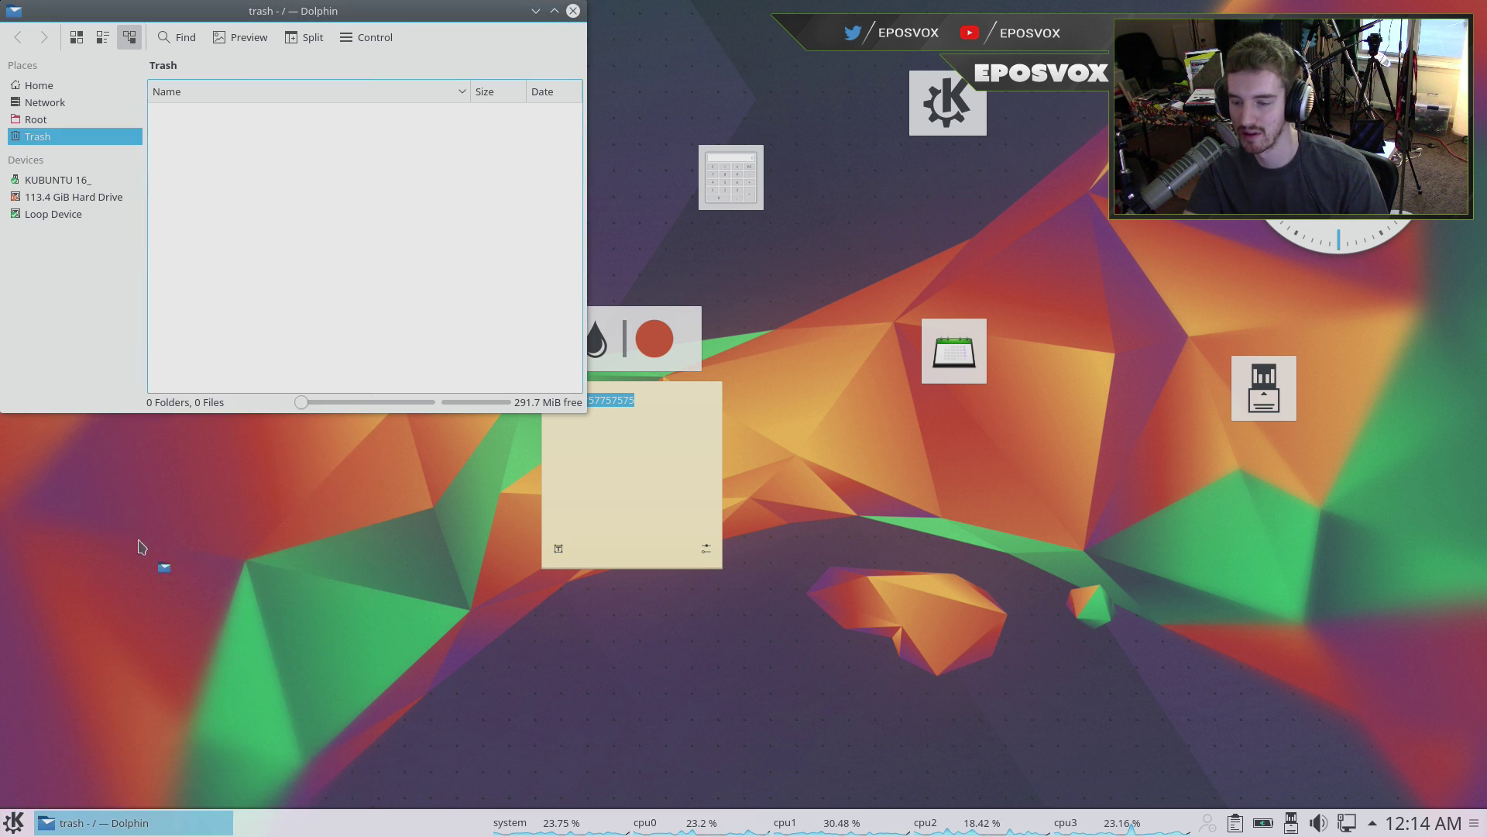
left_click(573, 10)
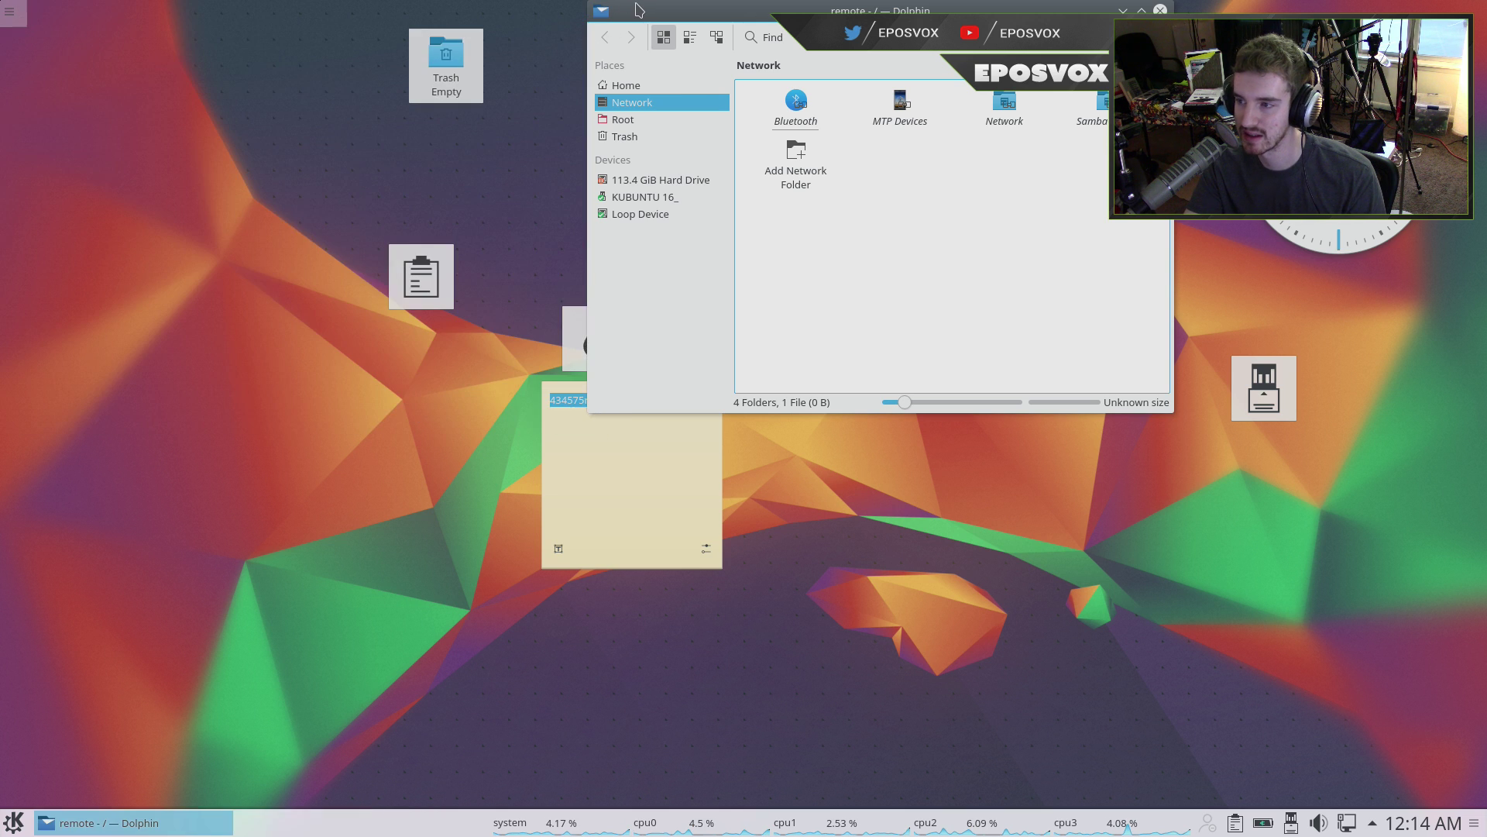
left_click_drag(206, 140, 425, 259)
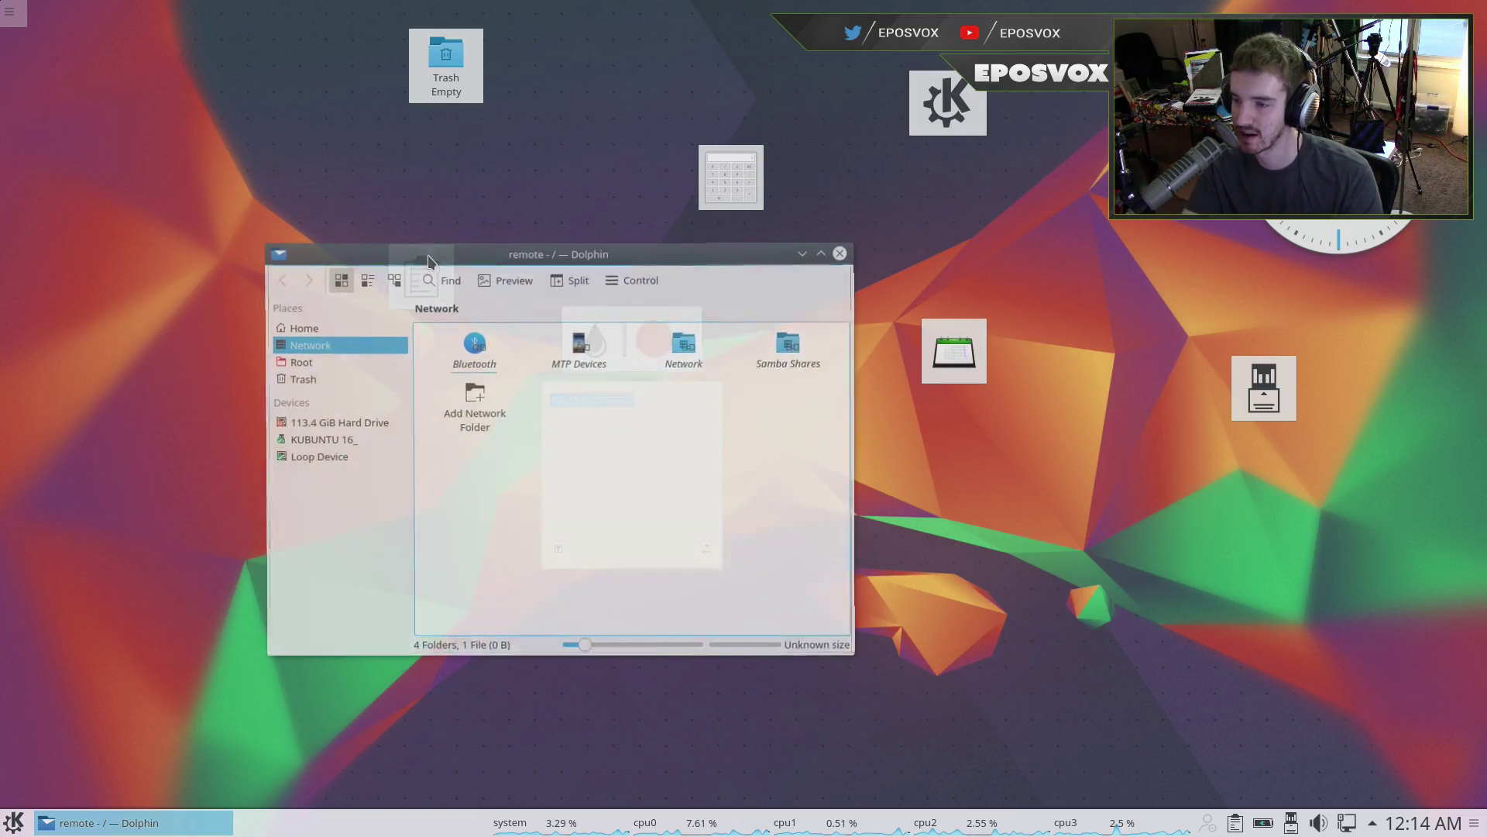
- Browse Root > home > kubuntu, peek into Downloads, return home, and reposition the window
left_click(302, 363)
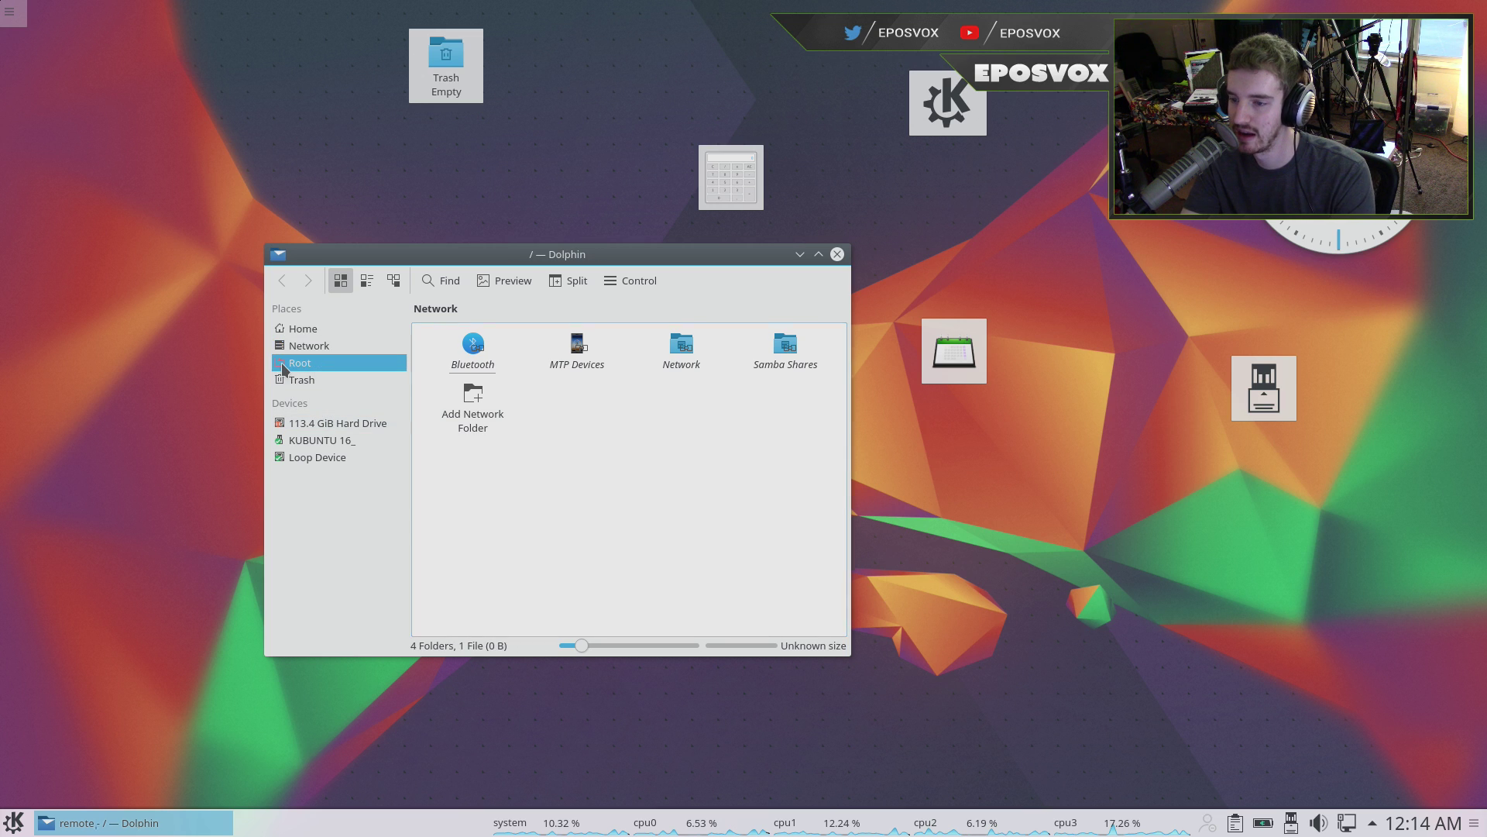
left_click(583, 403)
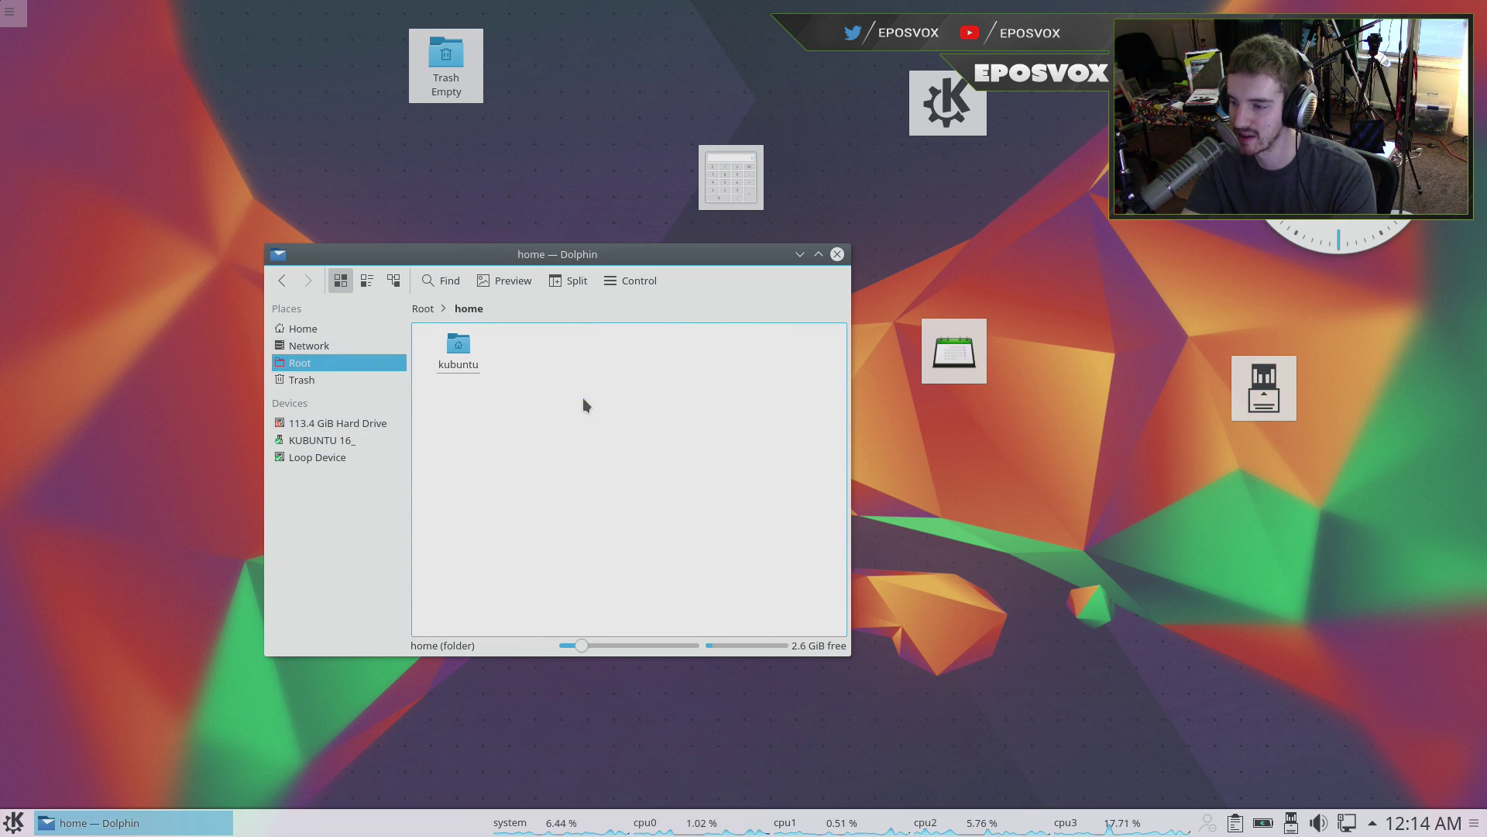
left_click(472, 368)
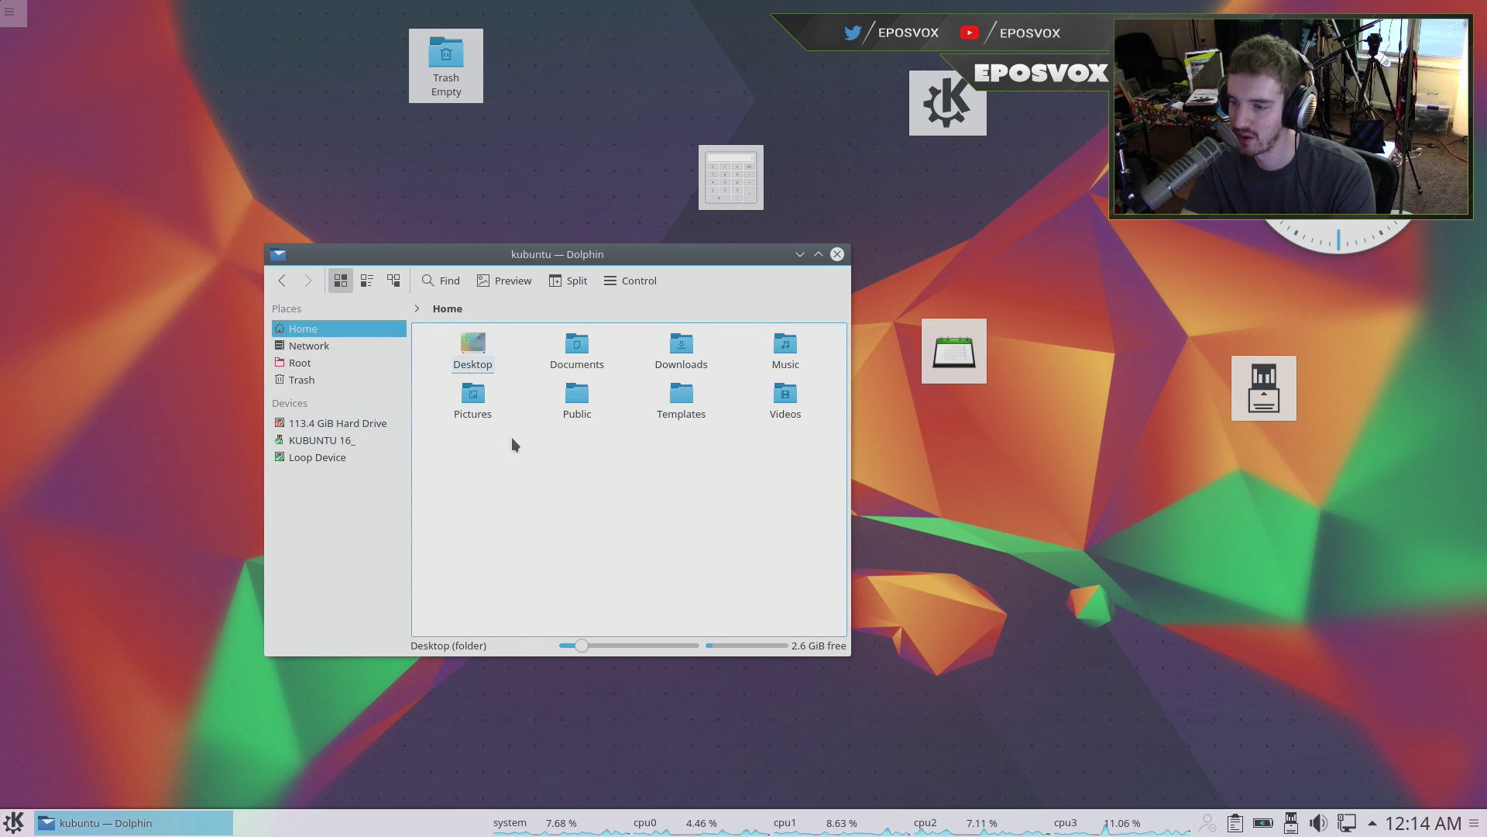
left_click(689, 347)
left_click(282, 280)
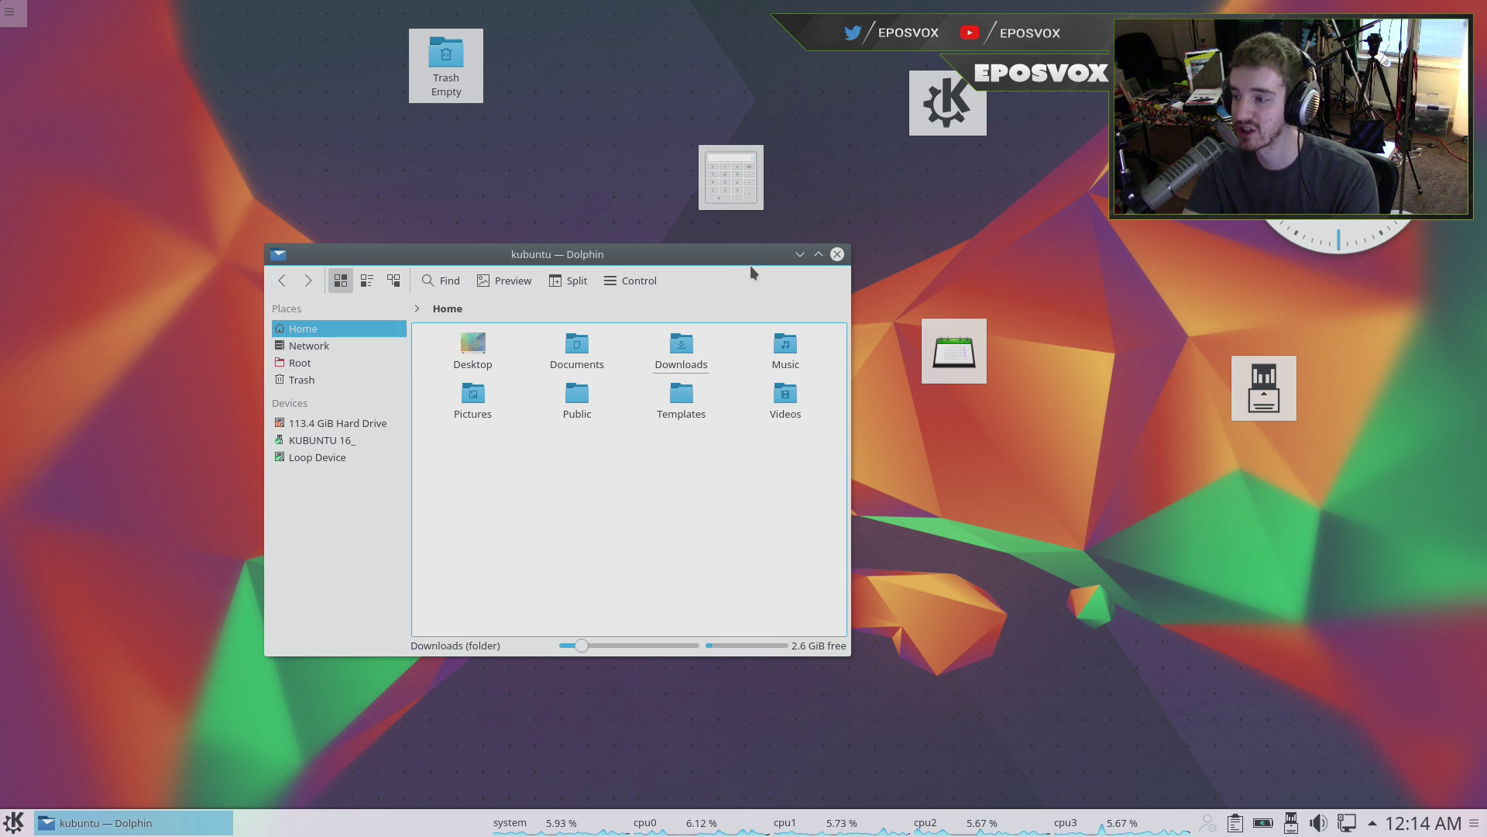
left_click_drag(750, 265, 563, 264)
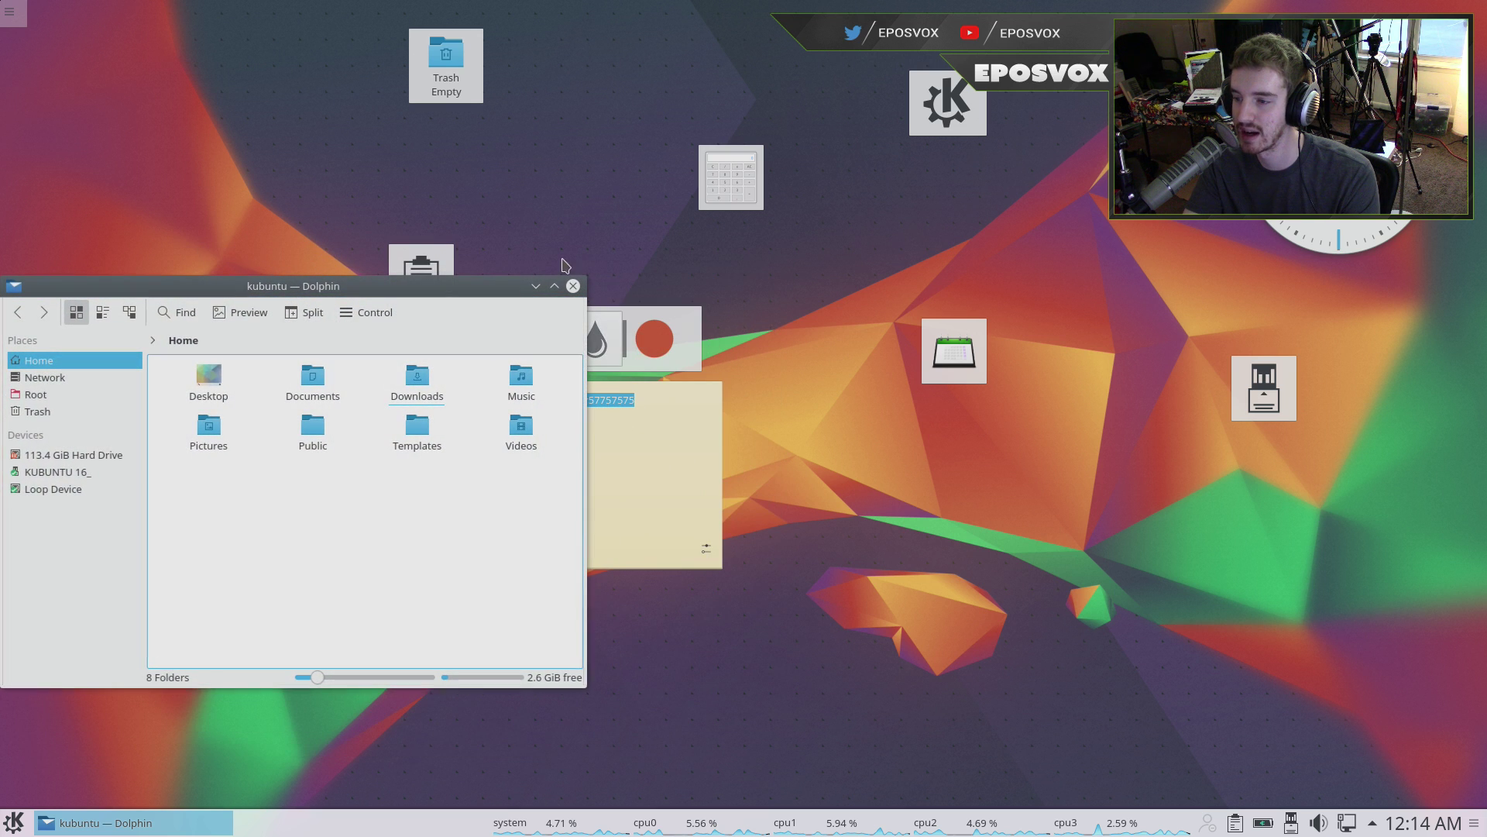
left_click_drag(448, 286, 559, 267)
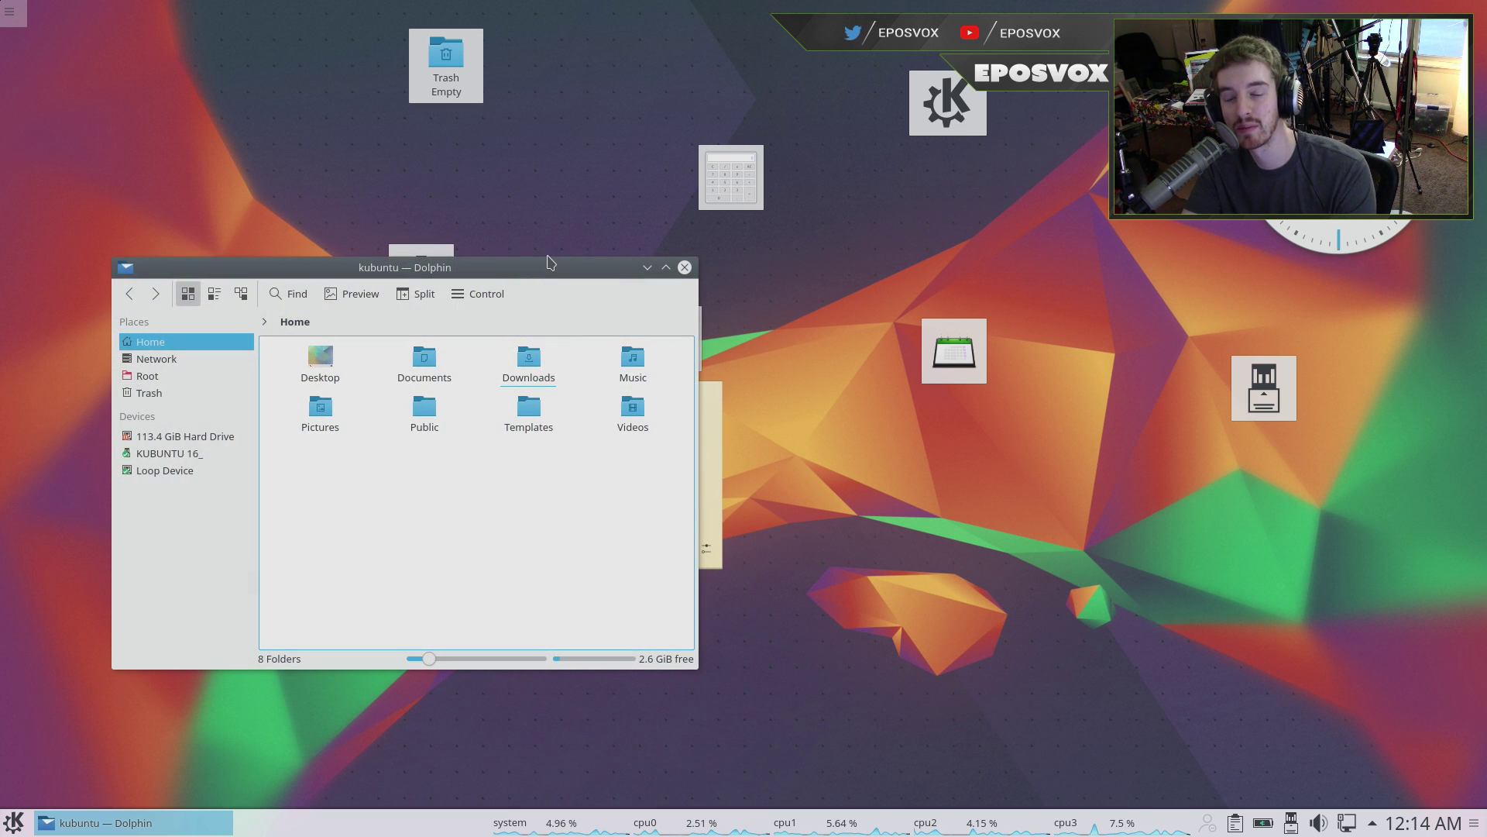